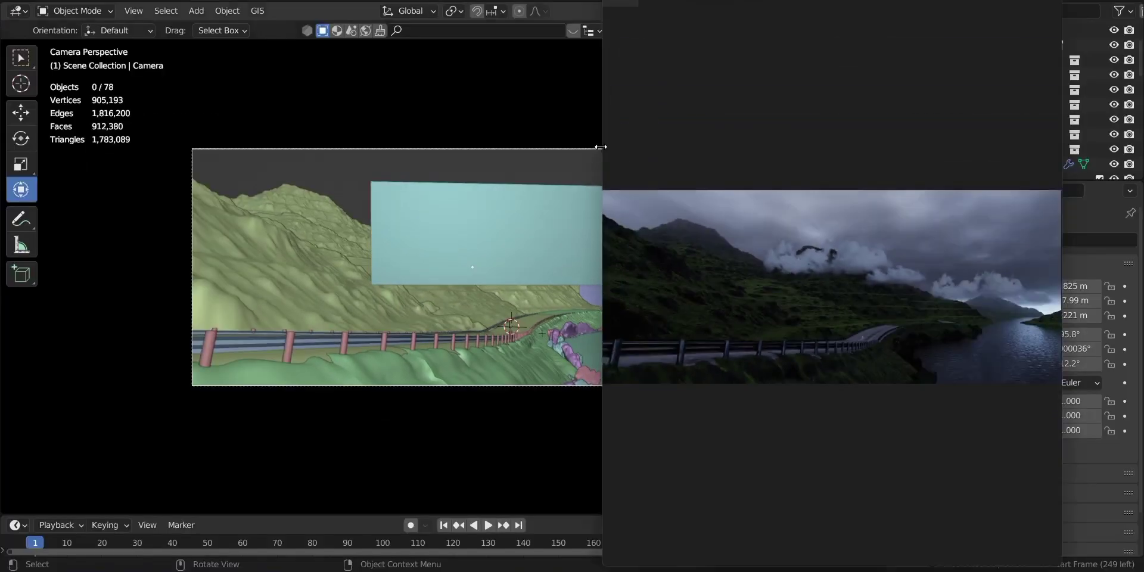
- Enlarge the reference render to examine the whole landscape, then return to Blender
left_click_drag(601, 146, 301, 141)
left_click(667, 323)
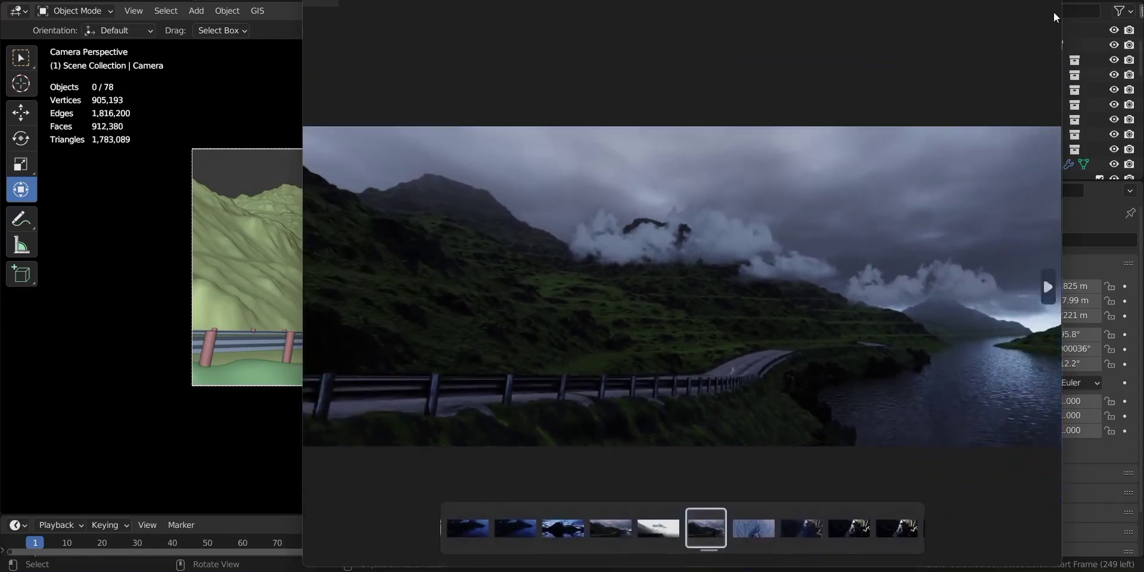
key("alt+Tab")
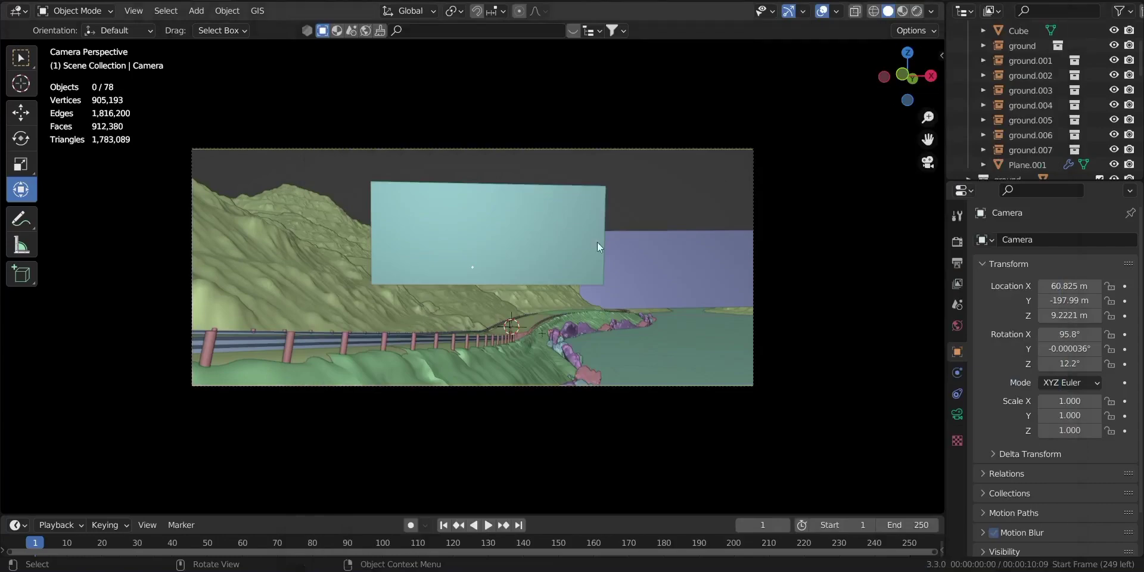
- Switch the viewport to rendered shading and light it with the scene world
left_click(918, 10)
scroll(1064, 107, "down", 5)
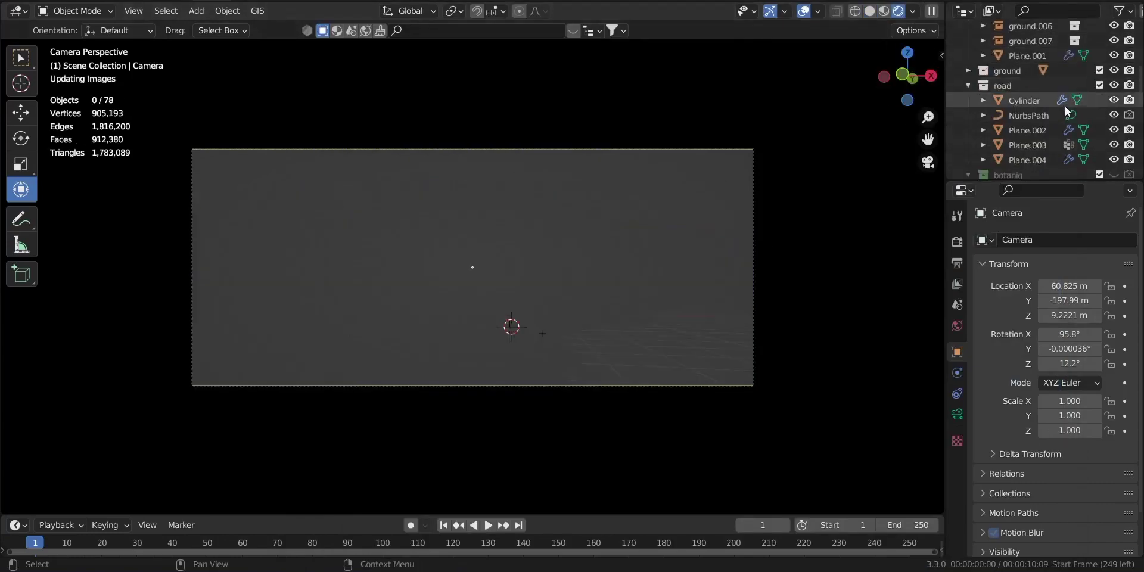
scroll(1064, 109, "up", 8)
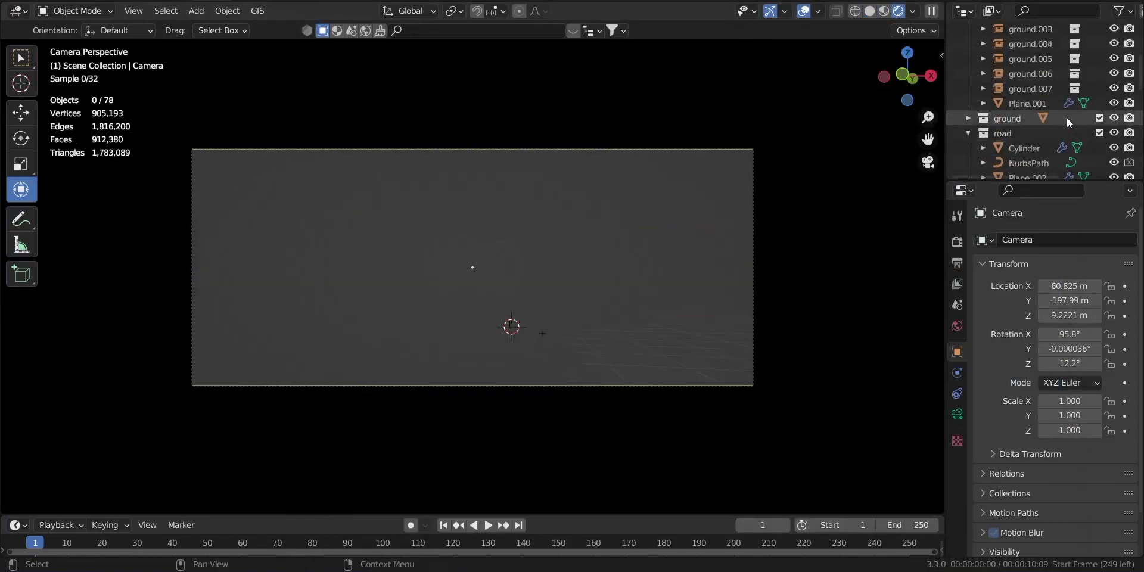
scroll(1066, 117, "up", 3)
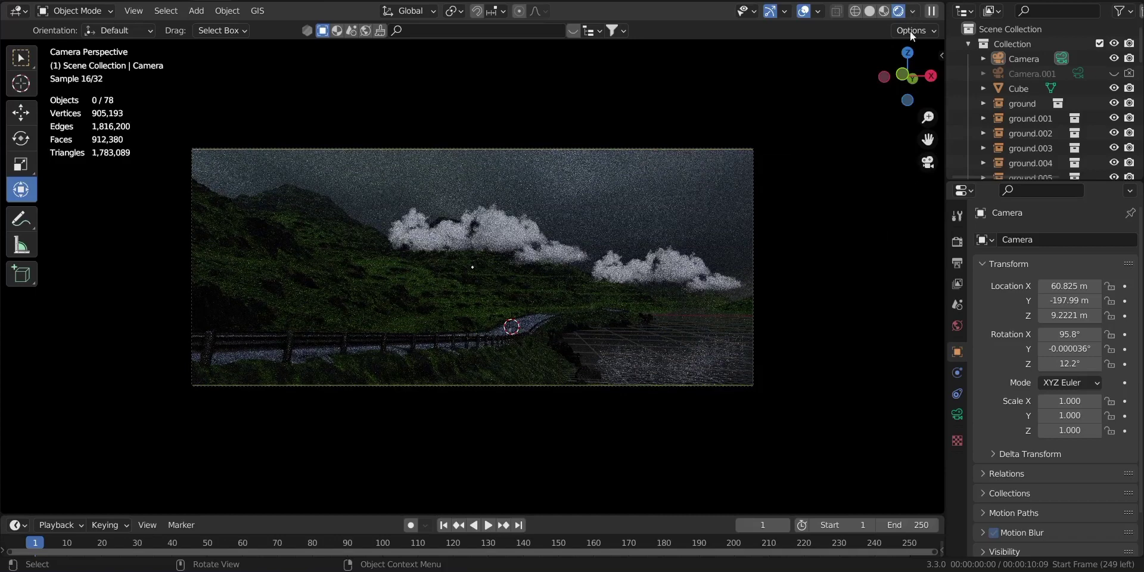
left_click(912, 11)
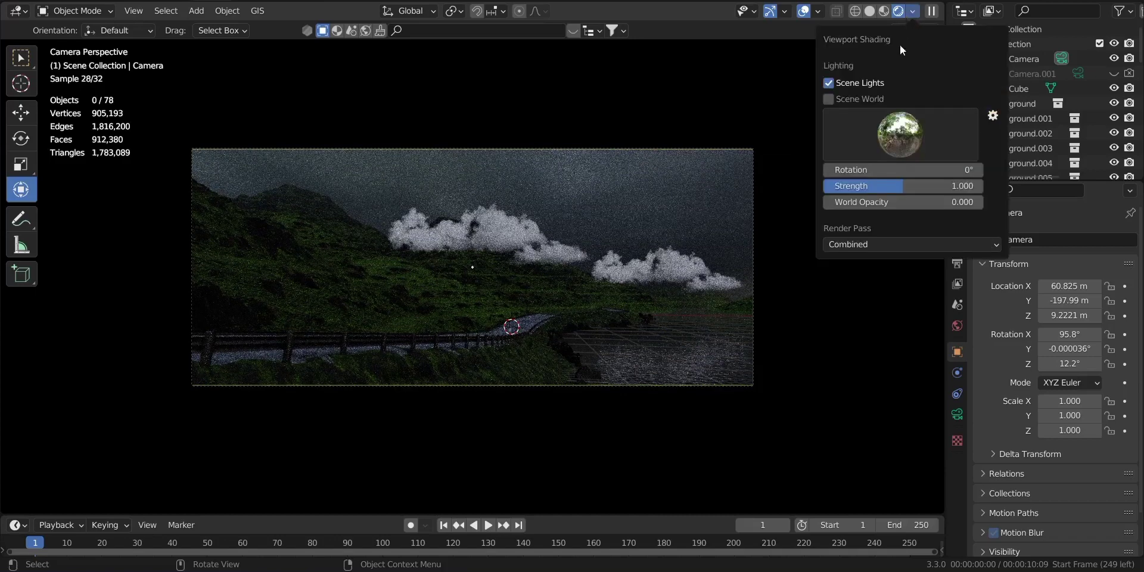
left_click(824, 97)
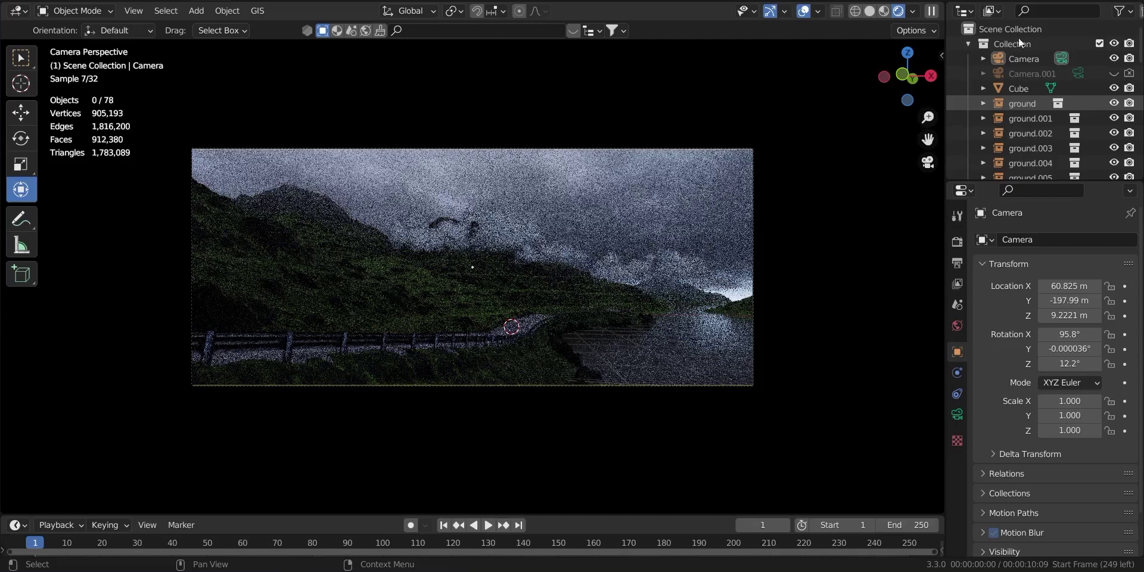
- Move the instances ground through ground.007 into a new collection named groundBlocking
left_click(1022, 103)
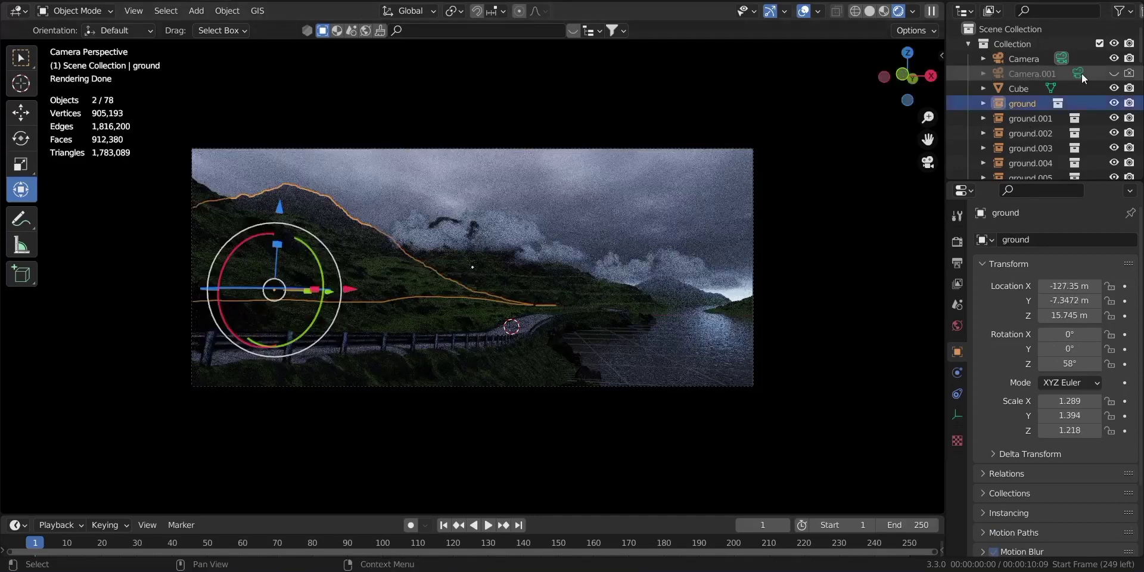
scroll(1039, 137, "down", 3)
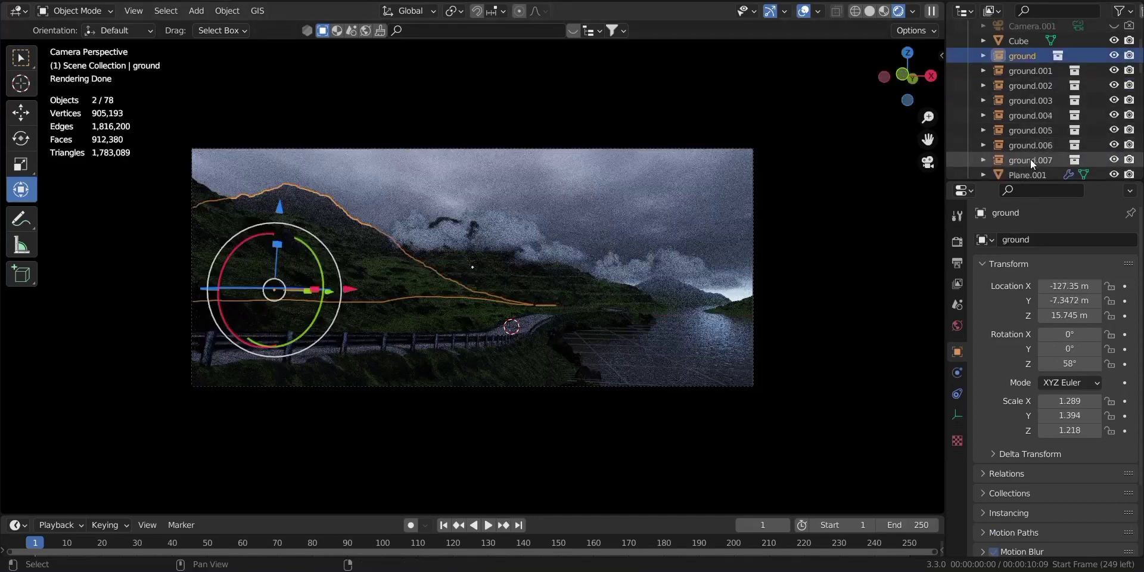
left_click(1031, 160, "shift")
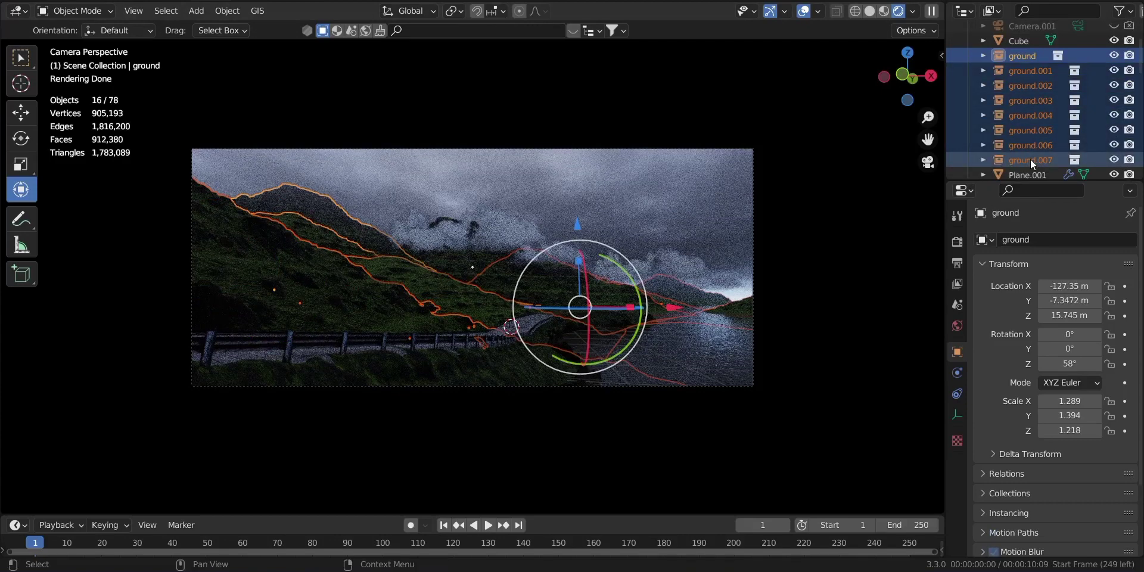
key("m")
left_click(1031, 159)
type("g")
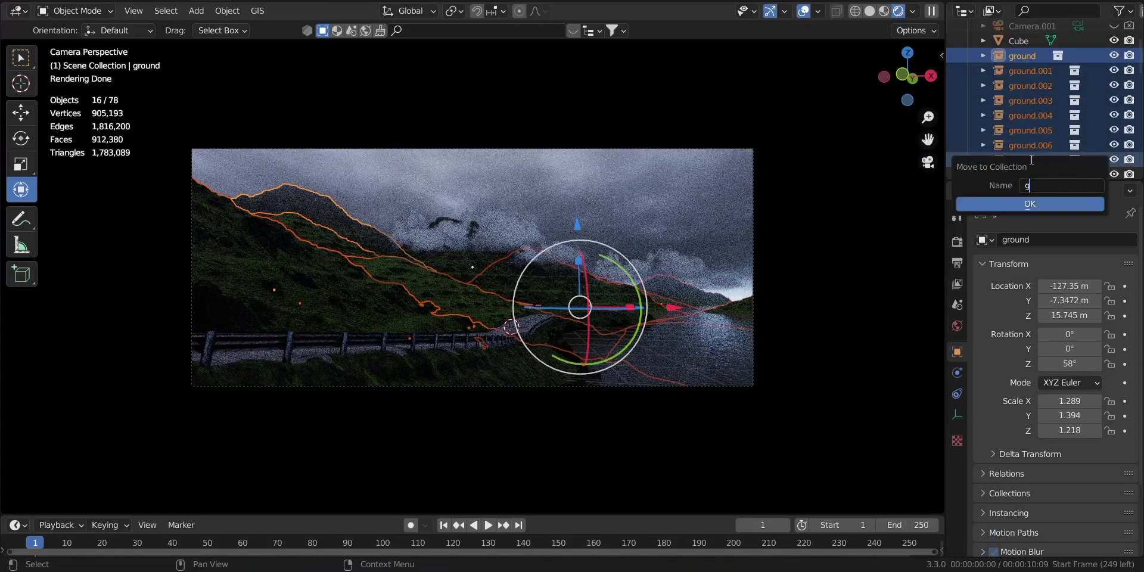
type("roundBlocking")
left_click(1039, 201)
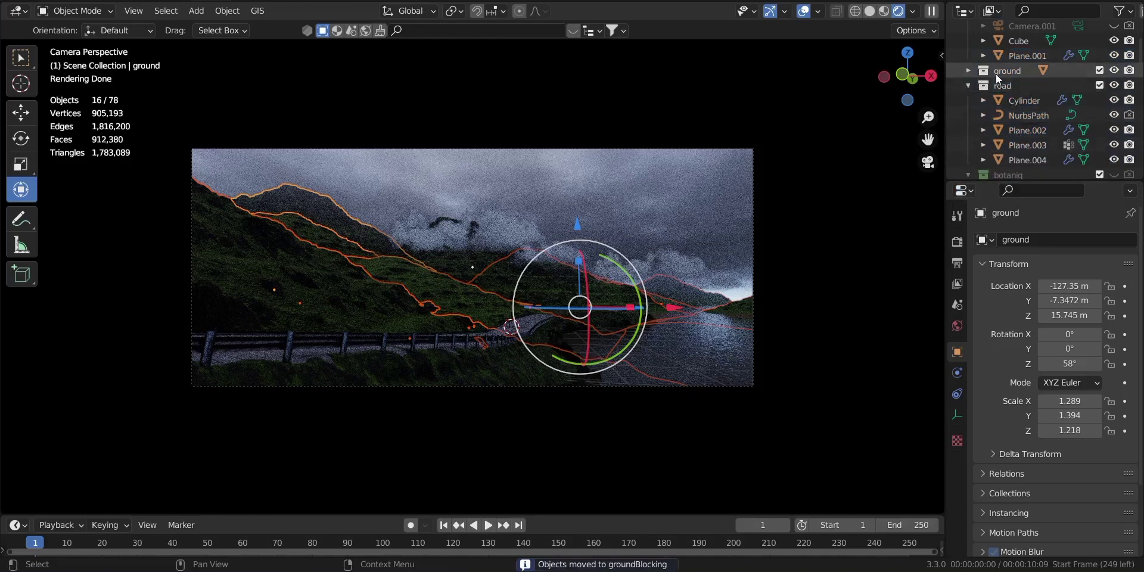
- Collapse the expanded road, Collection, botaniq, clouds, rocks and groundBlocking collections in the outliner
left_click(967, 84)
scroll(971, 73, "up", 3)
left_click(968, 36)
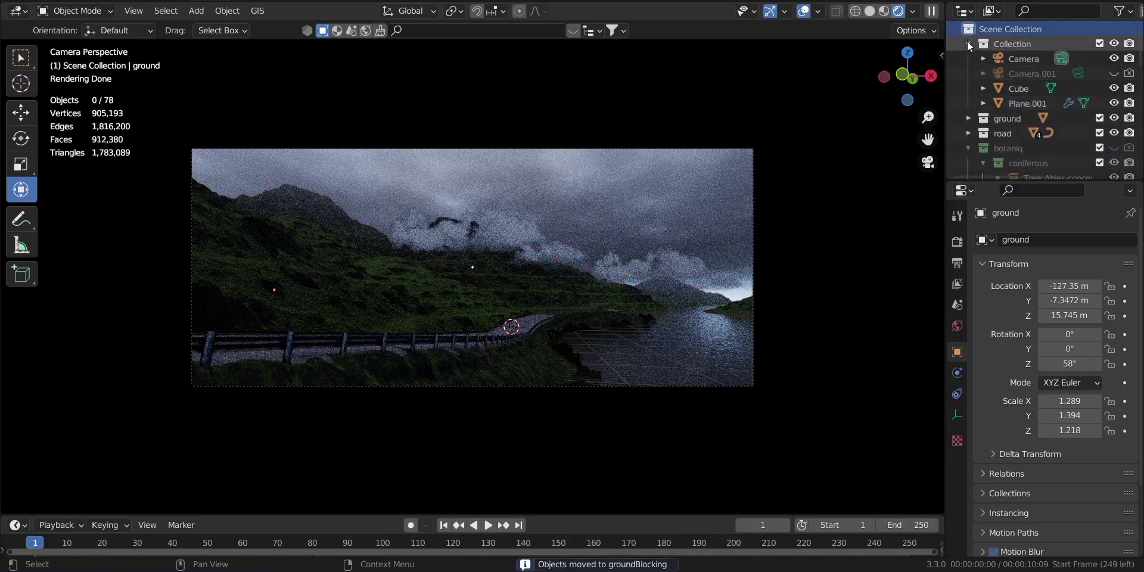
left_click(967, 42)
left_click(966, 89)
left_click(963, 103)
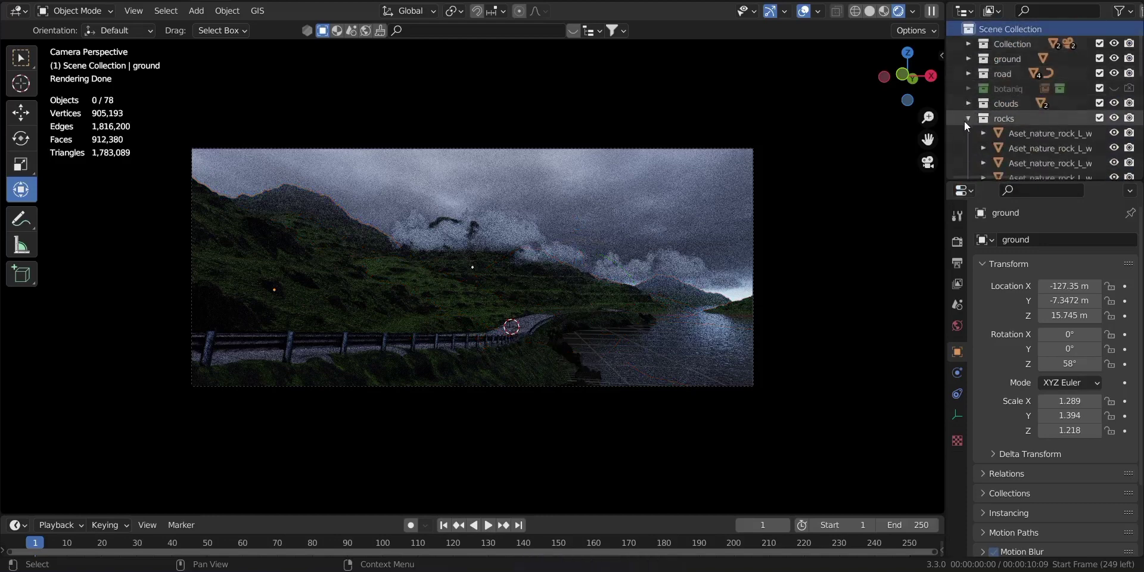
left_click(964, 120)
scroll(1002, 120, "down", 3)
left_click(970, 62)
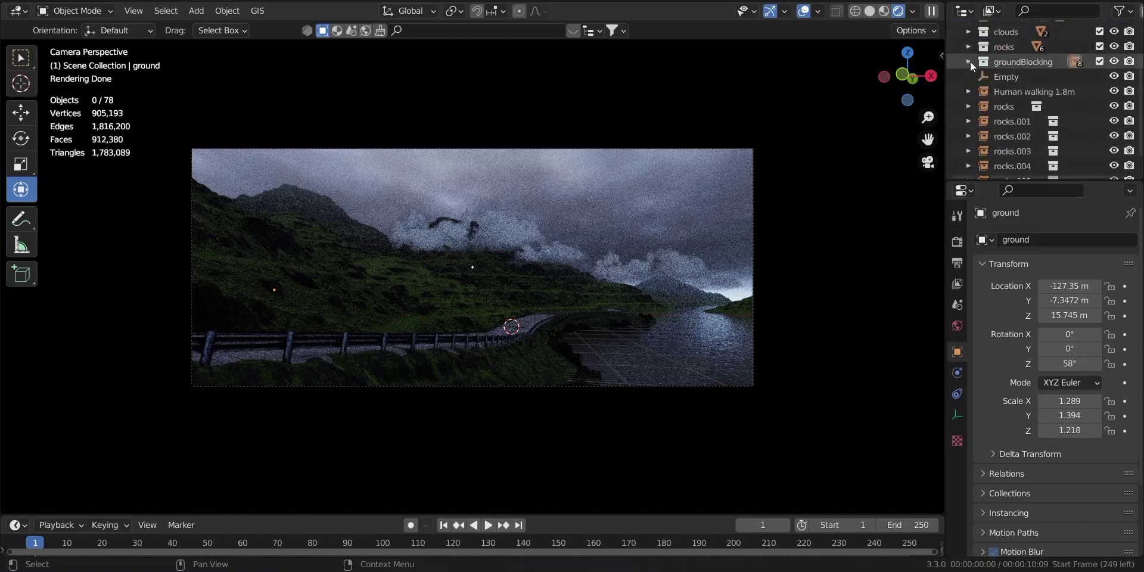
- Move the instances rocks through rocks.005 into a new collection named rockBlocking and collapse it
scroll(994, 75, "down", 2)
left_click(1007, 77)
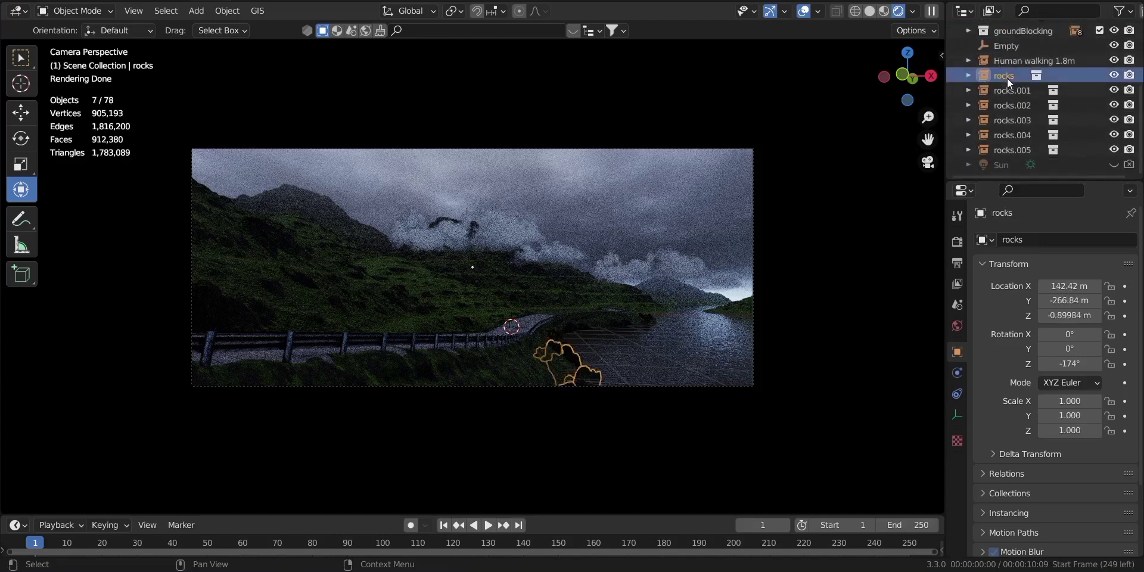
left_click(1032, 149, "shift")
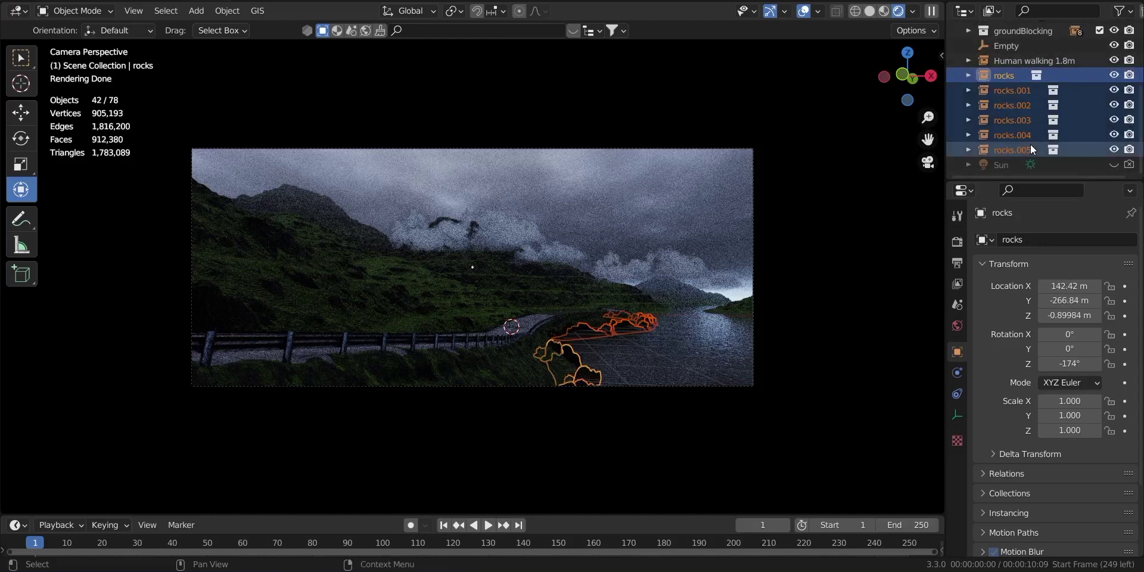
key("m")
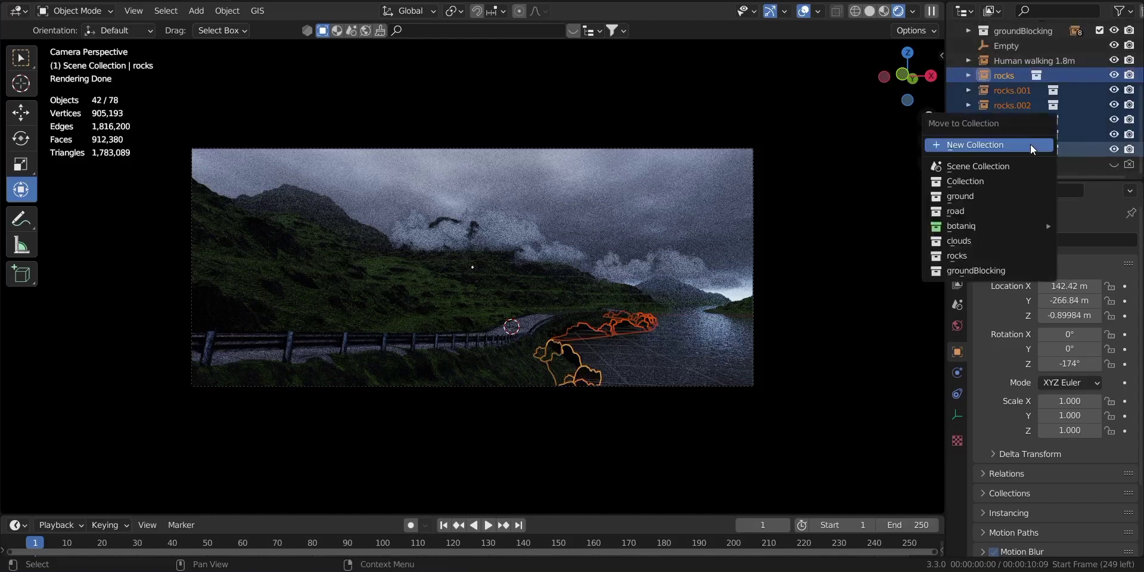
left_click(1030, 144)
type("ro")
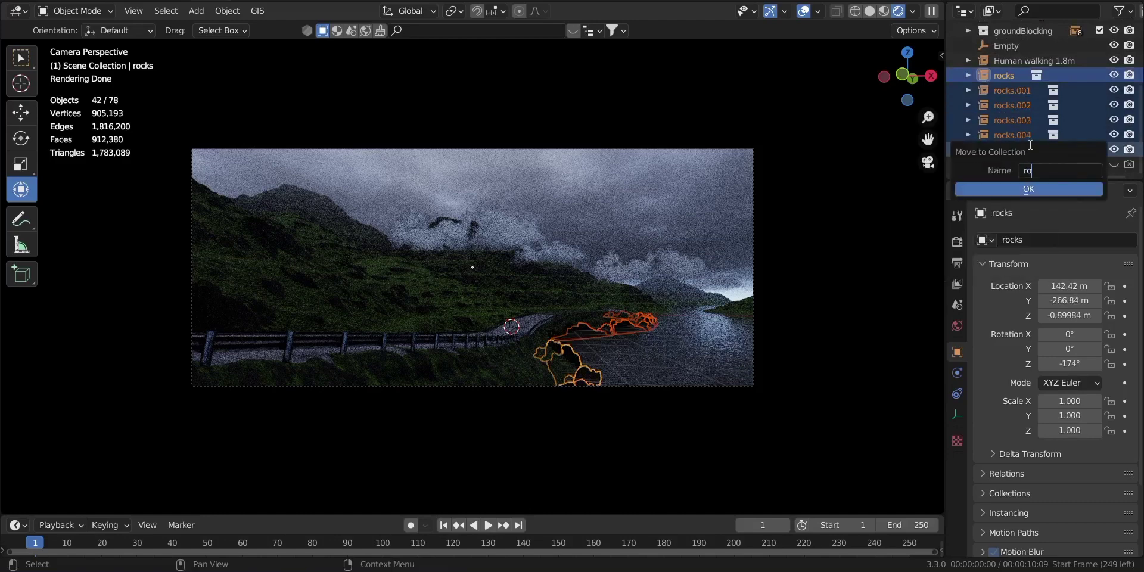
type("ckBlocking")
left_click(1029, 188)
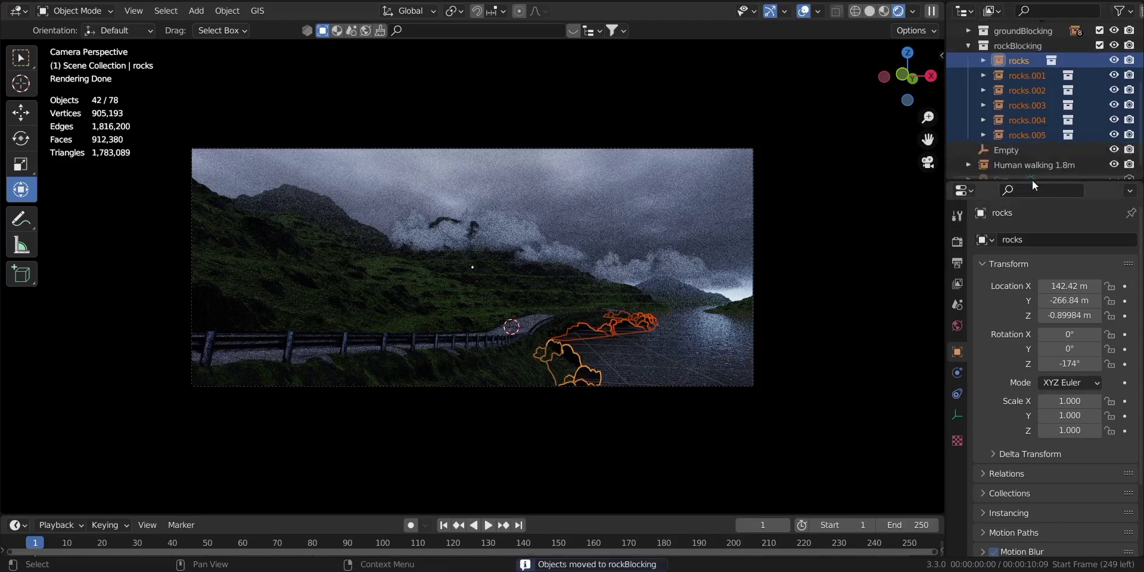
left_click(969, 46)
scroll(1004, 65, "up", 4)
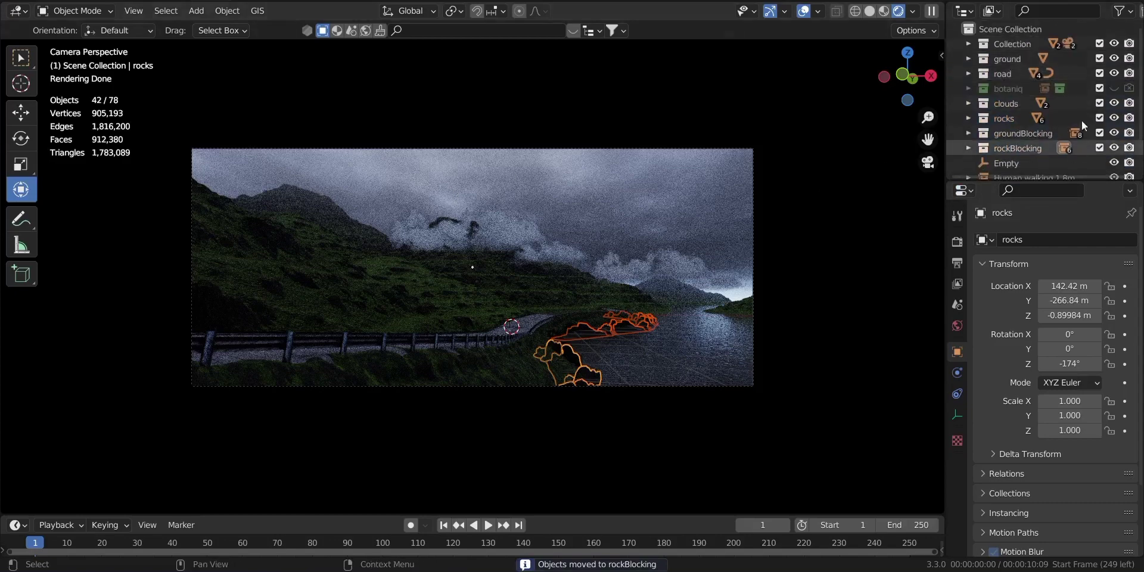
- Unhide Camera.001 in Collection, make it the active scene camera and turn off the viewport overlays
left_click(968, 44)
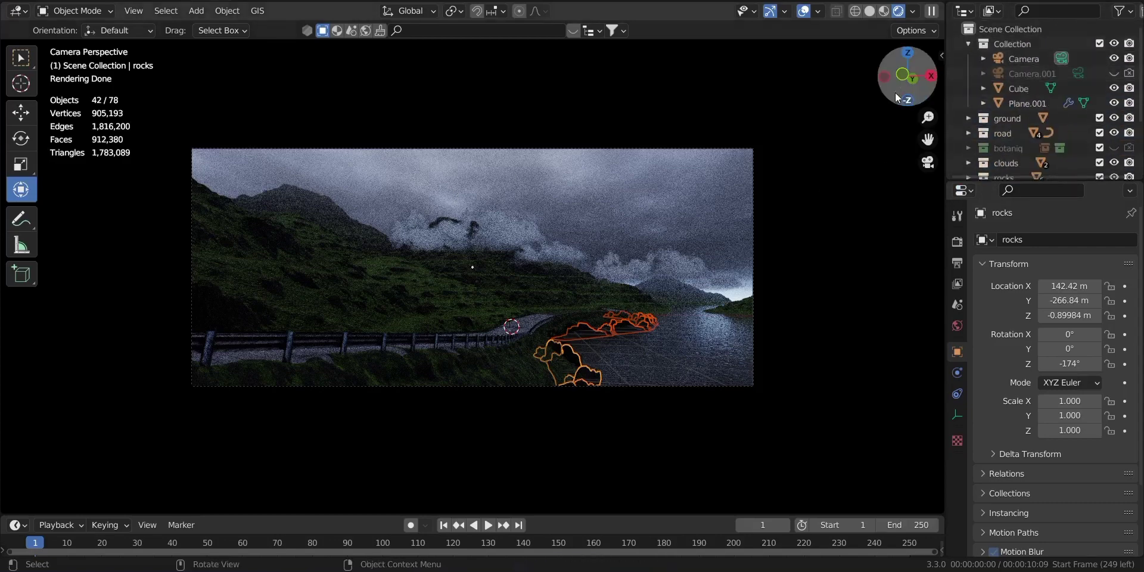
left_click(1019, 59)
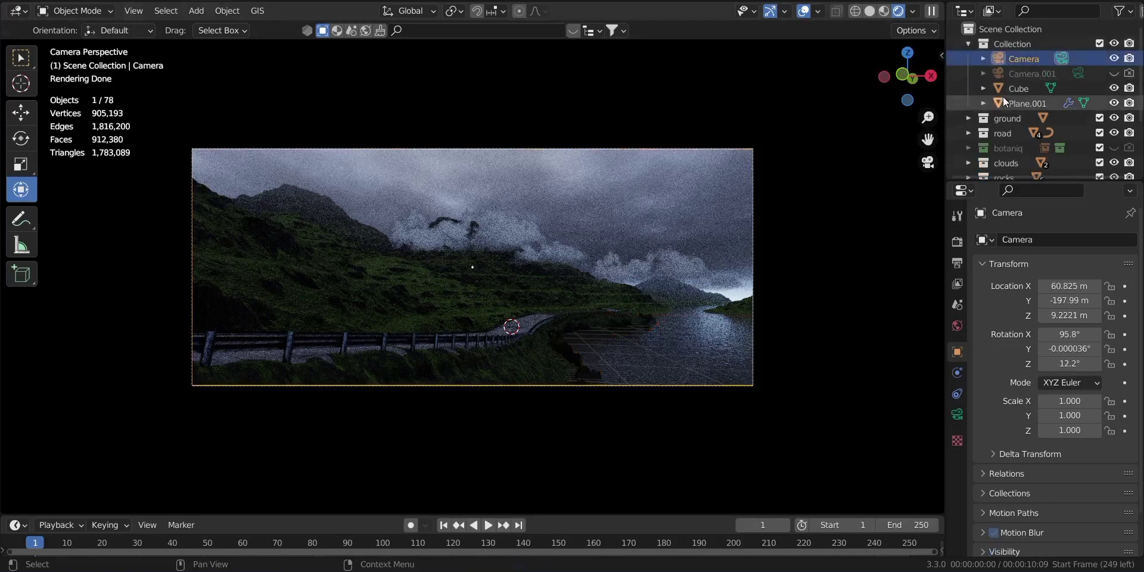
left_click(1114, 73)
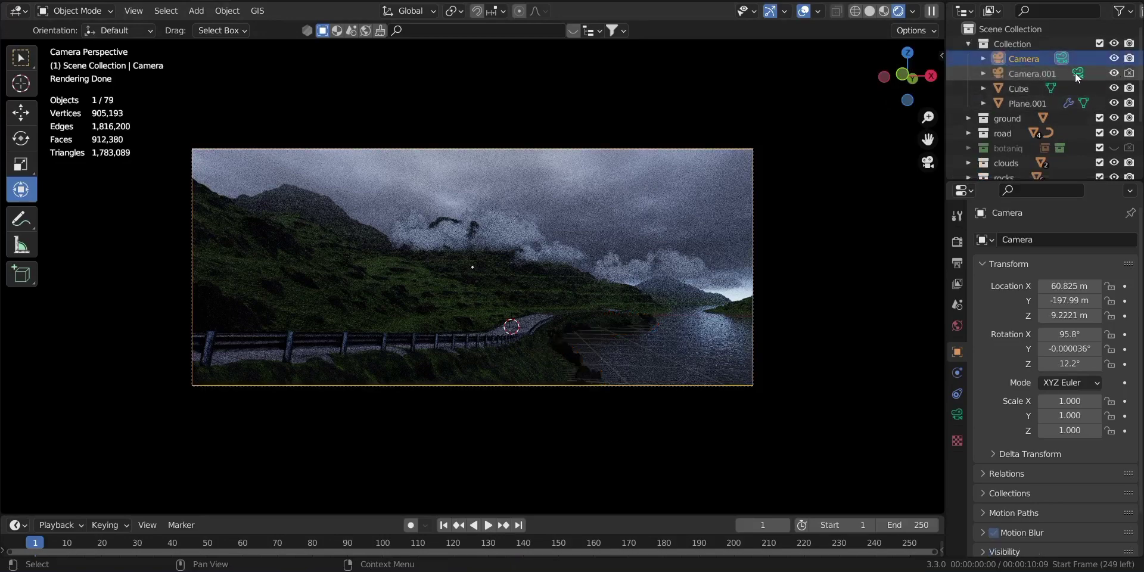
left_click(1078, 76)
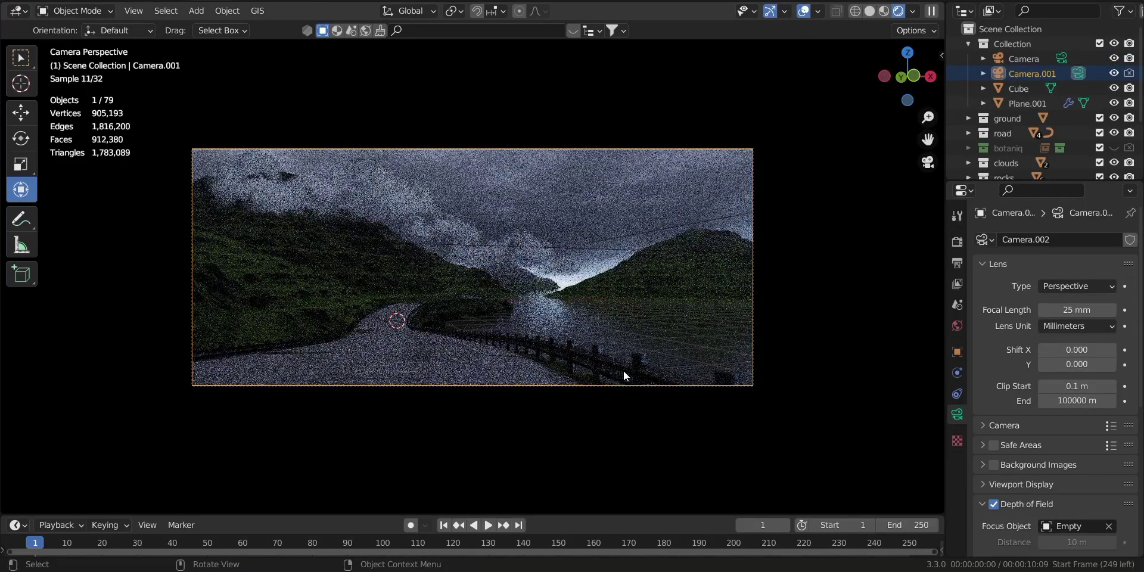
left_click(805, 11)
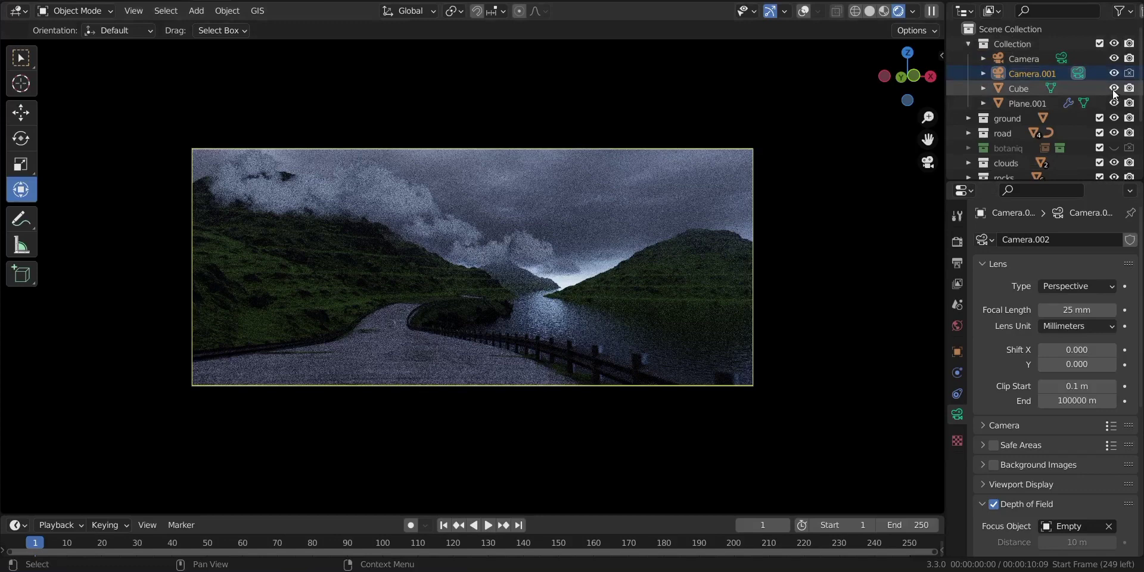
- Rename the Cube object as volumn and Plane.001 as water
left_click(1019, 88)
double_click(1017, 86)
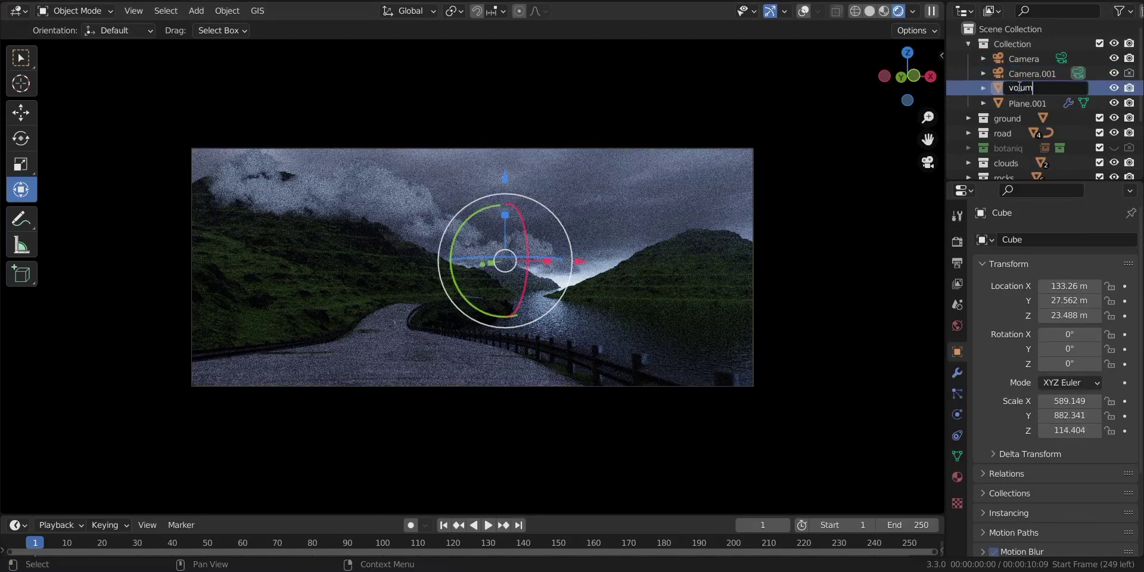
key("Return")
left_click(1018, 86)
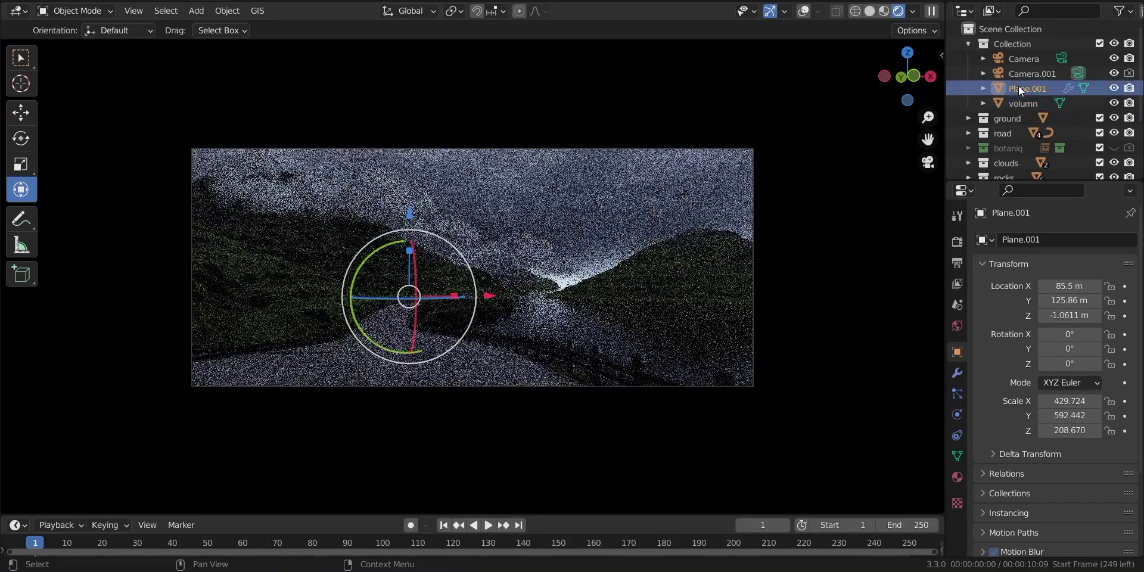
double_click(1018, 86)
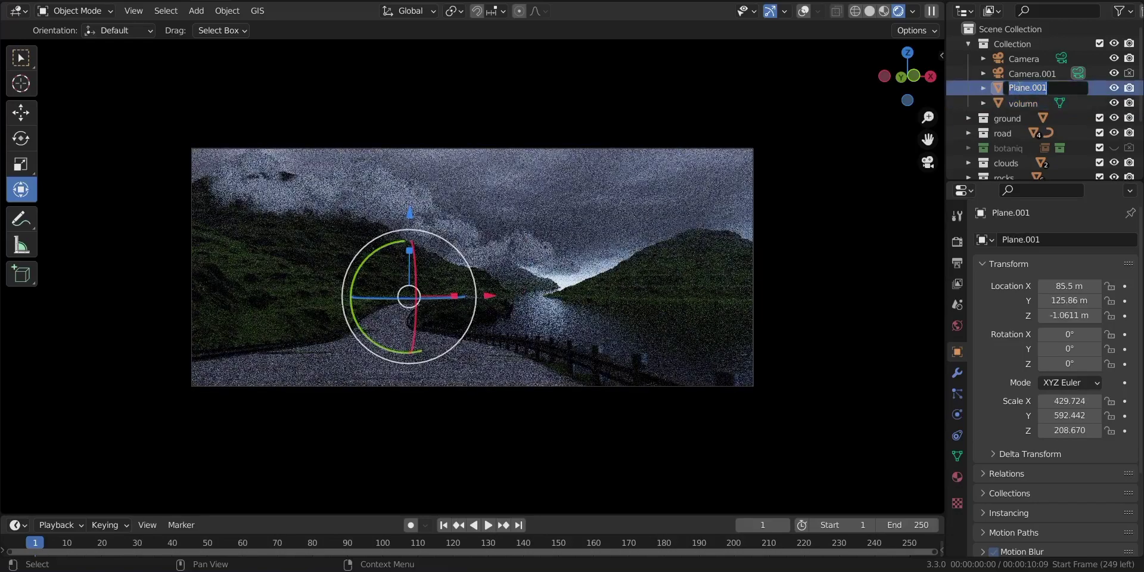
type("water")
key("Return")
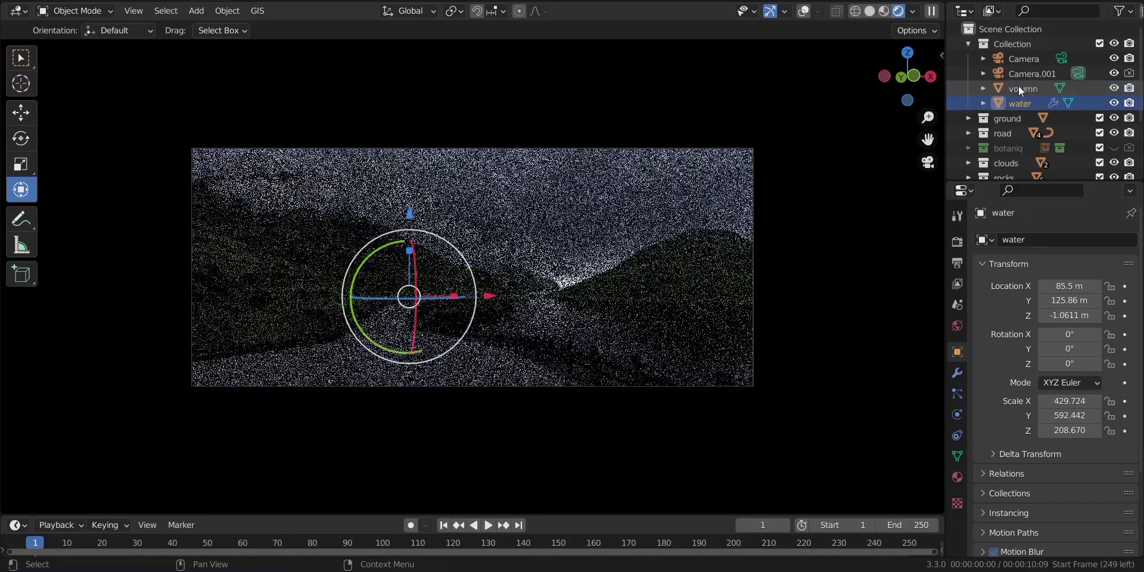
- Hide the volumn object in the viewport, turn the overlays back on and select the large cloud image plane
left_click(1113, 88)
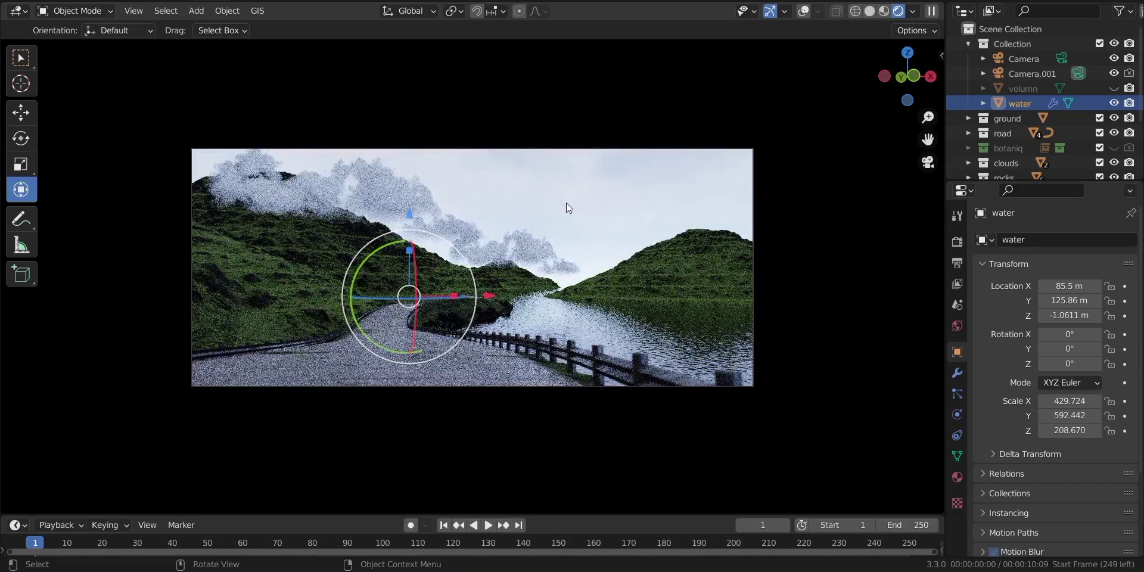
left_click(267, 180)
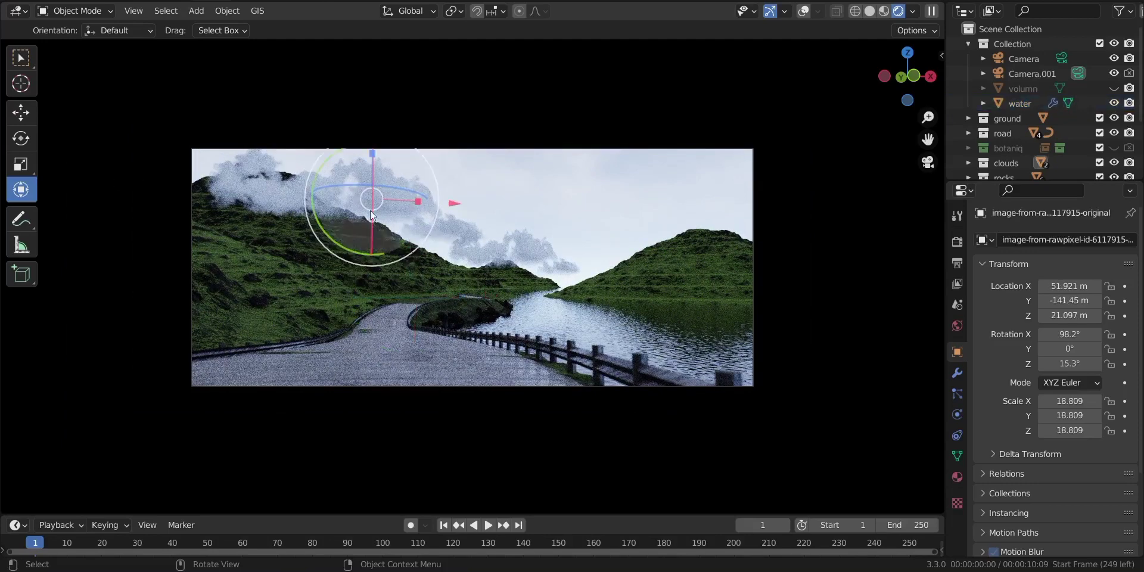
left_click(806, 10)
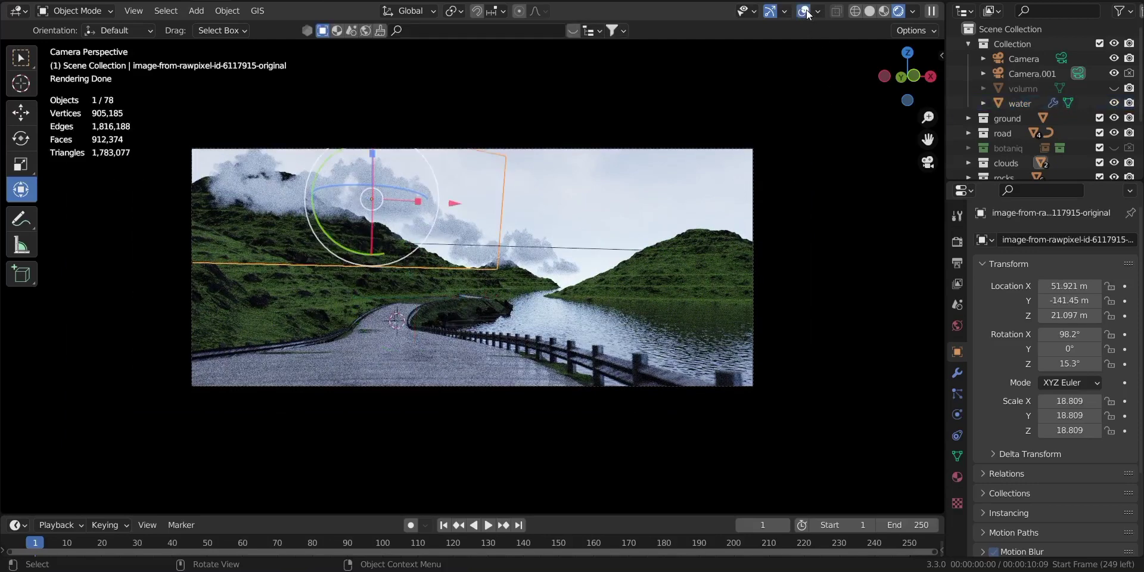
left_click(537, 253)
left_click(394, 195)
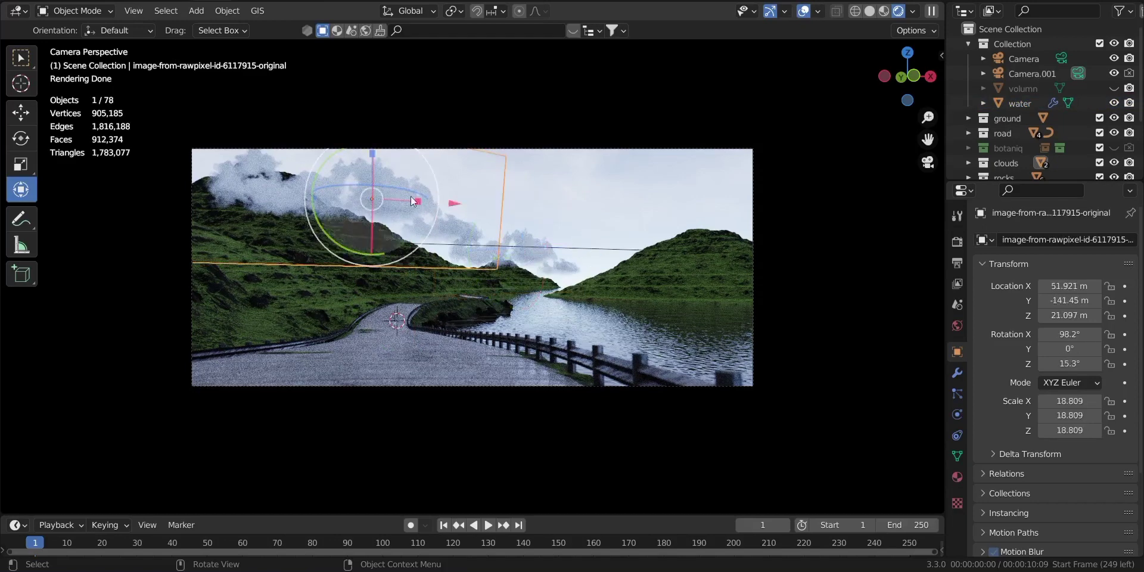
scroll(1097, 137, "down", 2)
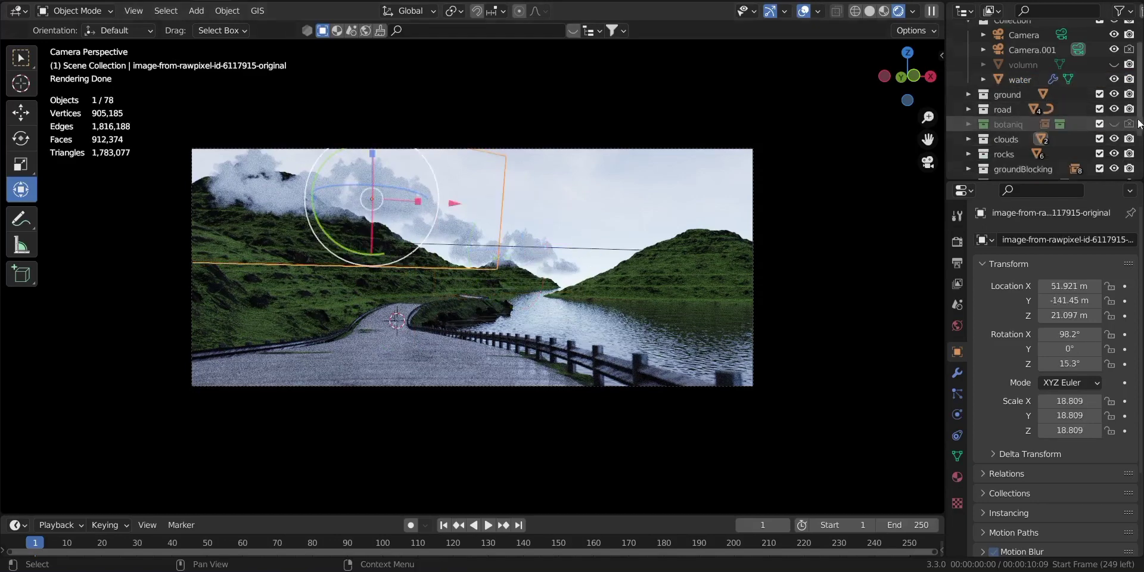
- Hide the clouds collection in the viewport and make Camera the active scene camera
left_click(1112, 139)
scroll(705, 244, "up", 2)
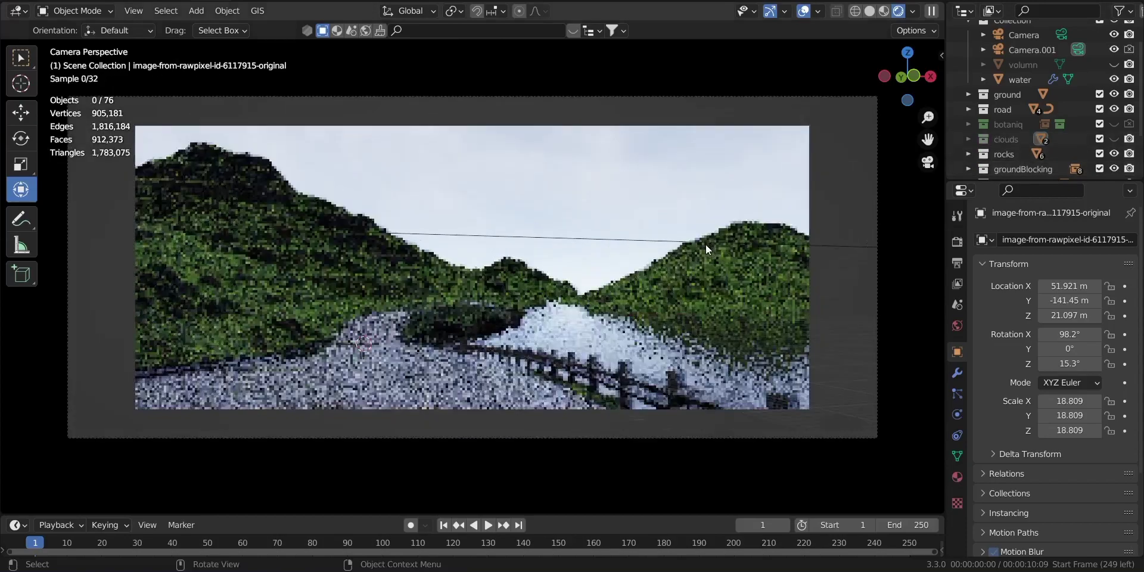
left_click(1062, 34)
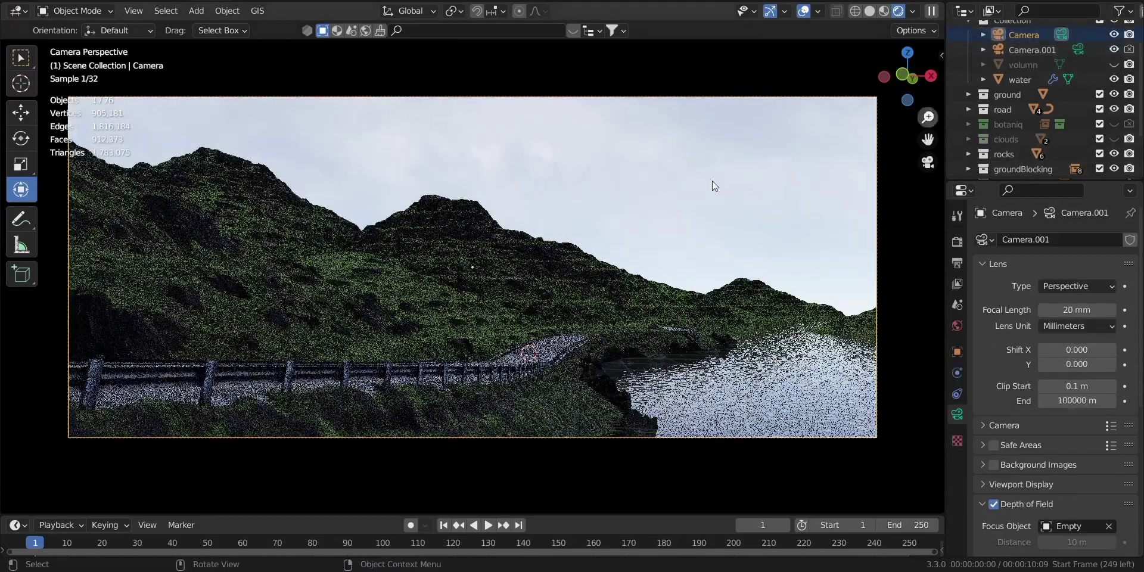
scroll(576, 206, "down", 2)
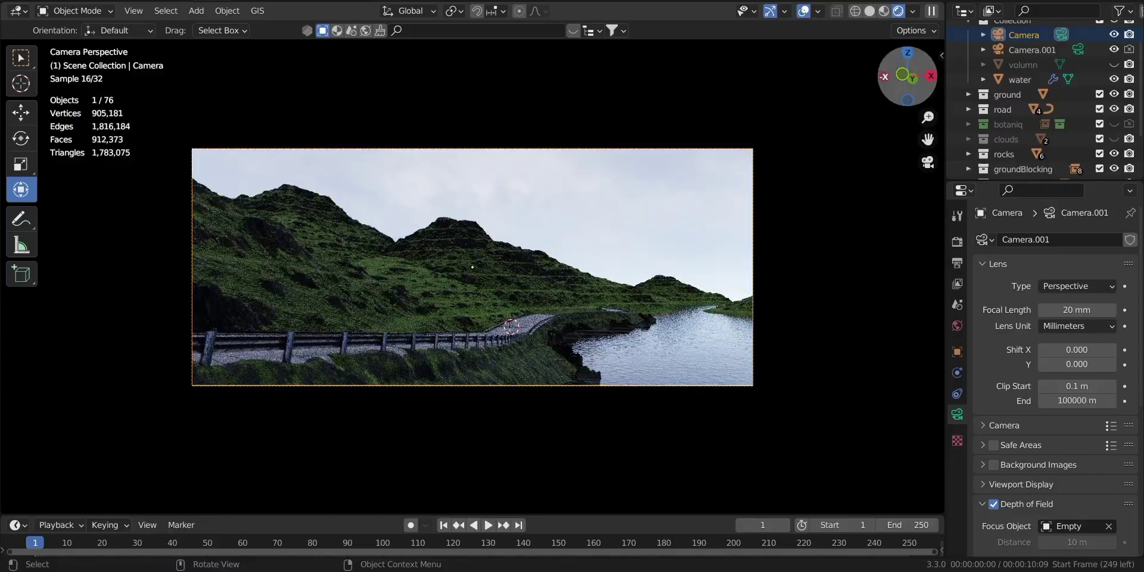
- Examine the terrain layout from outside the camera and select the large ground hill instance beside the road
left_click_drag(889, 76, 661, 81)
scroll(889, 76, "down", 4)
scroll(889, 76, "down", 2)
scroll(887, 77, "down", 3)
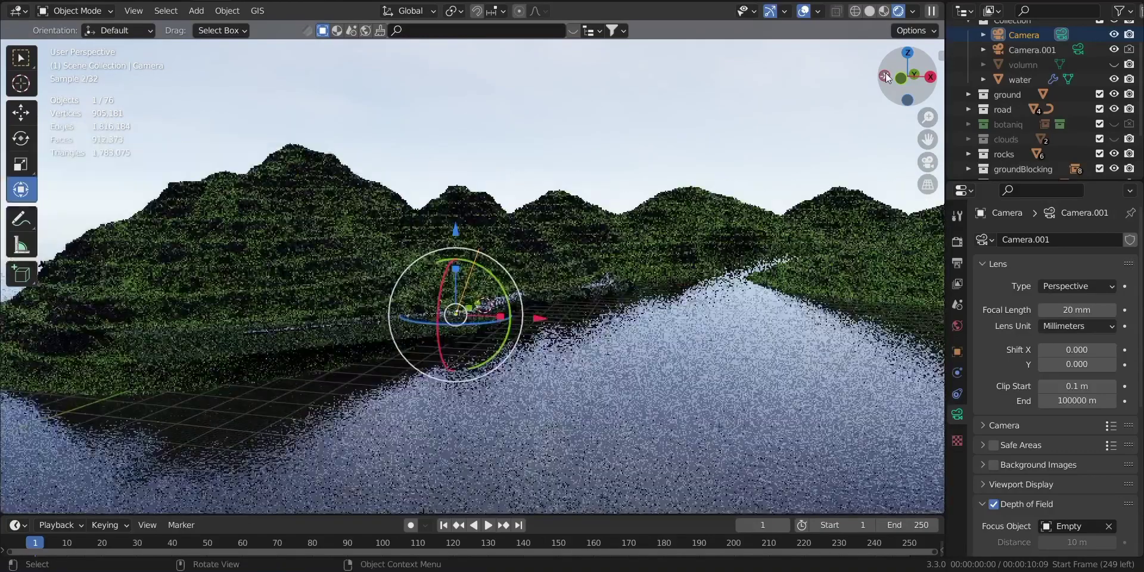
left_click_drag(887, 77, 911, 84)
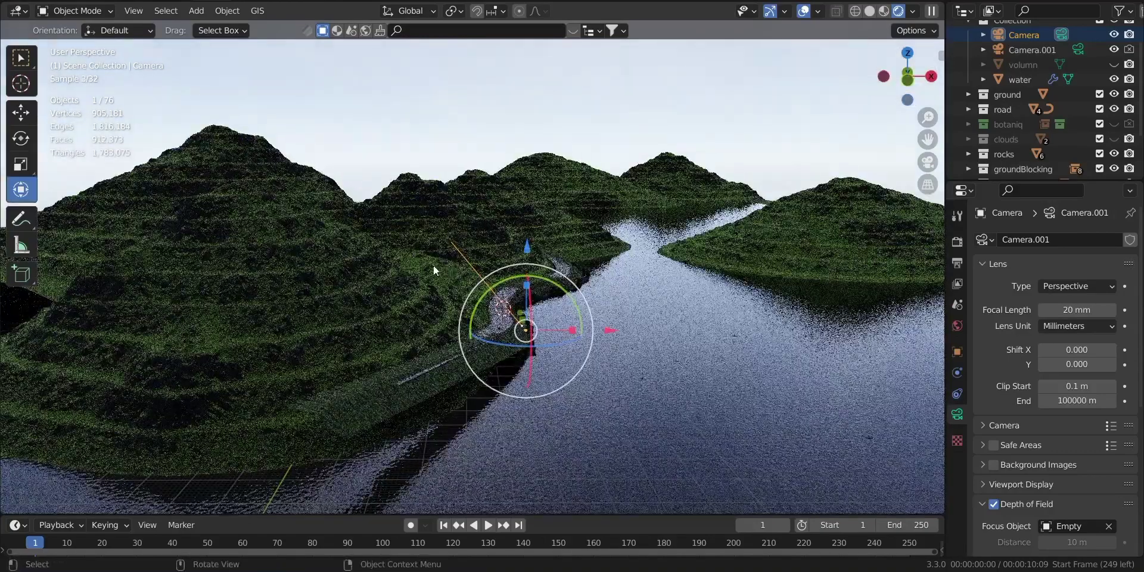
left_click(355, 281)
left_click(296, 168)
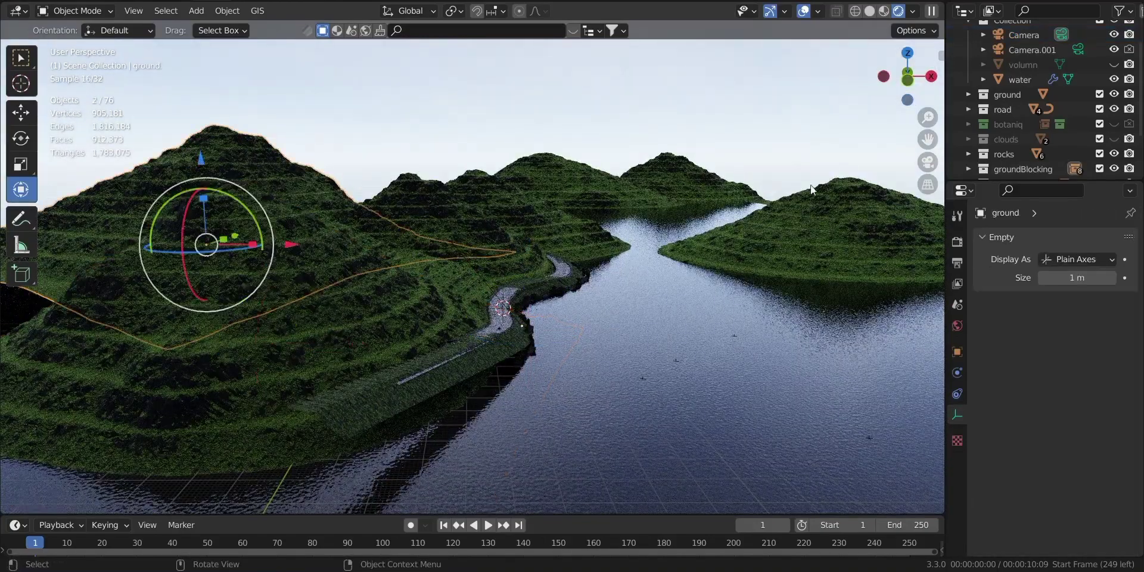
- Hide the groundBlocking collection in the viewport and return to the camera view
scroll(1102, 107, "up", 1)
scroll(1107, 112, "down", 3)
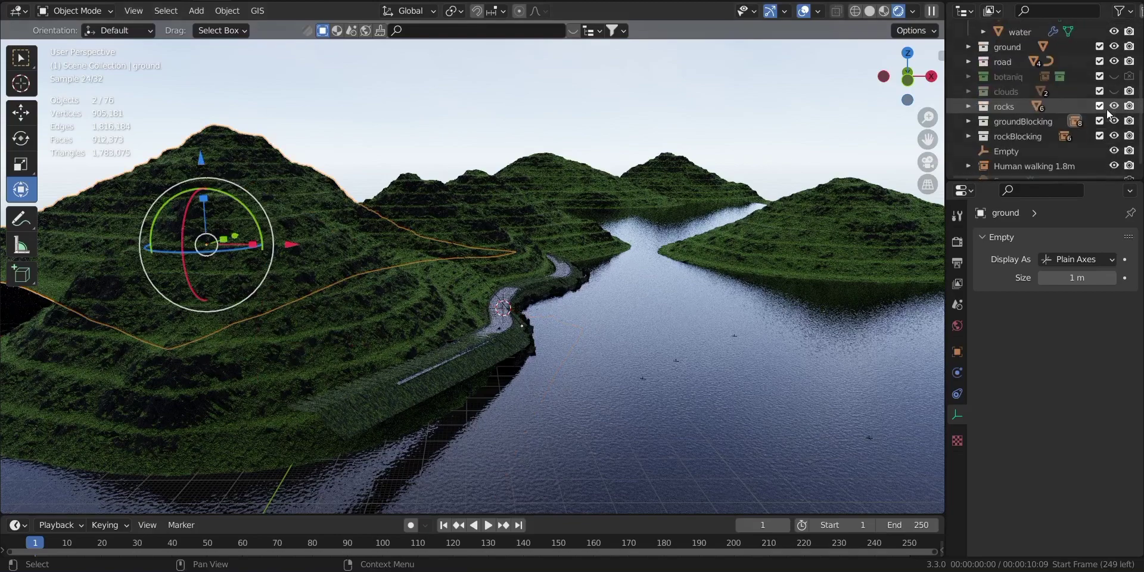
left_click(1022, 120)
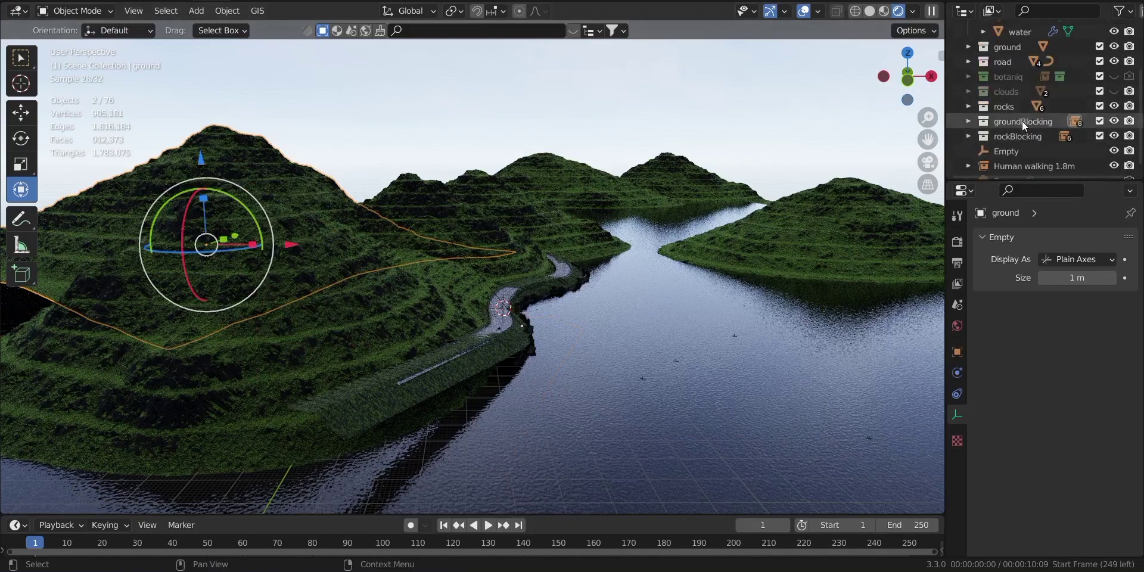
left_click(1114, 121)
scroll(542, 257, "up", 5)
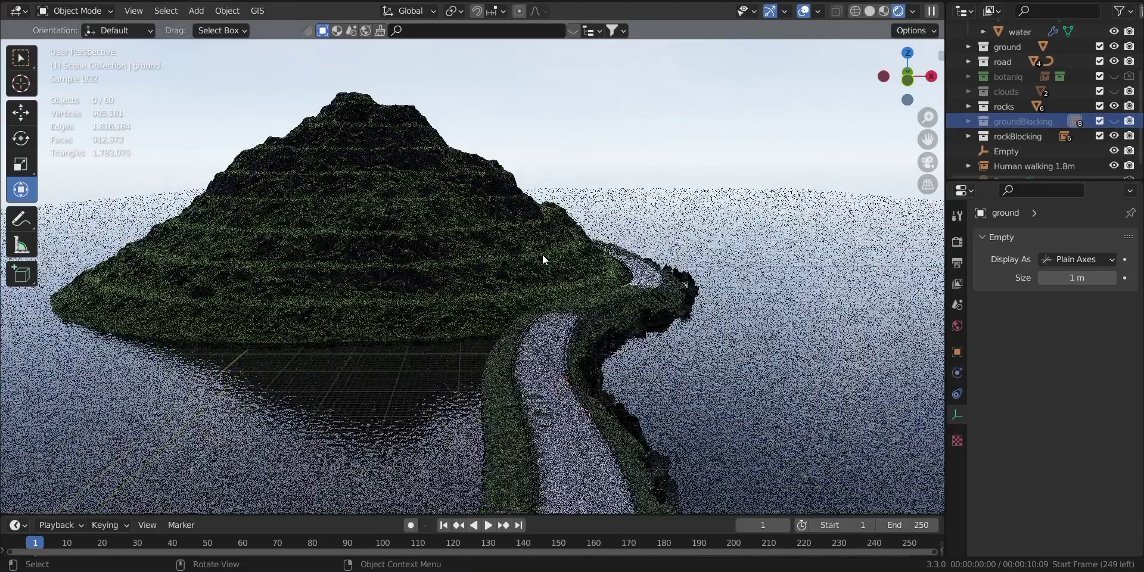
middle_click_drag(543, 260, 560, 262)
left_click(928, 162)
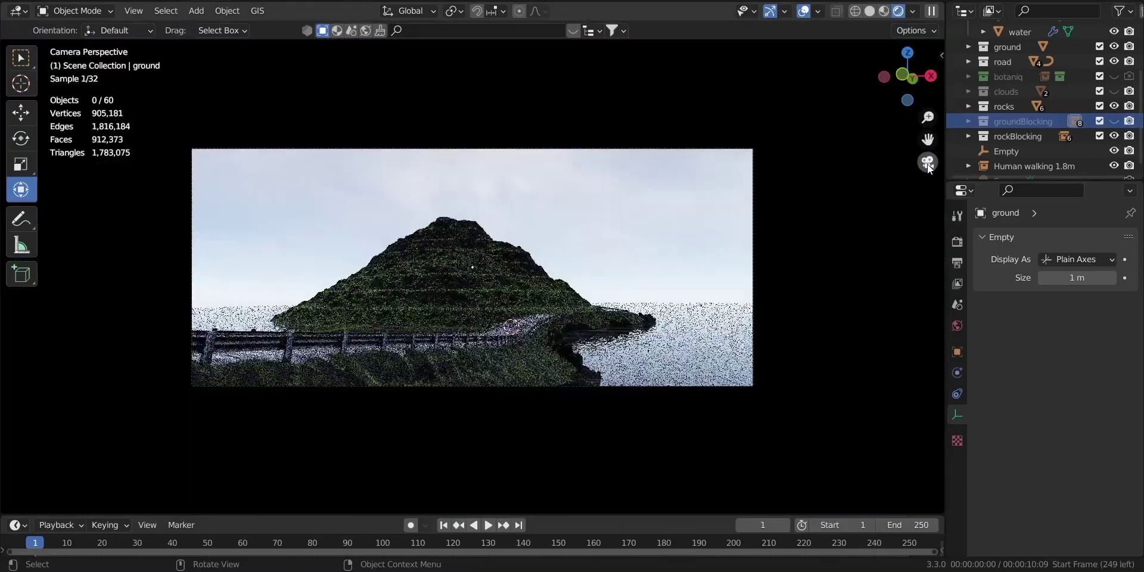
- Select the remaining ground hill and examine its modifier stack and particle system settings, including the Children options
left_click(430, 280)
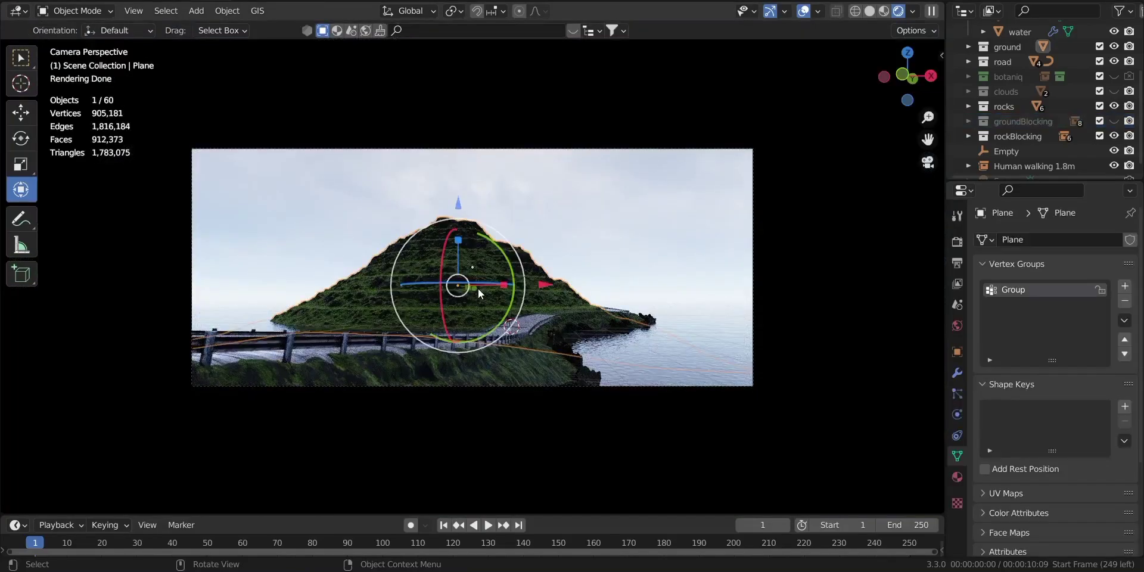
scroll(478, 289, "up", 4)
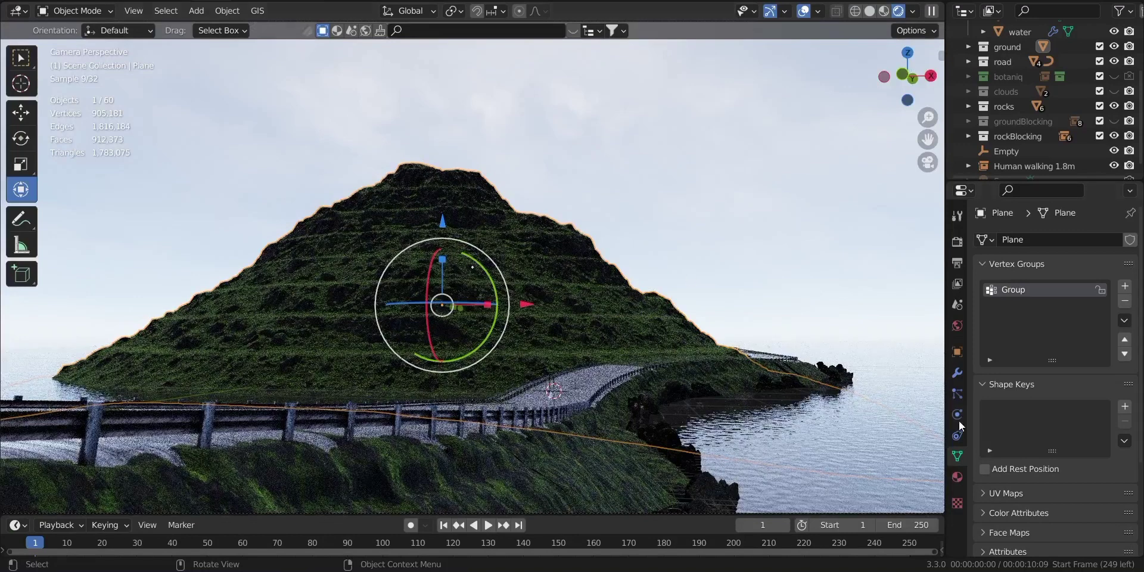
left_click(958, 372)
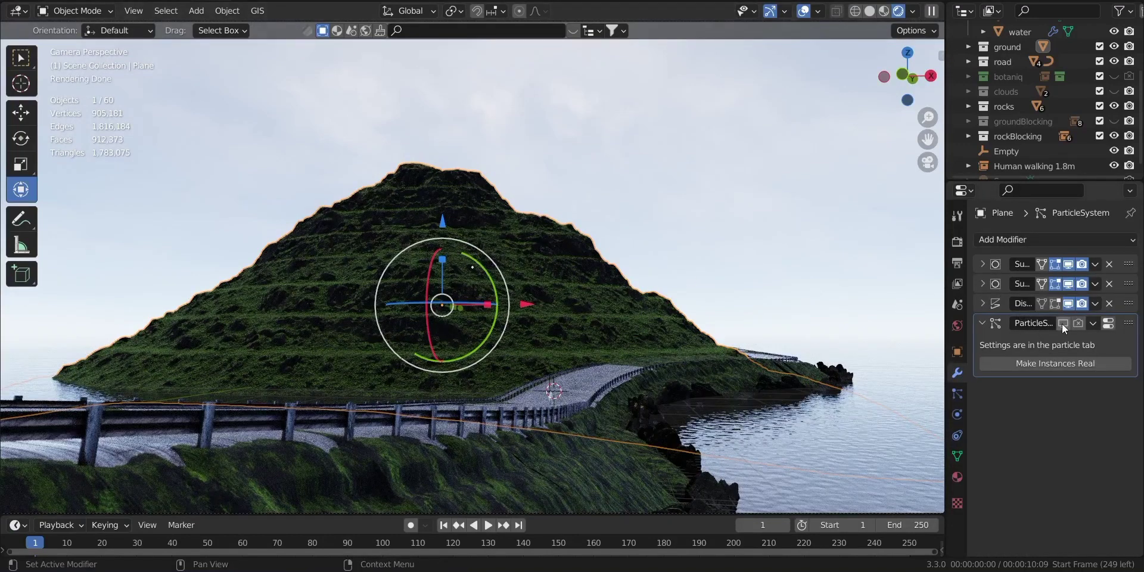
left_click(957, 395)
scroll(1062, 416, "down", 3)
scroll(1063, 416, "up", 3)
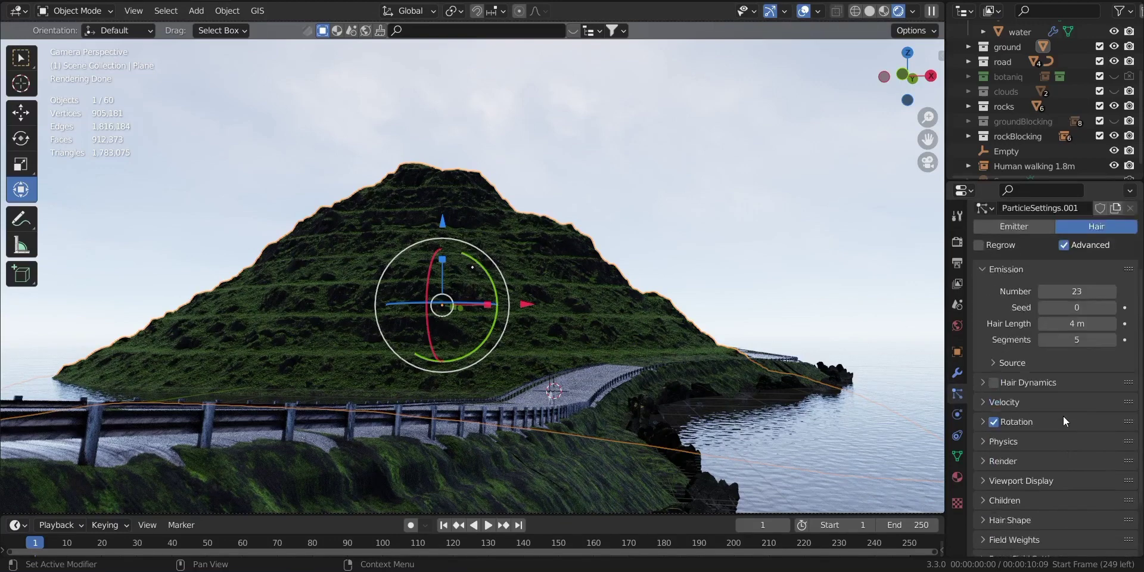
scroll(1063, 416, "up", 1)
scroll(1006, 465, "down", 3)
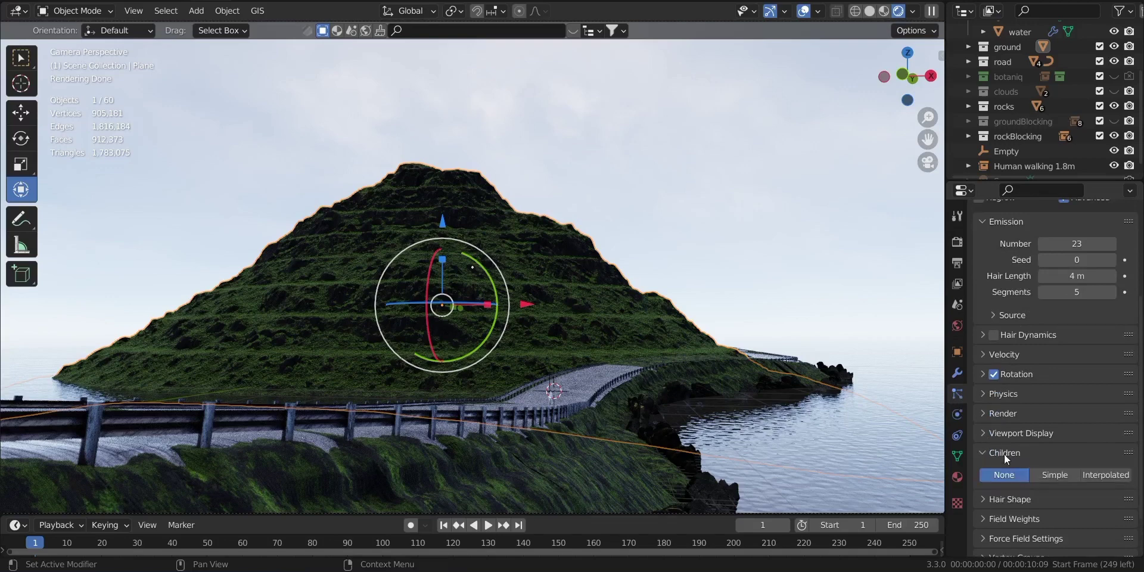
scroll(1032, 329, "up", 6)
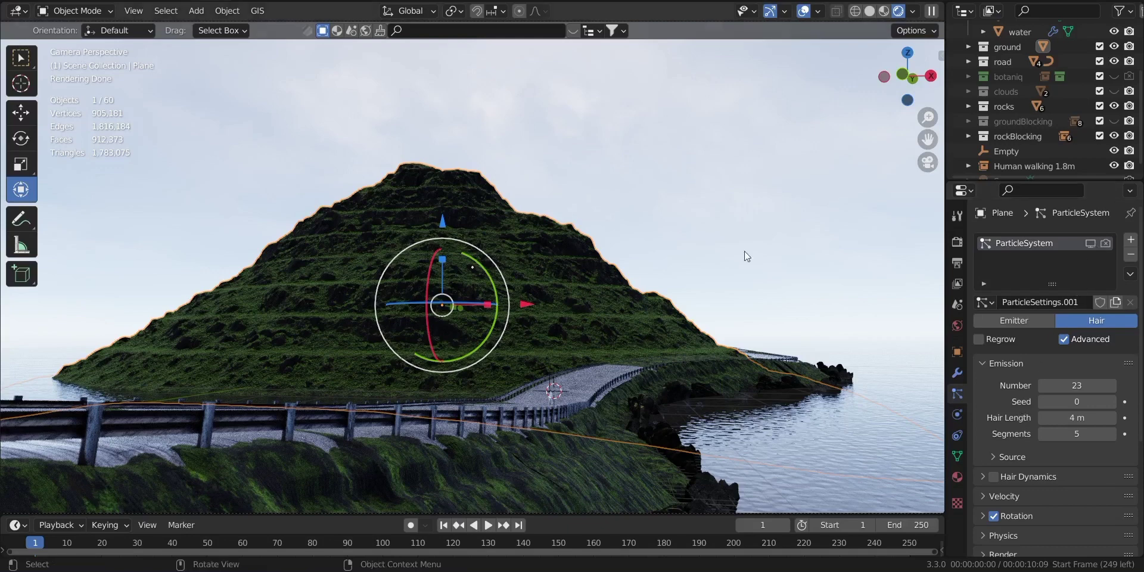
- Turn off the viewport display of the ground hill's second Subdivision modifier and collapse its settings
left_click(803, 219)
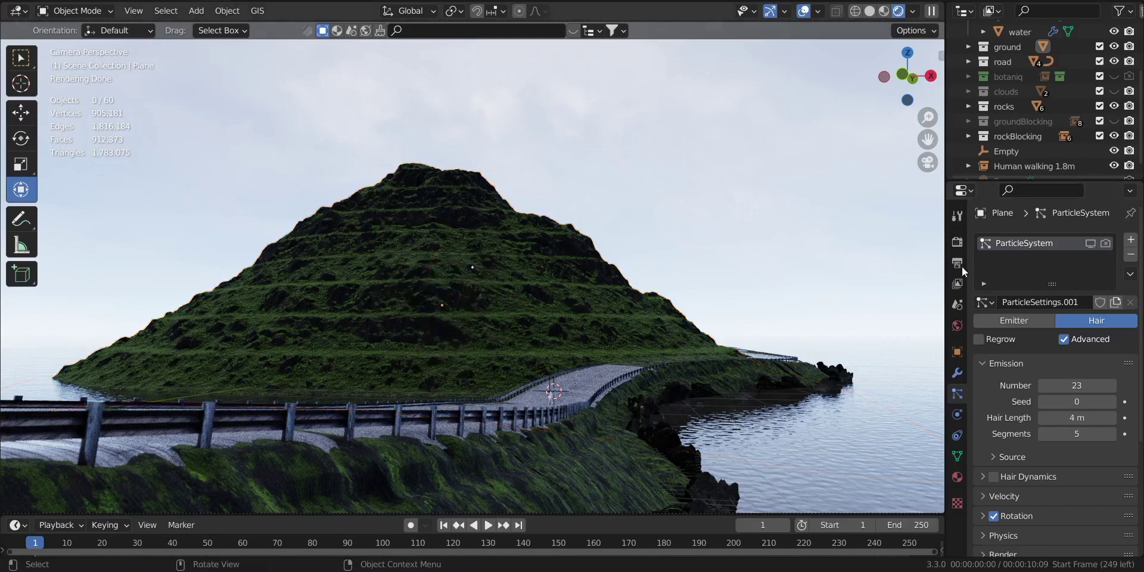
left_click(962, 377)
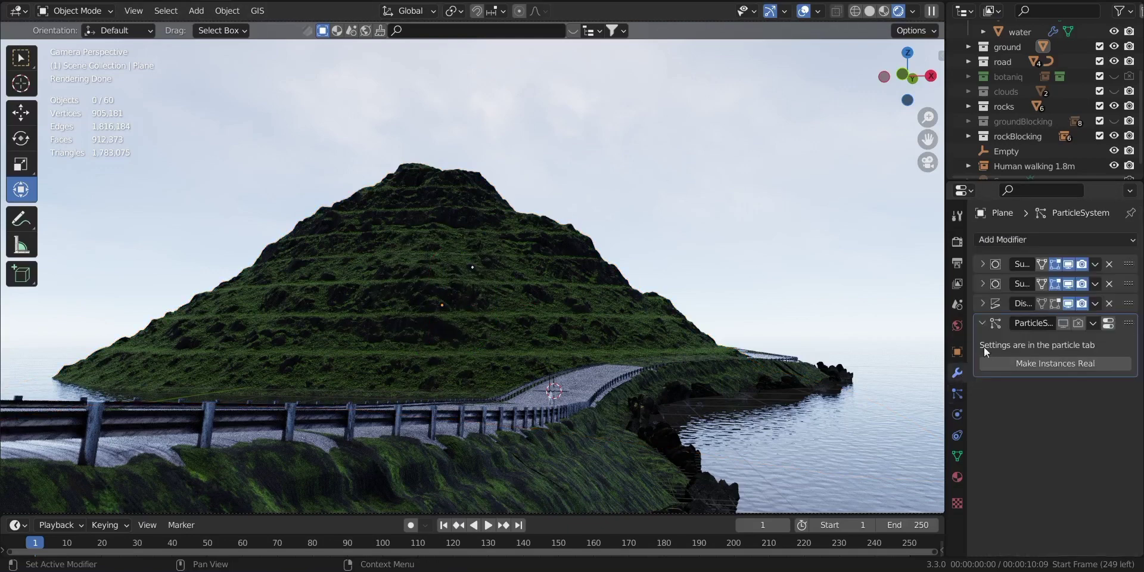
left_click(982, 283)
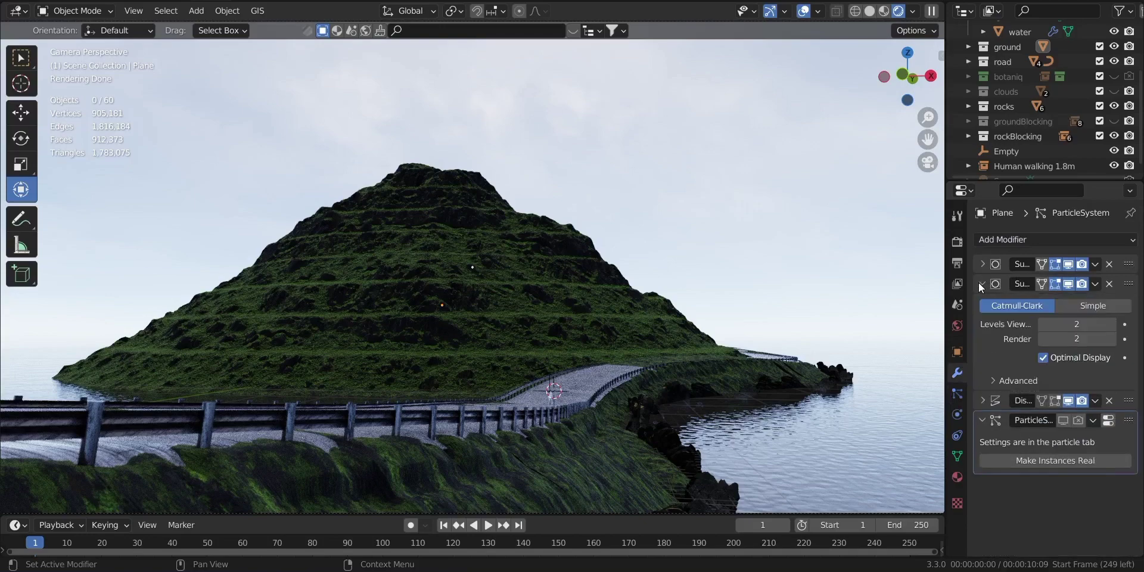
left_click(1068, 283)
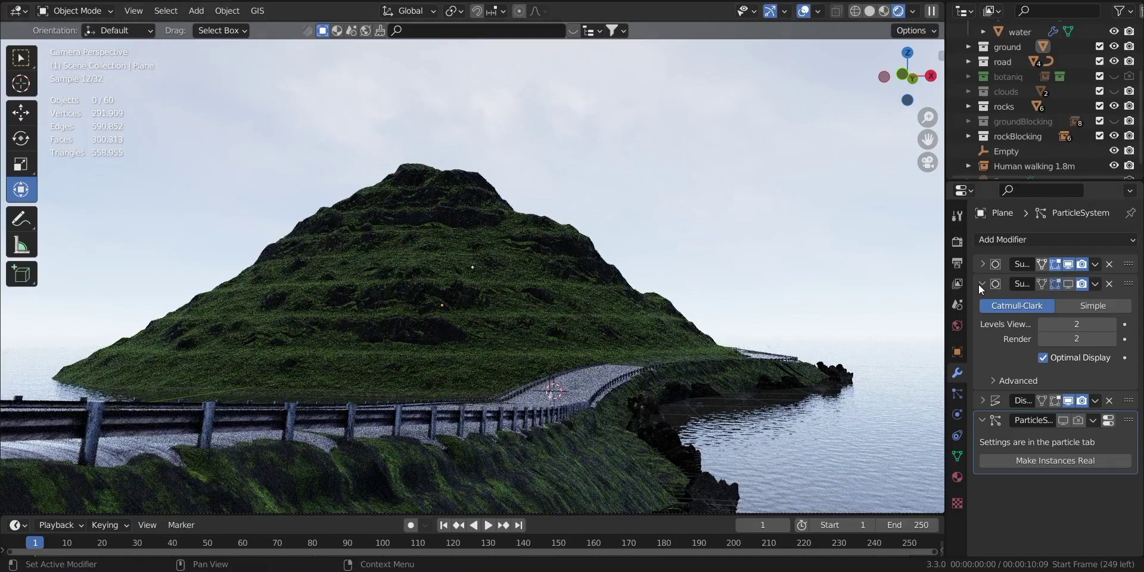
left_click(980, 284)
scroll(527, 282, "up", 2)
scroll(526, 283, "down", 3)
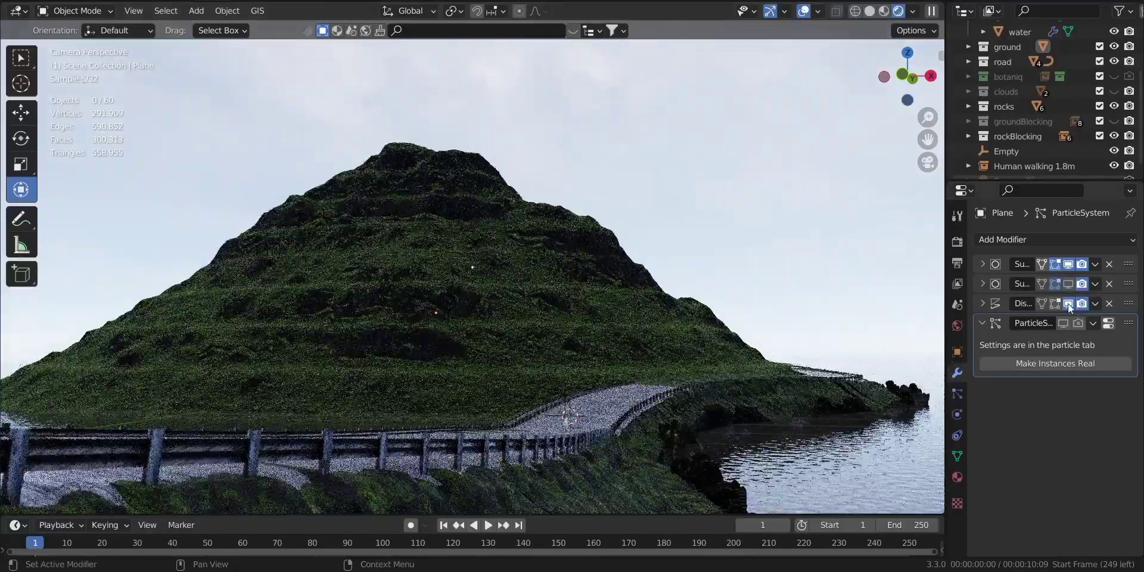
- Turn off the viewport display of the hill's Displace modifier and examine the flat plane from above
left_click(1068, 303)
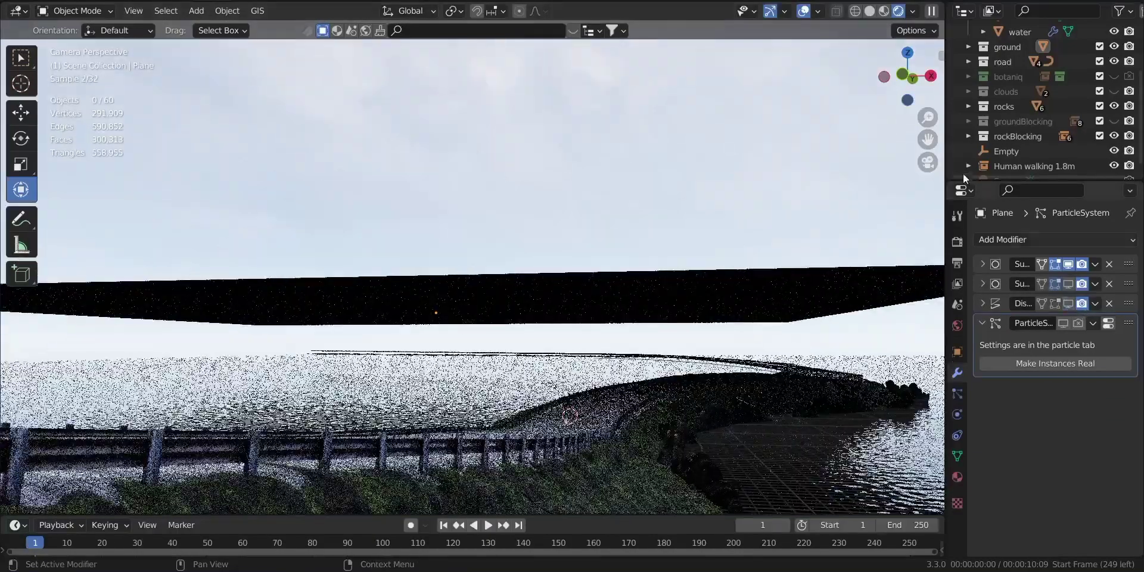
left_click_drag(905, 66, 870, 80)
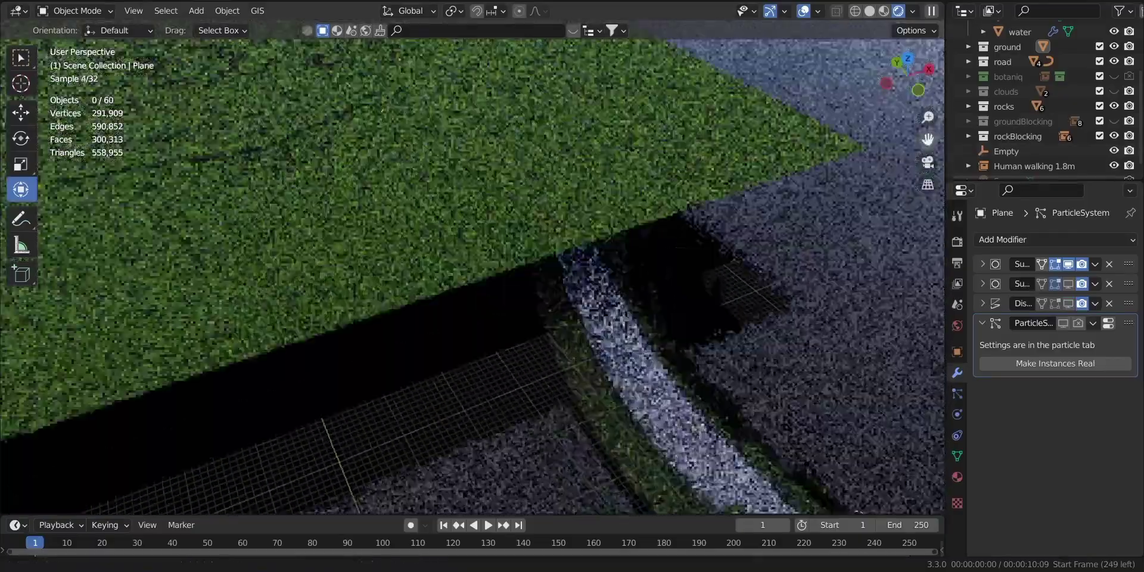
middle_click_drag(472, 250, 665, 316, "shift")
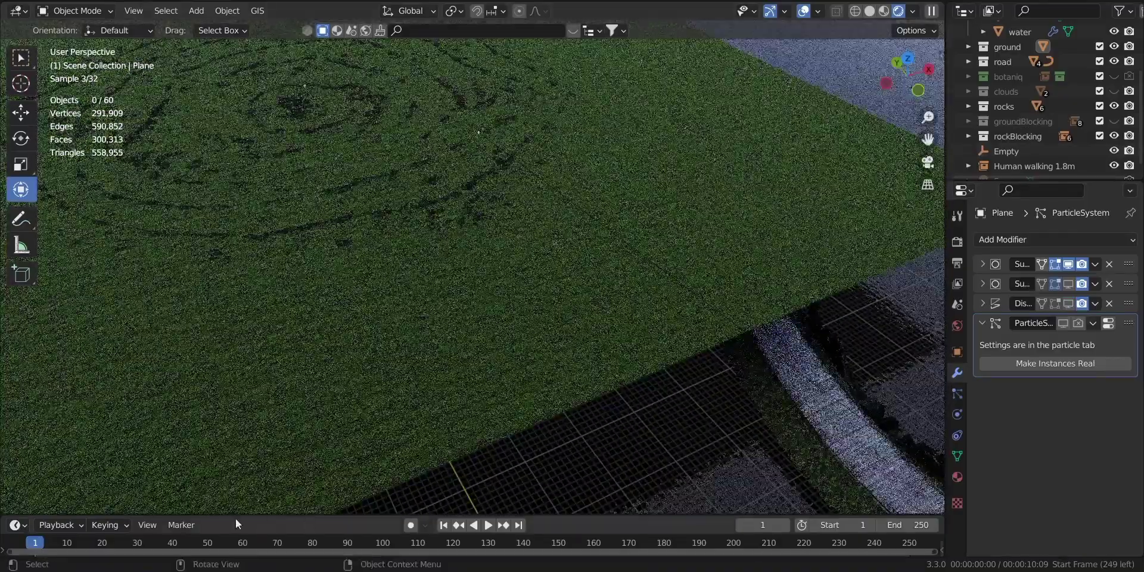
- Enlarge the timeline area, switch it to the Shader Editor and hide its sidebar
left_click_drag(60, 513, 64, 370)
left_click(16, 385)
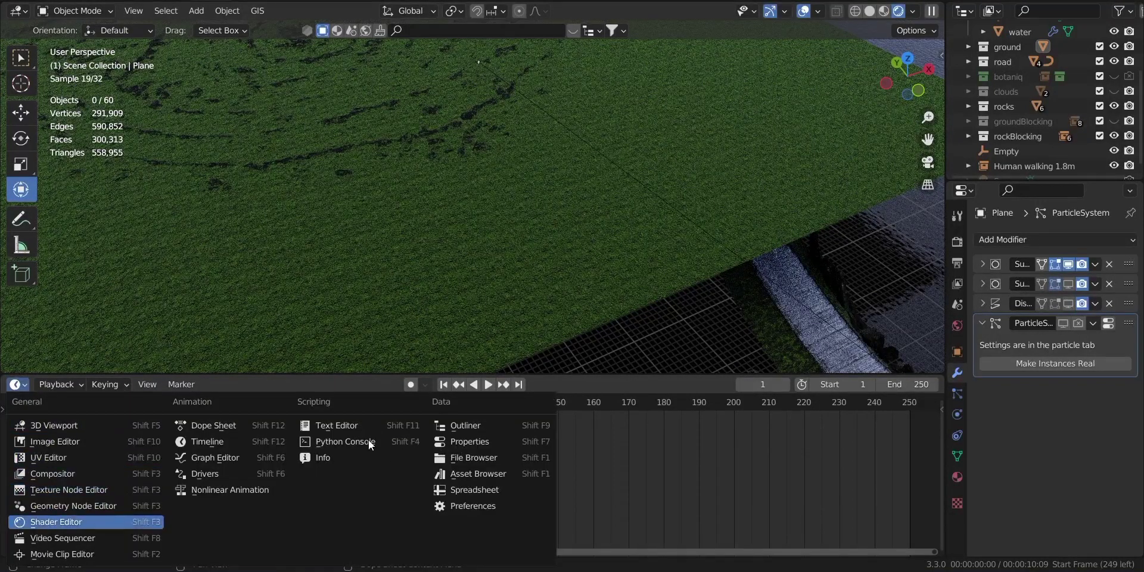
key("Return")
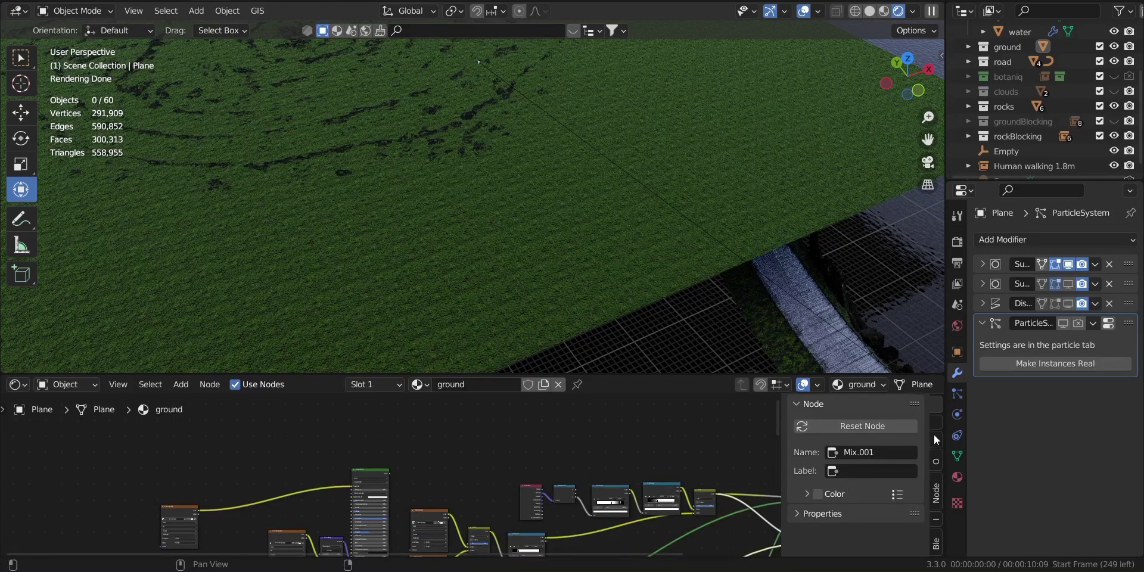
key("n")
- Enlarge the Shader Editor further and bring the ground material's node tree into view
scroll(718, 543, "down", 2)
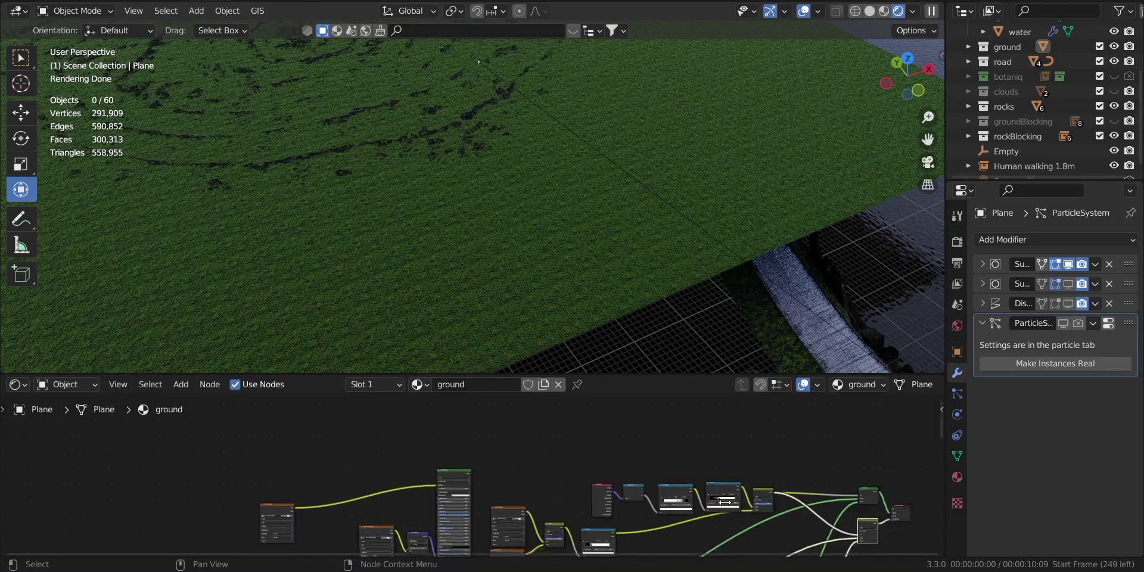
left_click_drag(670, 552, 741, 554)
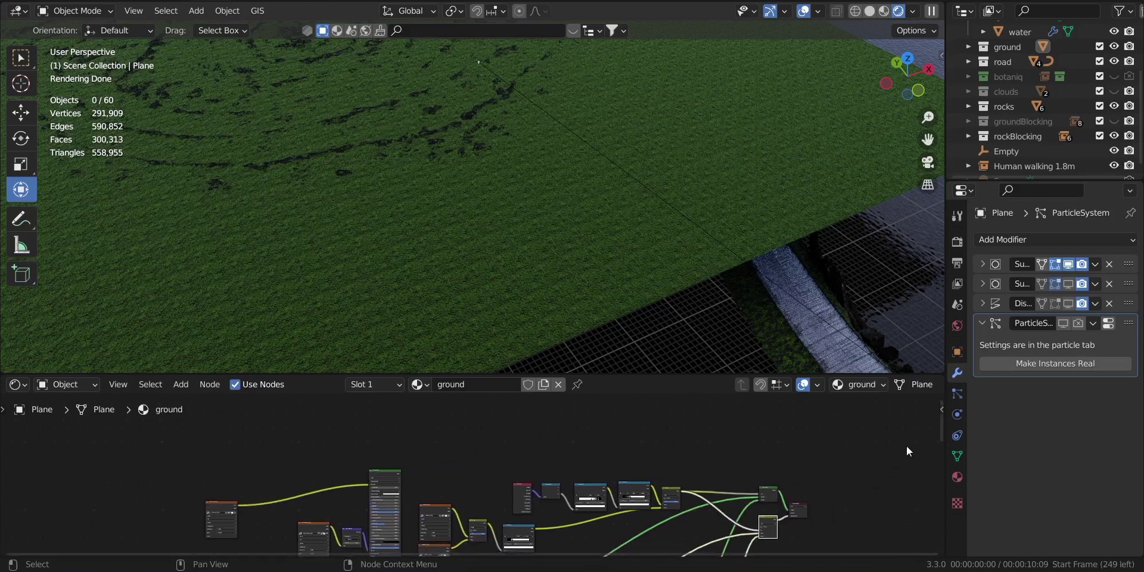
left_click_drag(942, 431, 948, 467)
scroll(825, 485, "down", 5)
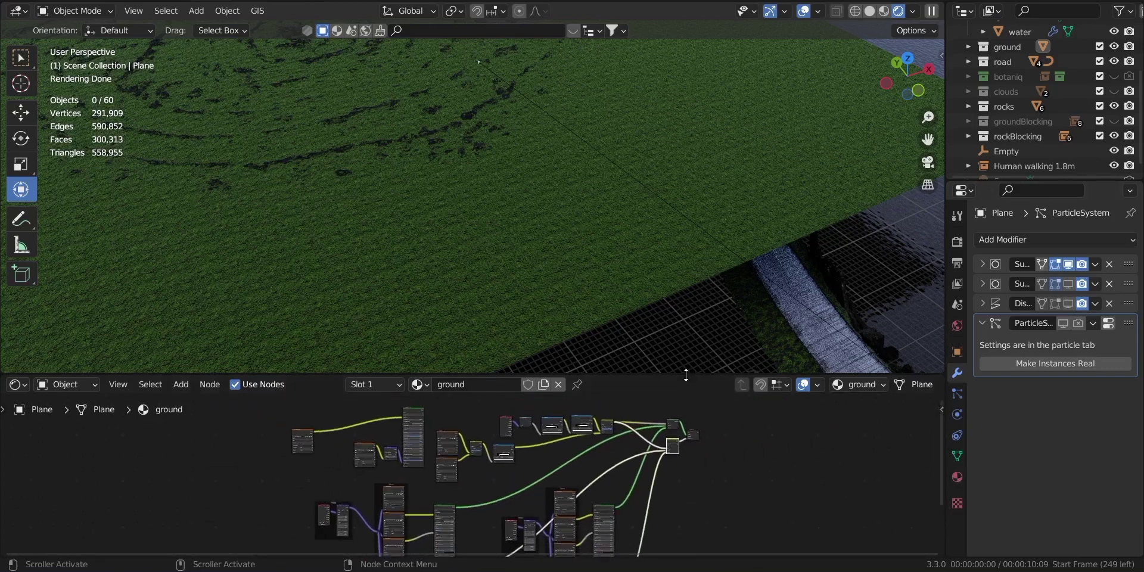
left_click_drag(686, 375, 691, 302)
scroll(731, 442, "up", 3)
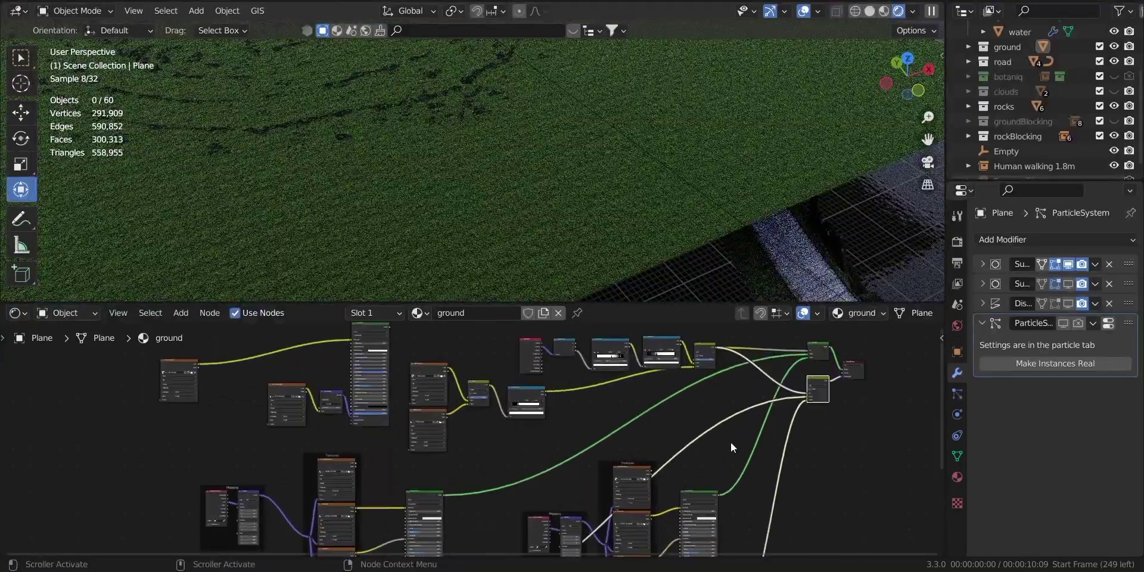
scroll(730, 442, "down", 2)
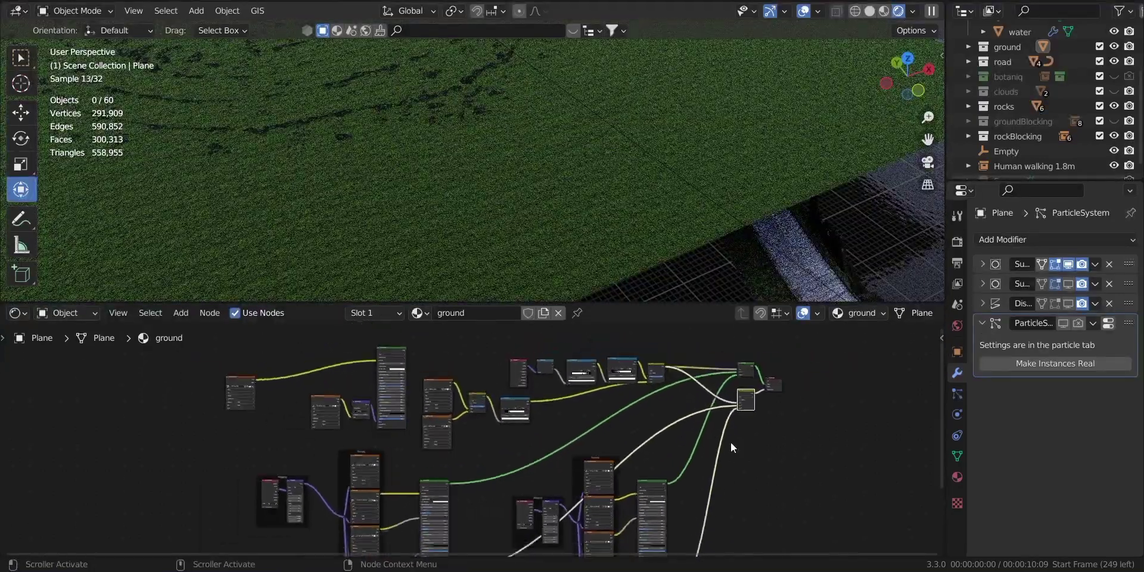
- Preview the mix node fed by the color ramps in the ground material and turn the Displace modifier's viewport display back on
left_click(656, 366, "ctrl+shift")
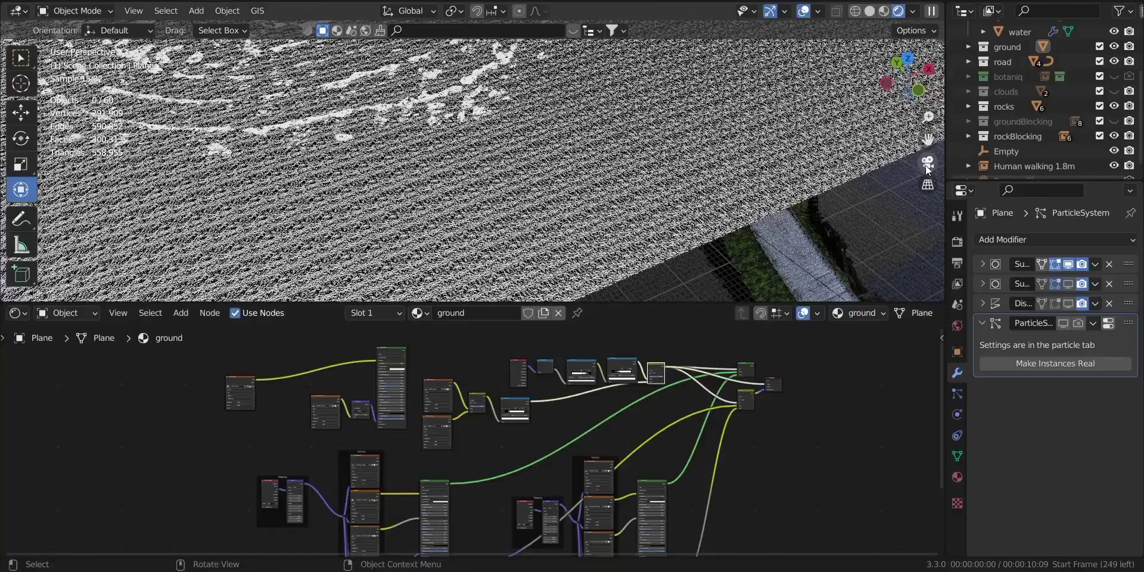
left_click(927, 167)
left_click(1068, 304)
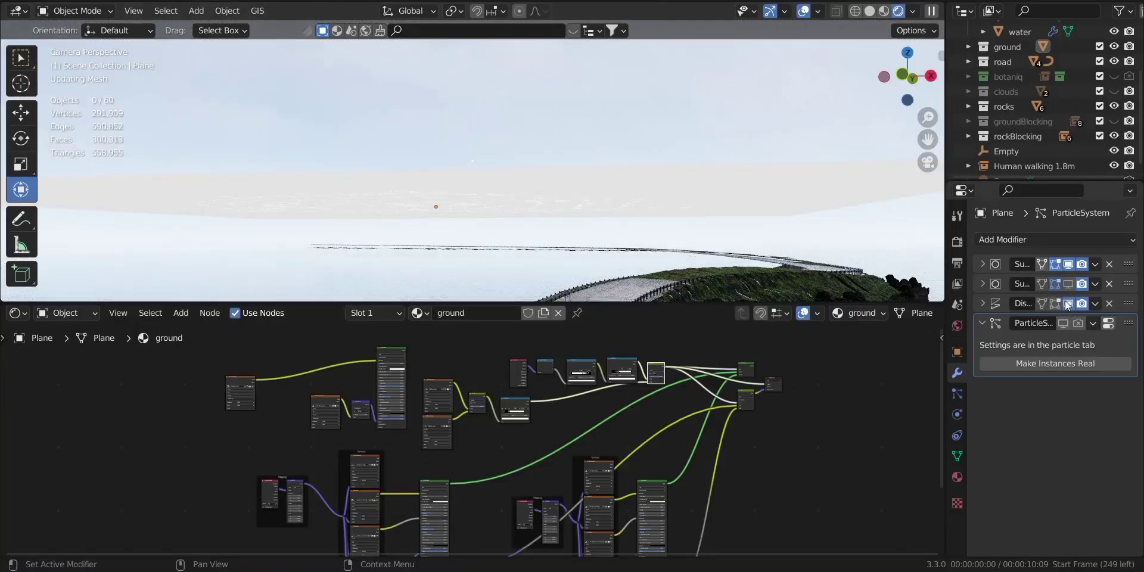
scroll(697, 176, "down", 1)
left_click_drag(900, 76, 903, 91)
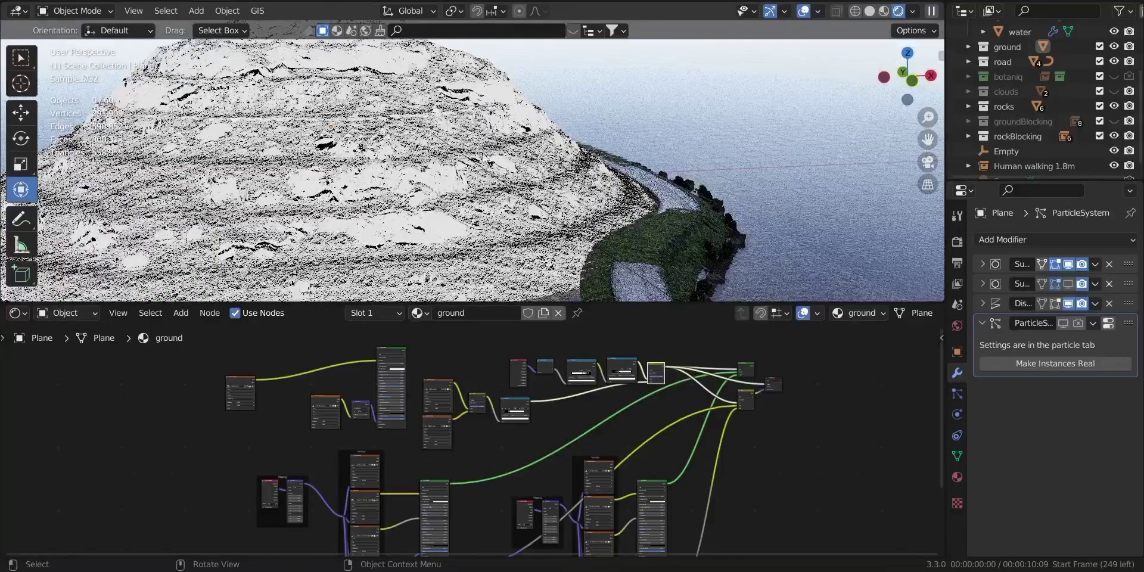
scroll(484, 158, "up", 2)
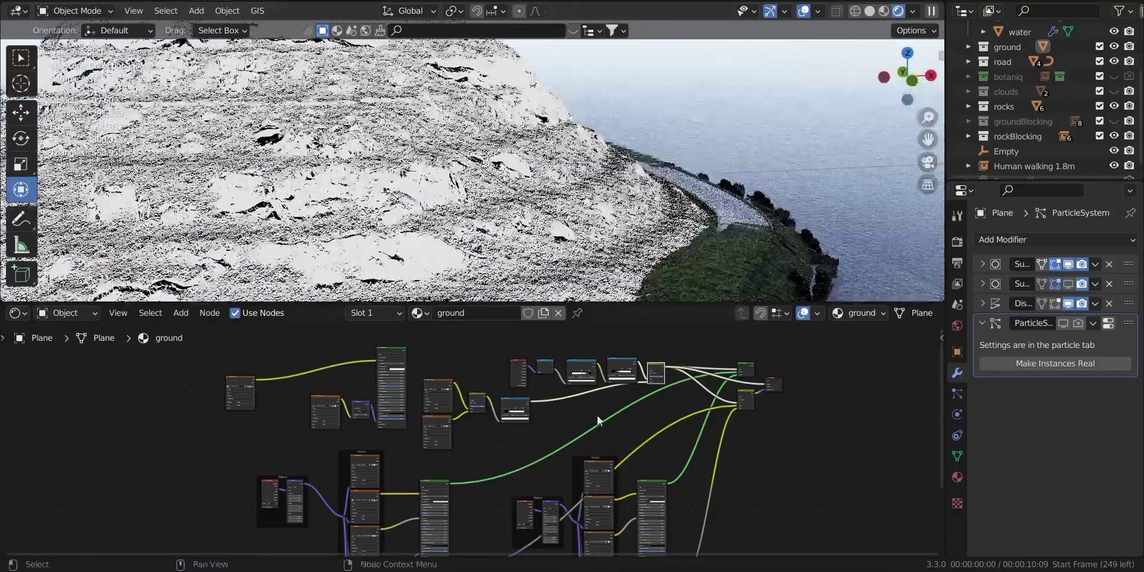
- Preview the ground material's dark rock shader on its own on the hill
scroll(597, 394, "up", 6)
scroll(537, 375, "up", 1)
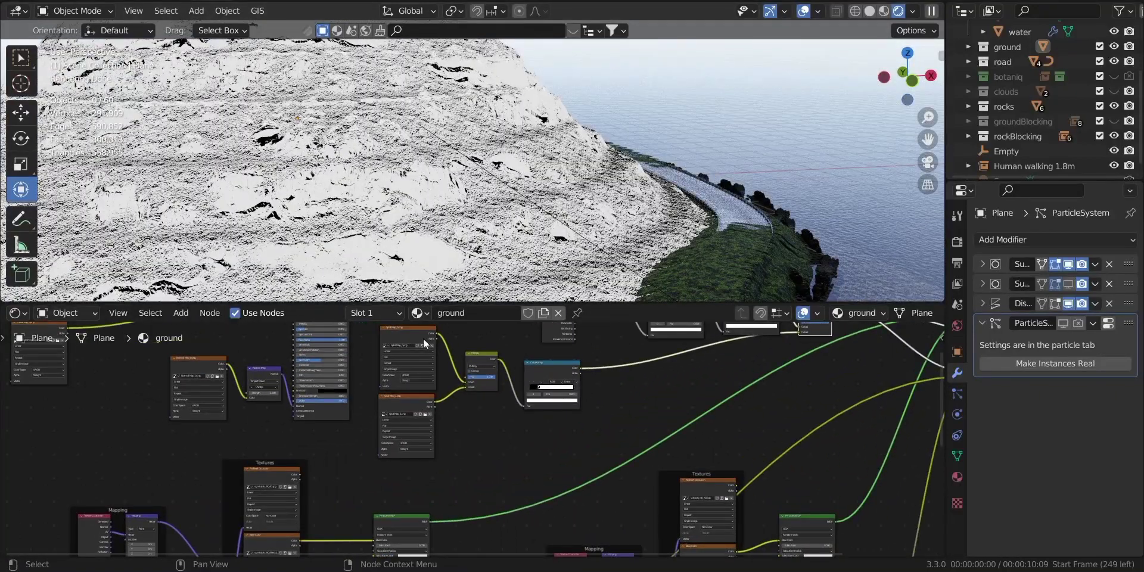
scroll(638, 401, "down", 5)
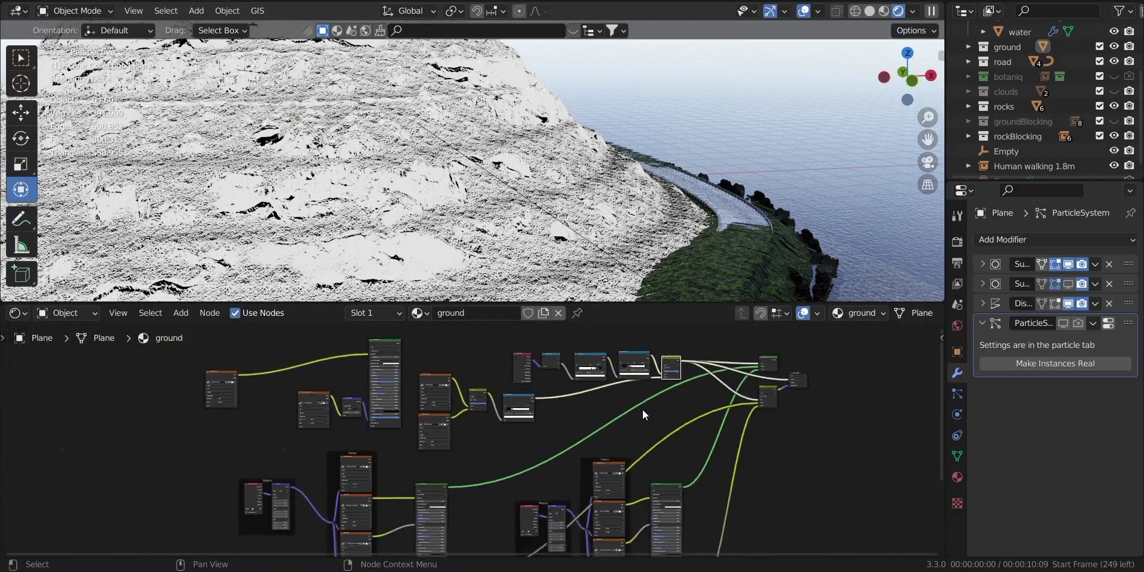
left_click(635, 477, "ctrl+shift")
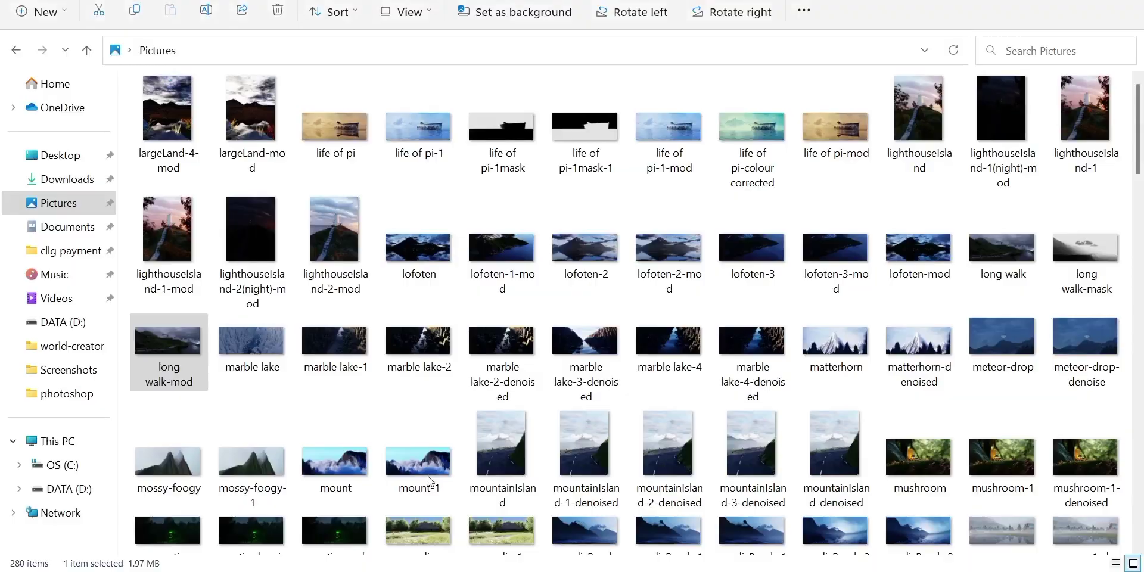
scroll(457, 480, "up", 10)
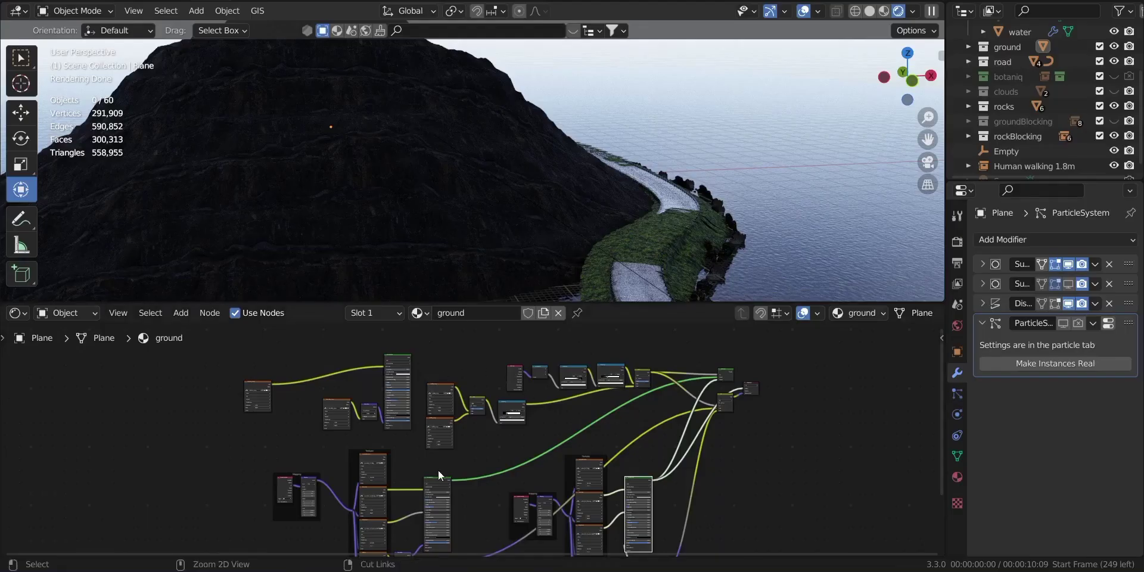
- Preview the ground material's grass shader on its own and examine the hill and its peak
left_click(438, 477, "ctrl+shift")
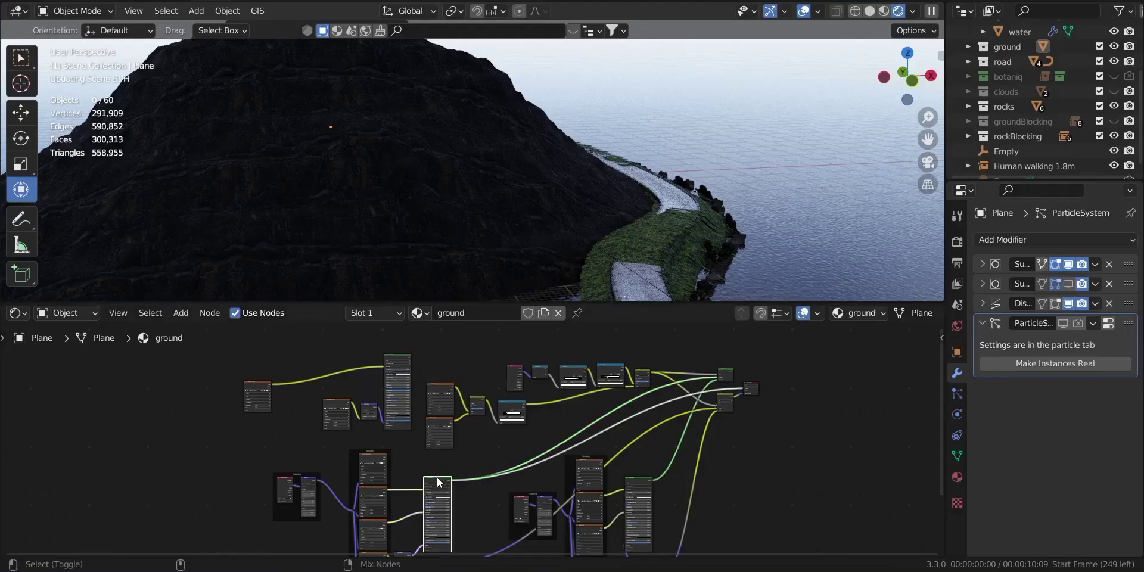
scroll(417, 198, "down", 5)
scroll(417, 198, "up", 5)
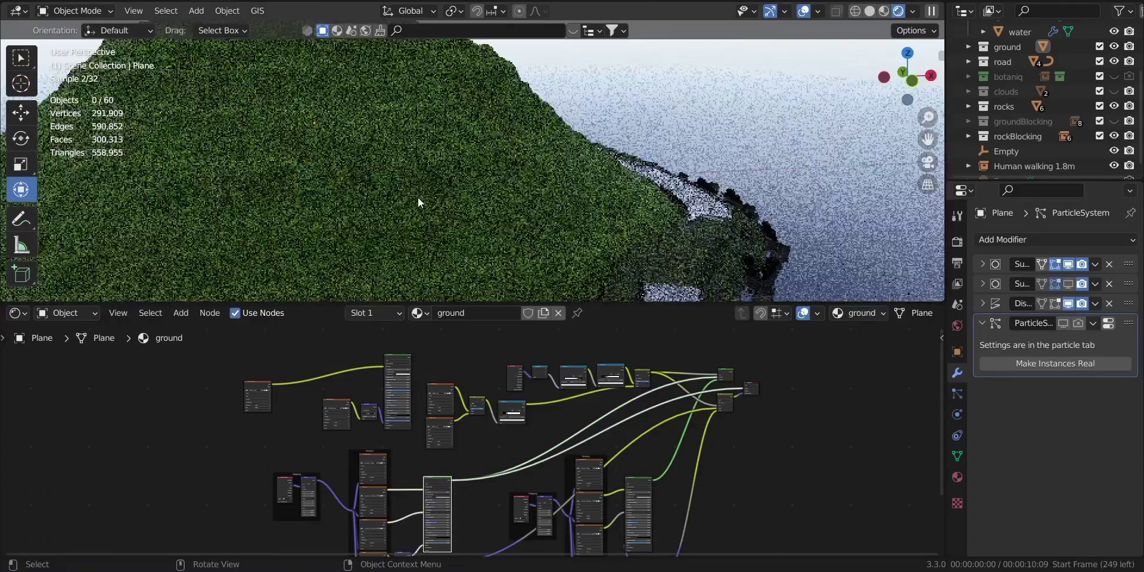
middle_click_drag(751, 93, 820, 155, "shift")
scroll(616, 174, "down", 2)
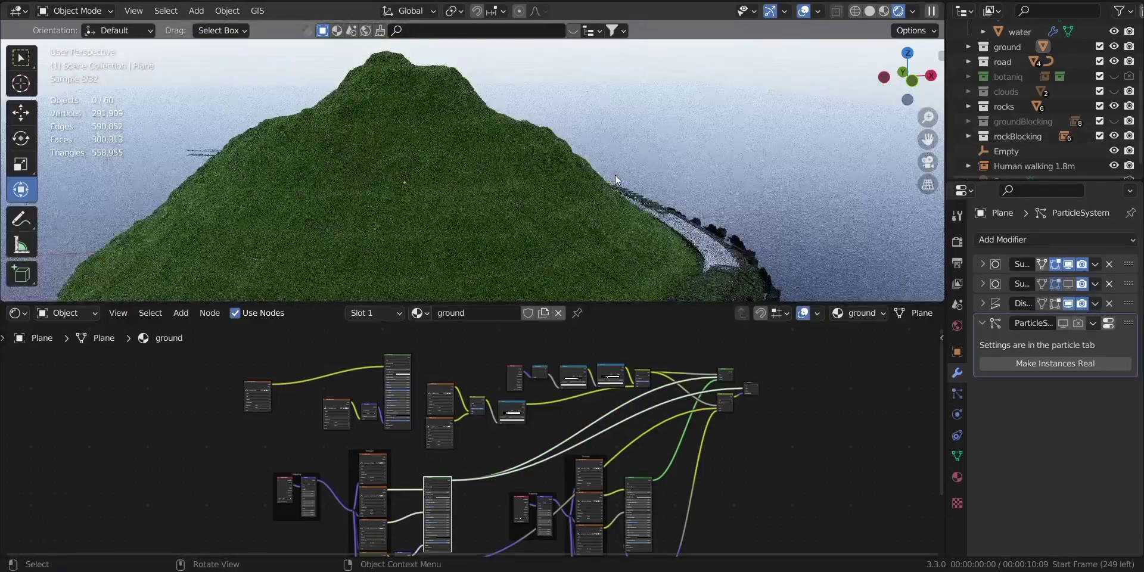
scroll(615, 174, "up", 4)
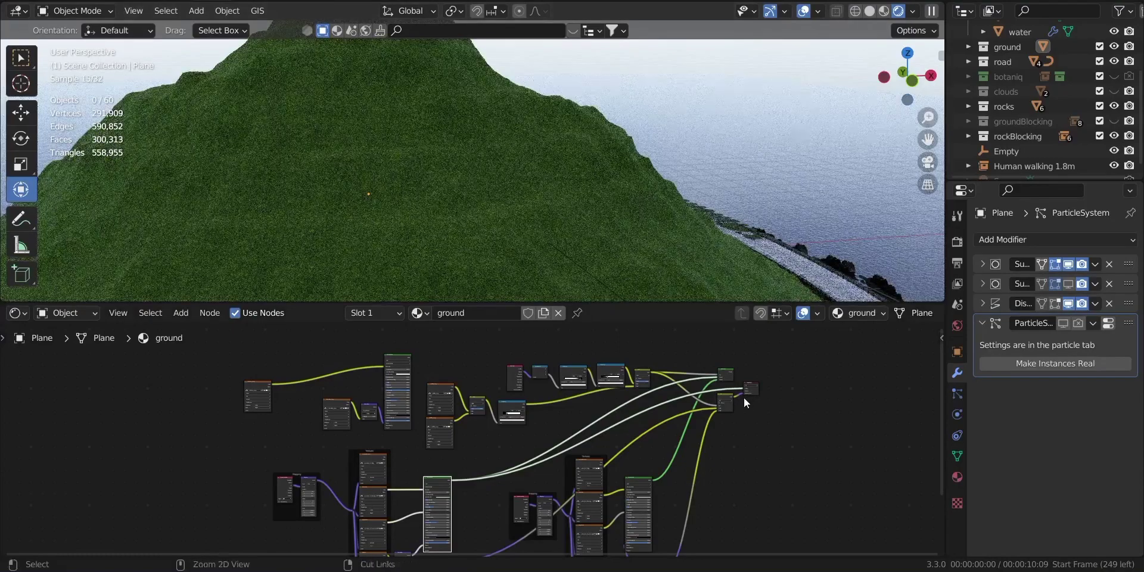
- Preview the Mix Shader that combines the rock and grass shaders and view the hill through the camera
left_click(732, 374, "ctrl+shift")
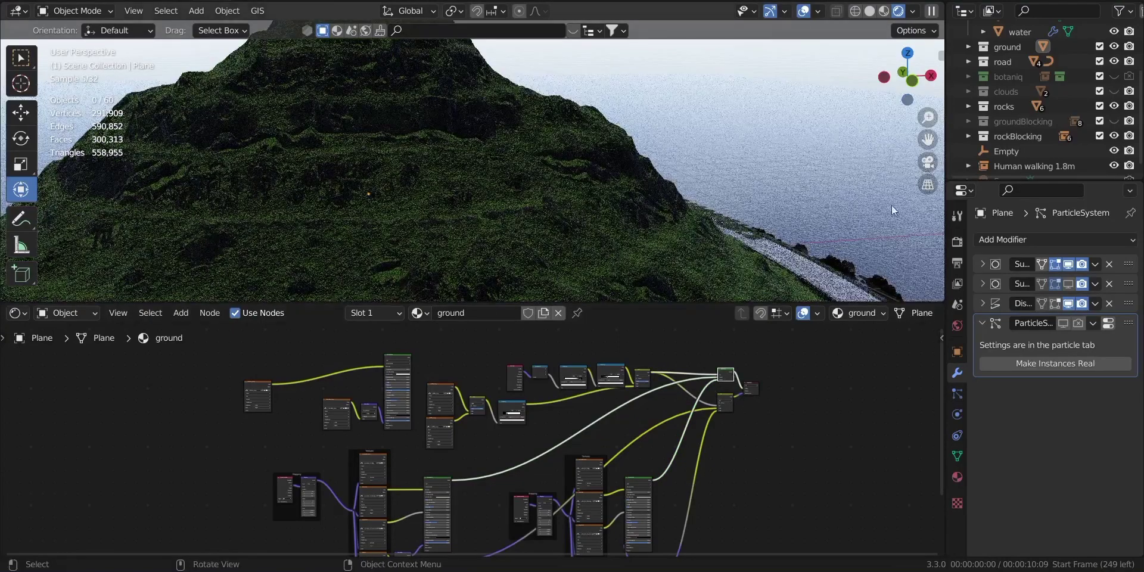
left_click(927, 164)
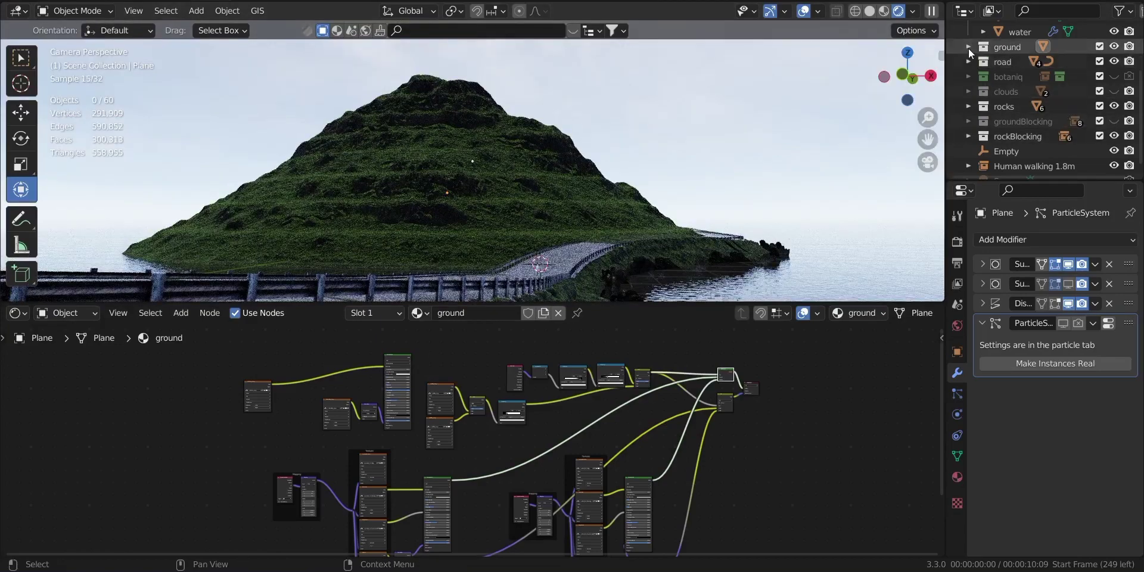
- Expand the ground collection, select its Plane to highlight the hill, and clear the selection
left_click(967, 47)
left_click(1024, 62)
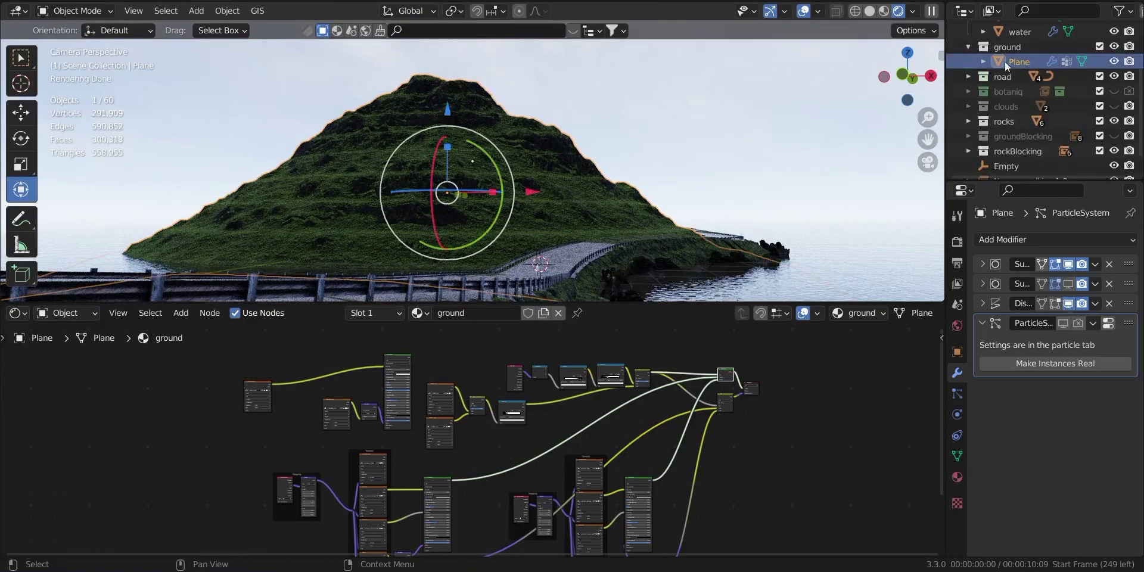
left_click(654, 126)
- Expand the groundBlocking collection, select its ground.005 instance and show the collection in the viewport
scroll(1037, 125, "down", 2)
left_click(966, 112)
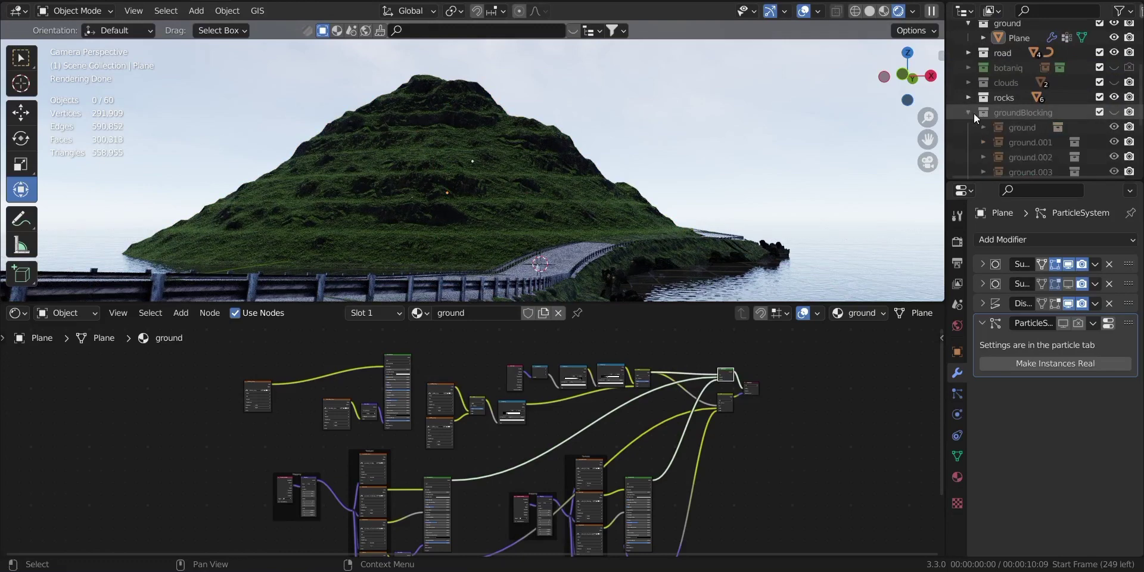
scroll(1053, 131, "down", 3)
left_click(1020, 91)
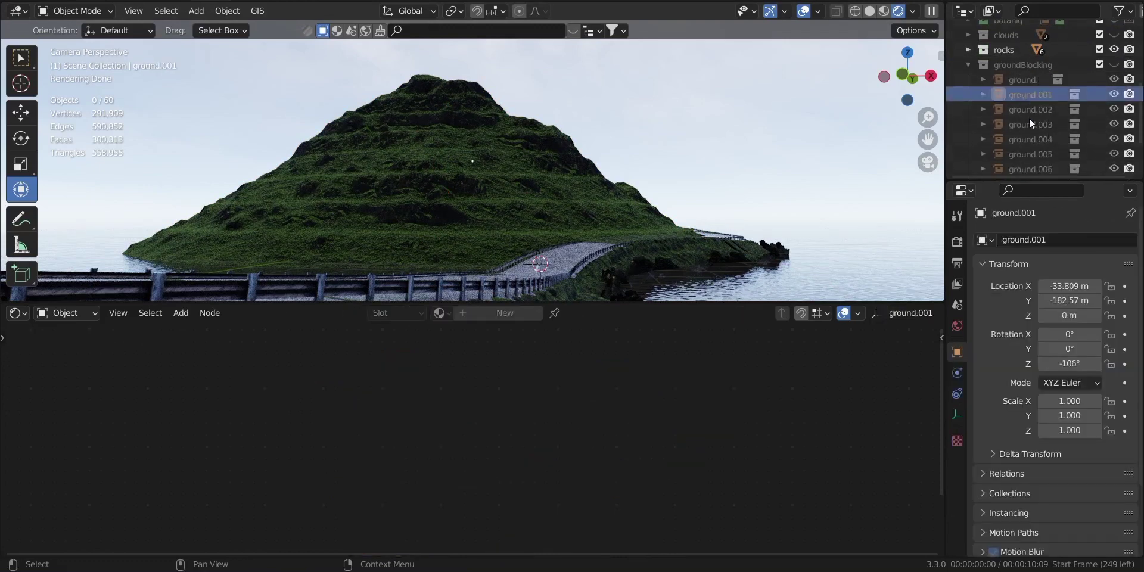
left_click(1037, 142)
left_click(1038, 152)
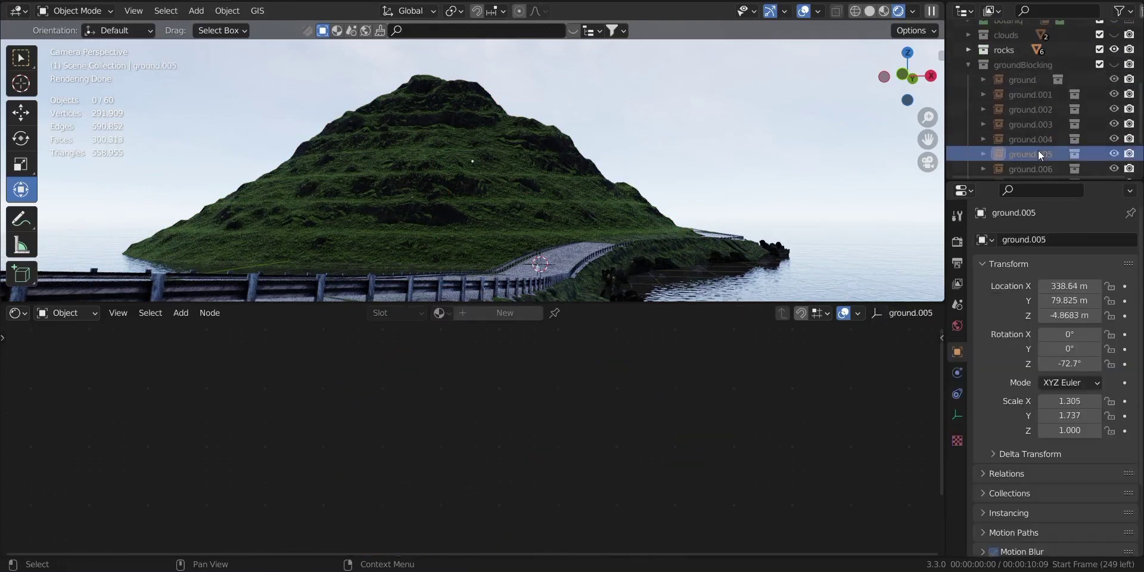
left_click(1113, 64)
scroll(637, 114, "down", 2)
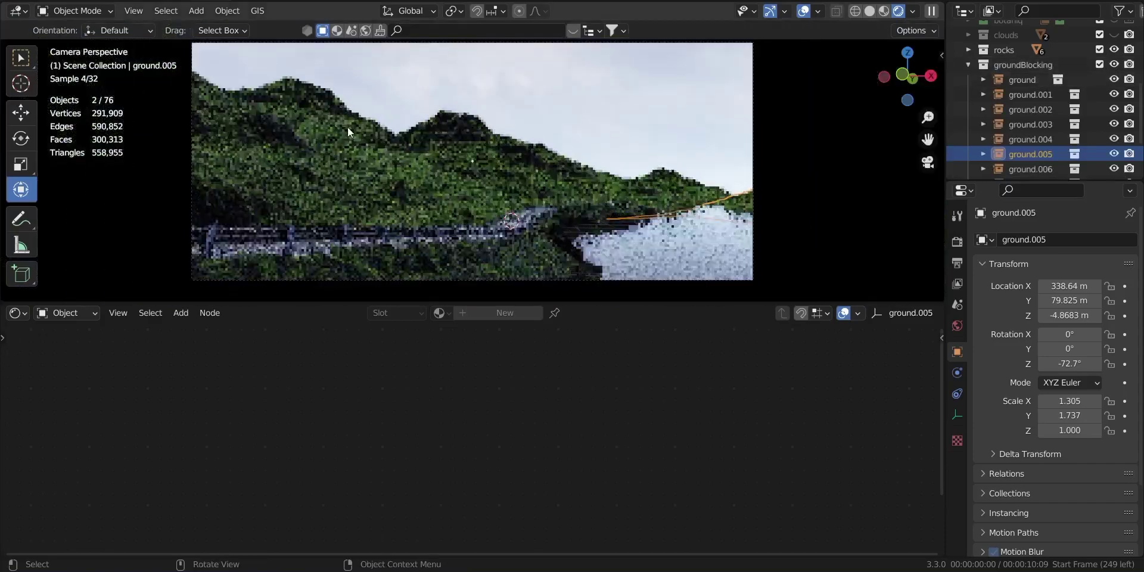
- Identify the separate hill instances ground, ground.001 and ground.006 in the camera view, leaving each in place
left_click(294, 102)
key("g")
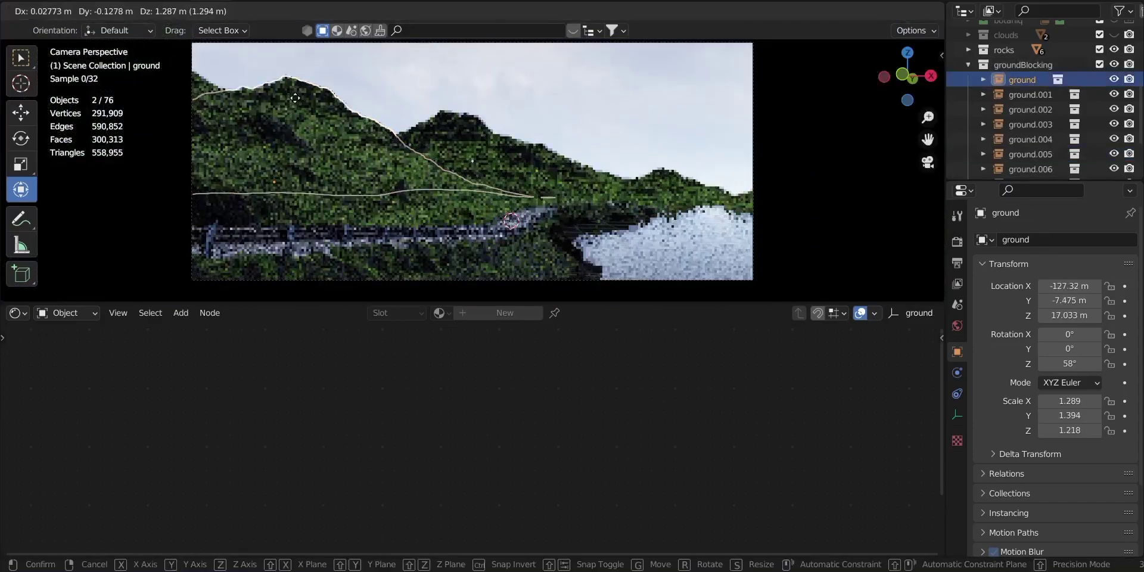
key("Escape")
left_click(234, 109)
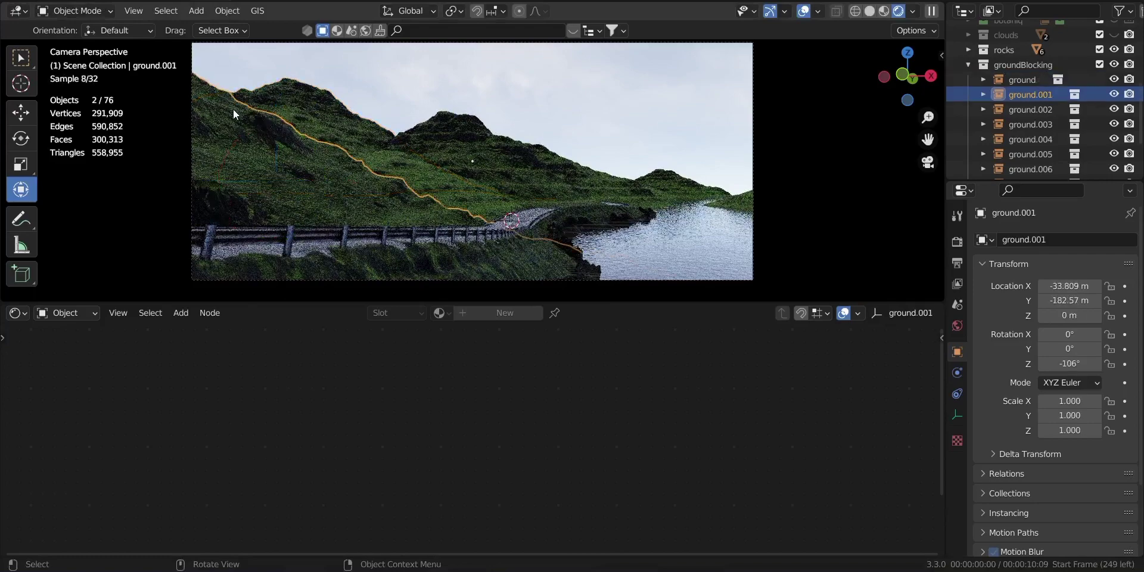
key("g")
key("Escape")
left_click(673, 183)
key("g")
key("Escape")
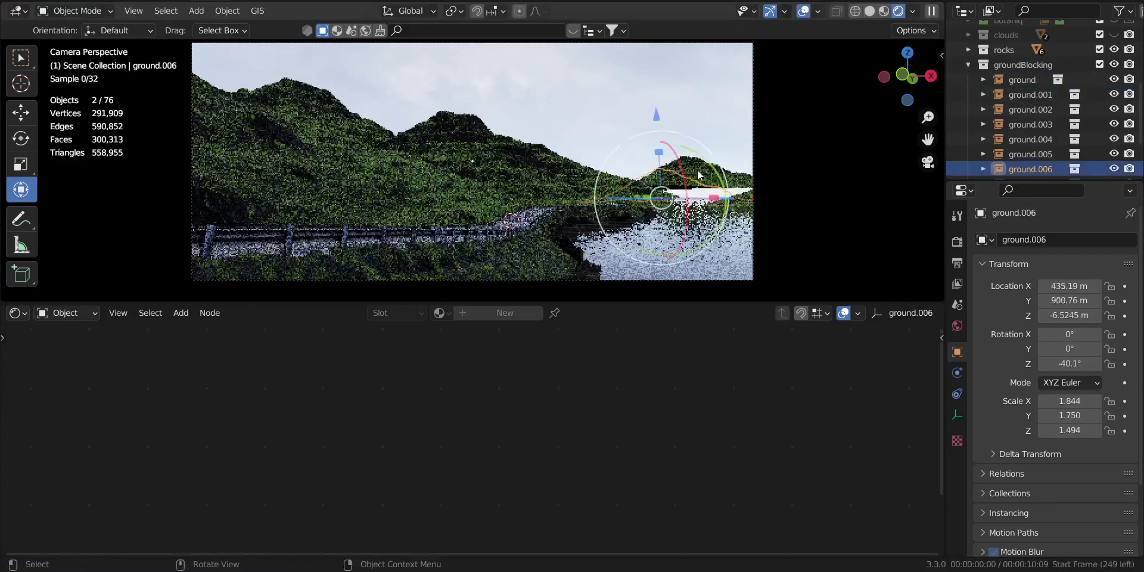
left_click(674, 123)
- Collapse the groundBlocking collection and hide it in the viewport
scroll(670, 140, "up", 2)
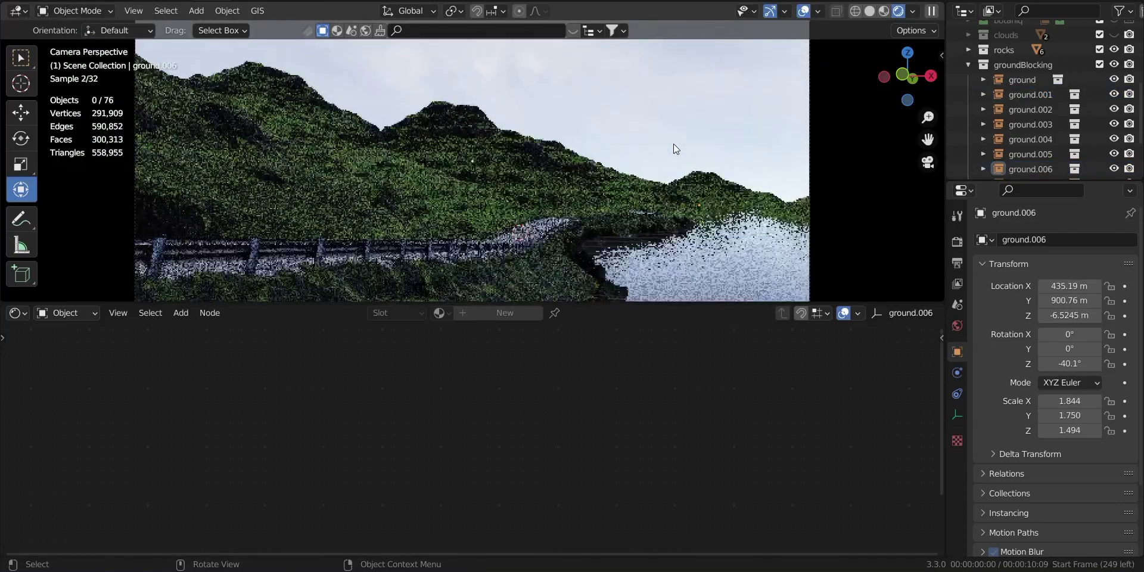
scroll(674, 144, "down", 1)
left_click(968, 66)
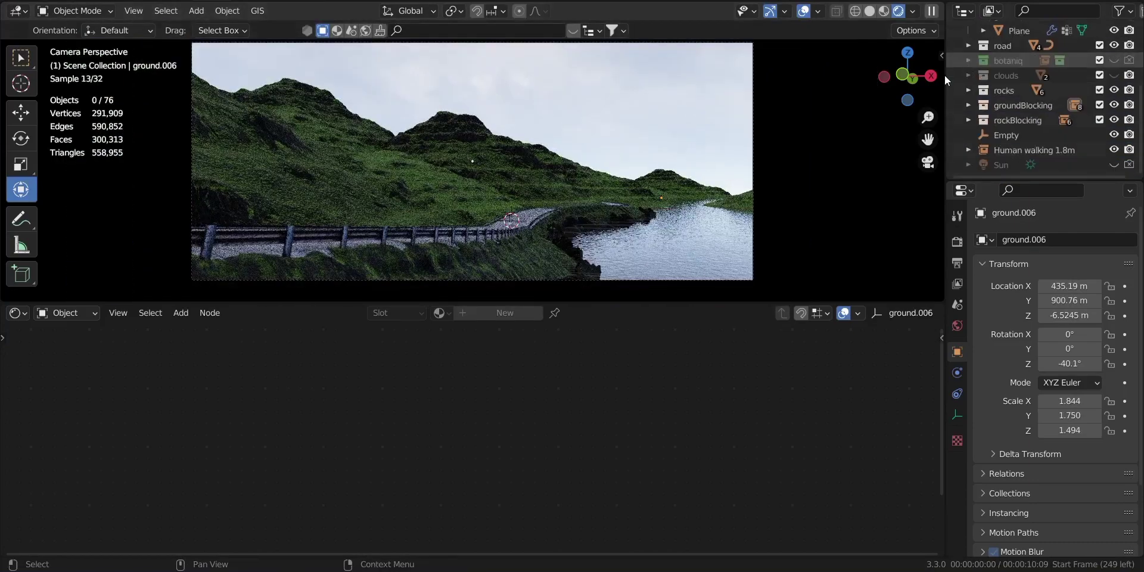
scroll(449, 156, "down", 1)
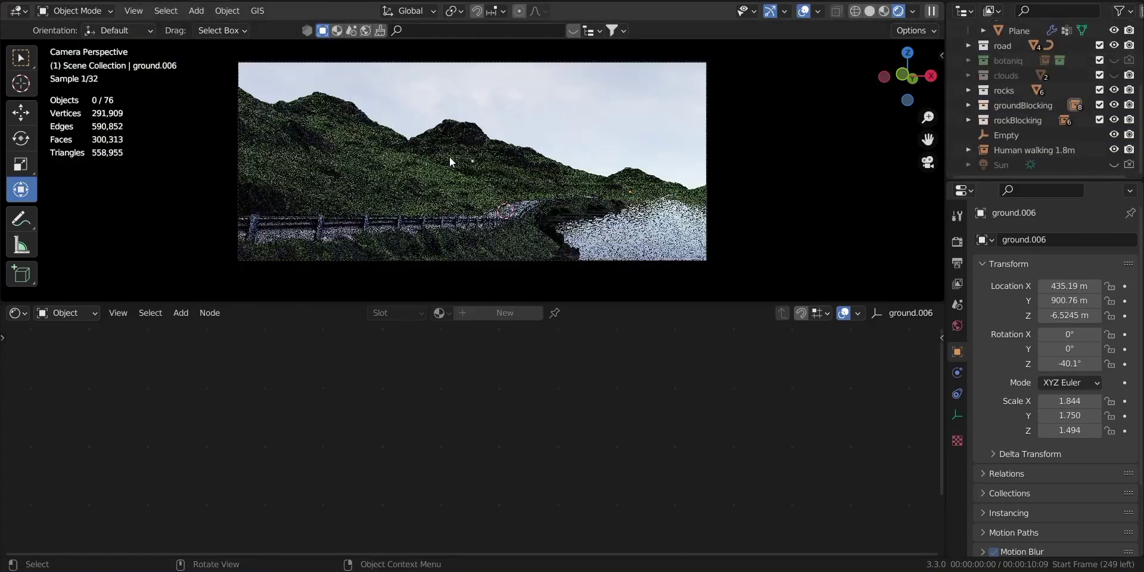
left_click(1115, 105)
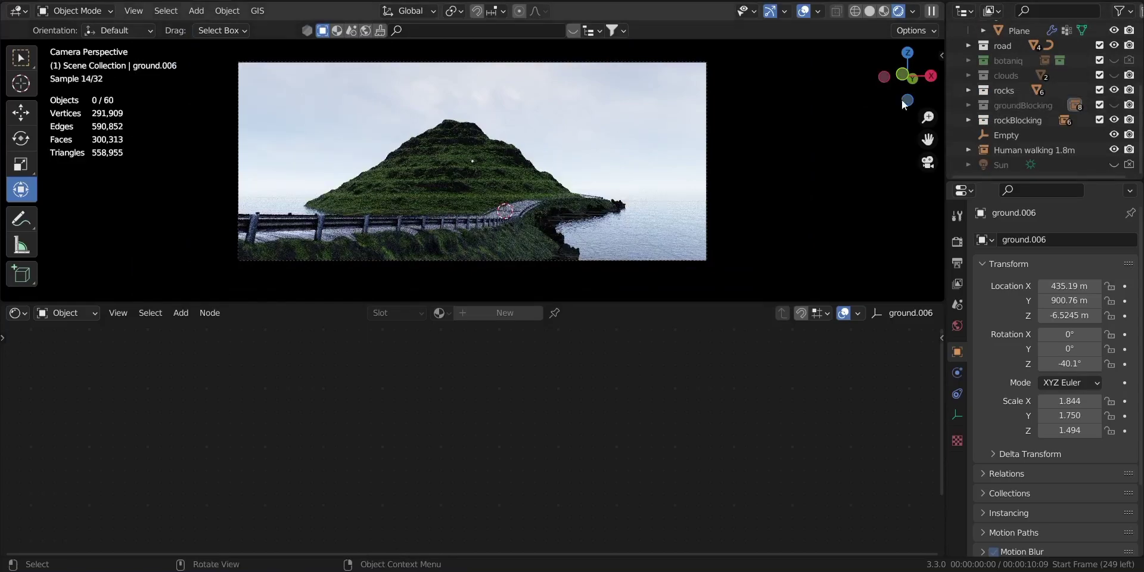
- Leave the camera view, select the hill and hide the ground collection in the viewport
left_click_drag(913, 80, 932, 99)
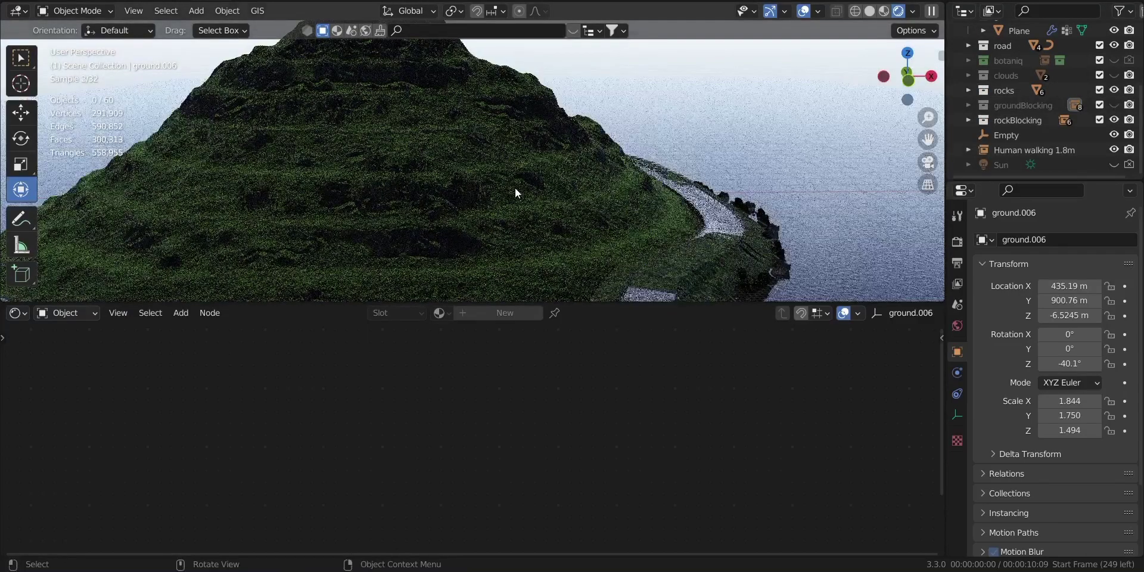
left_click(514, 188)
scroll(960, 41, "up", 3)
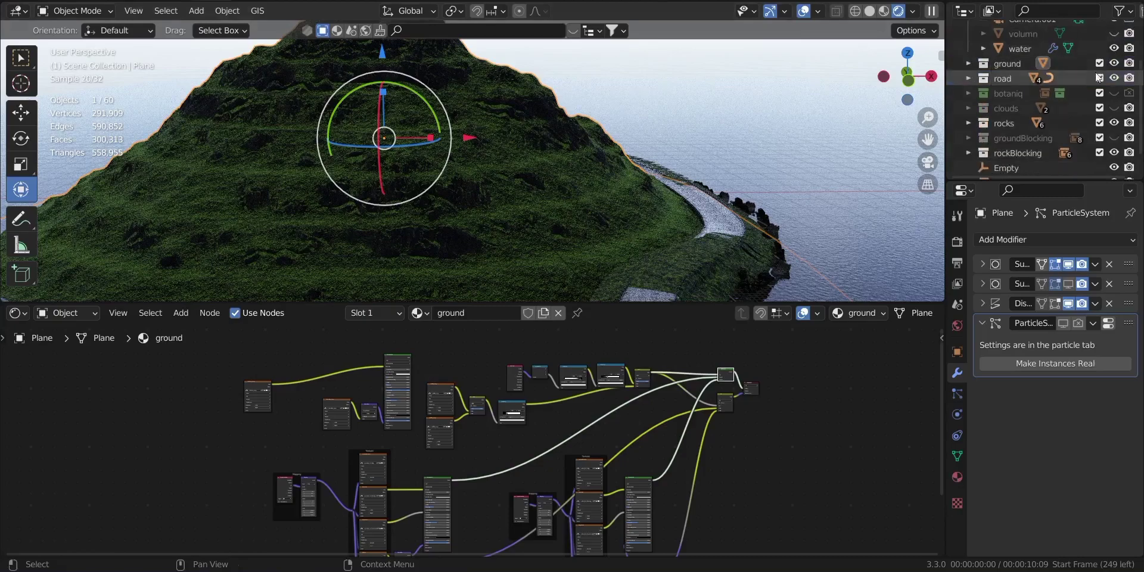
left_click(1114, 63)
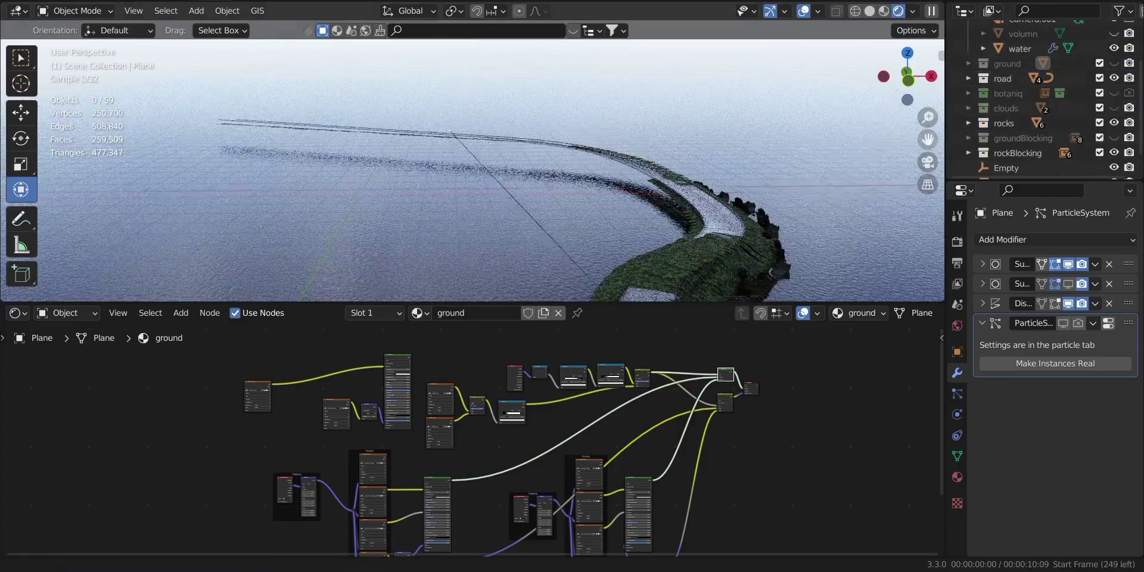
- Select the steel guardrail along the road and collapse its Curve and second Array modifiers
middle_click_drag(502, 190, 501, 124, "shift")
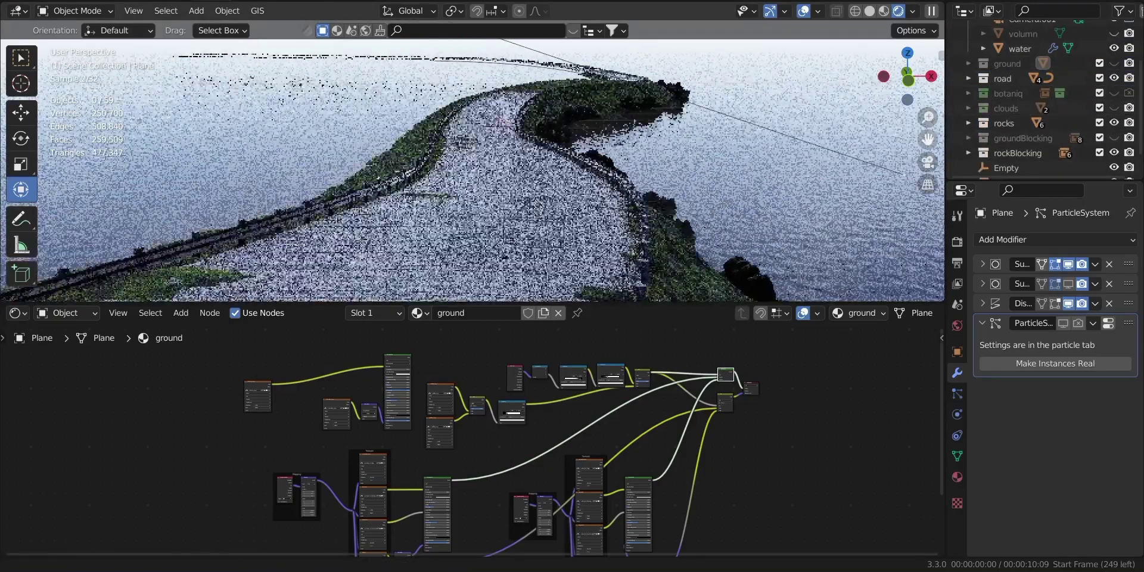
scroll(459, 205, "up", 4)
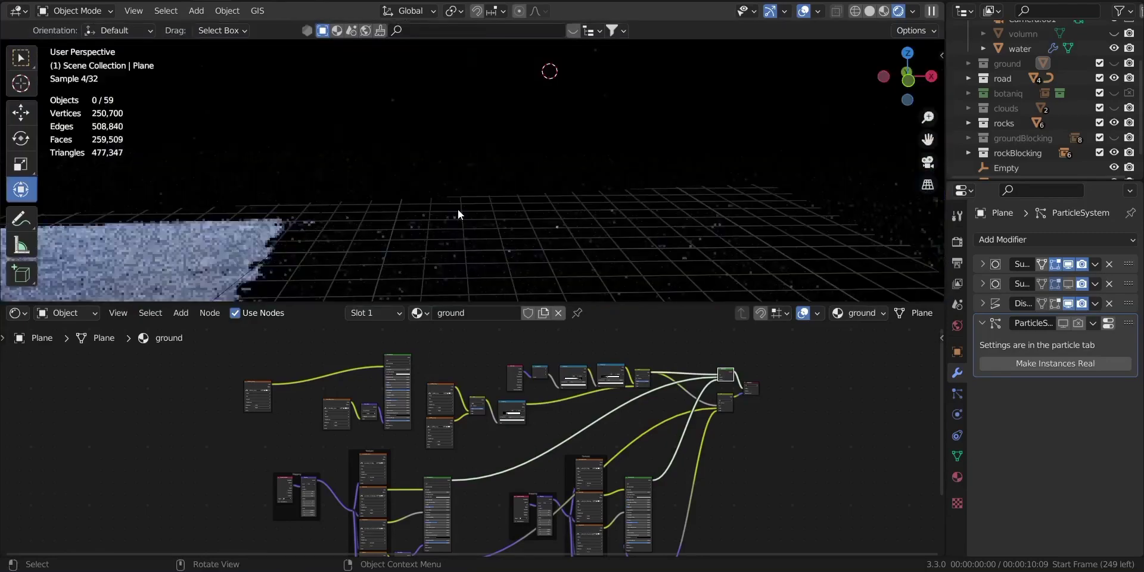
scroll(458, 209, "down", 4)
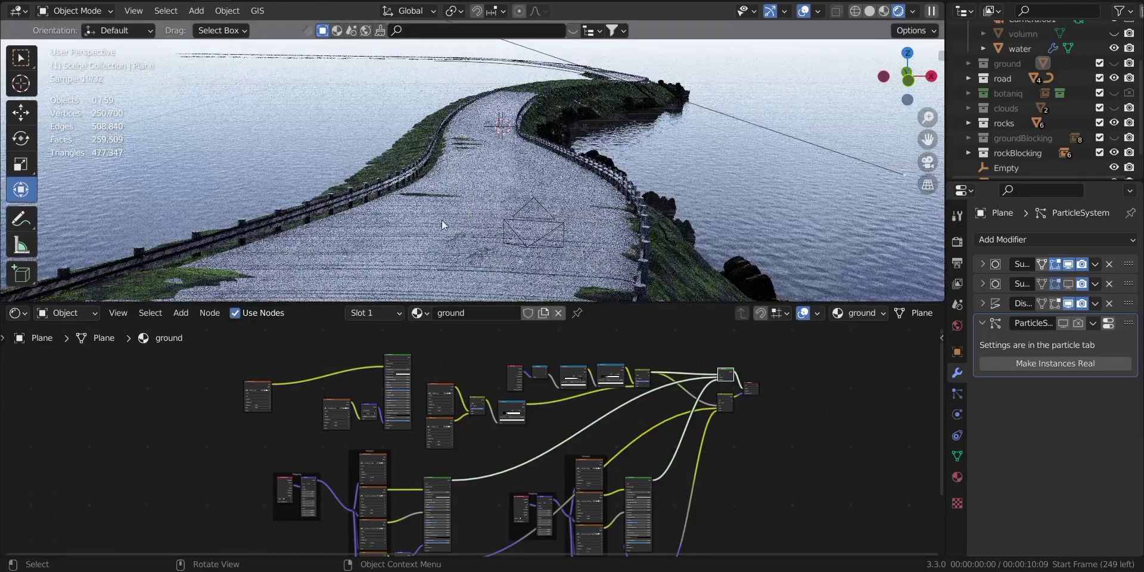
left_click(353, 195)
left_click(353, 194)
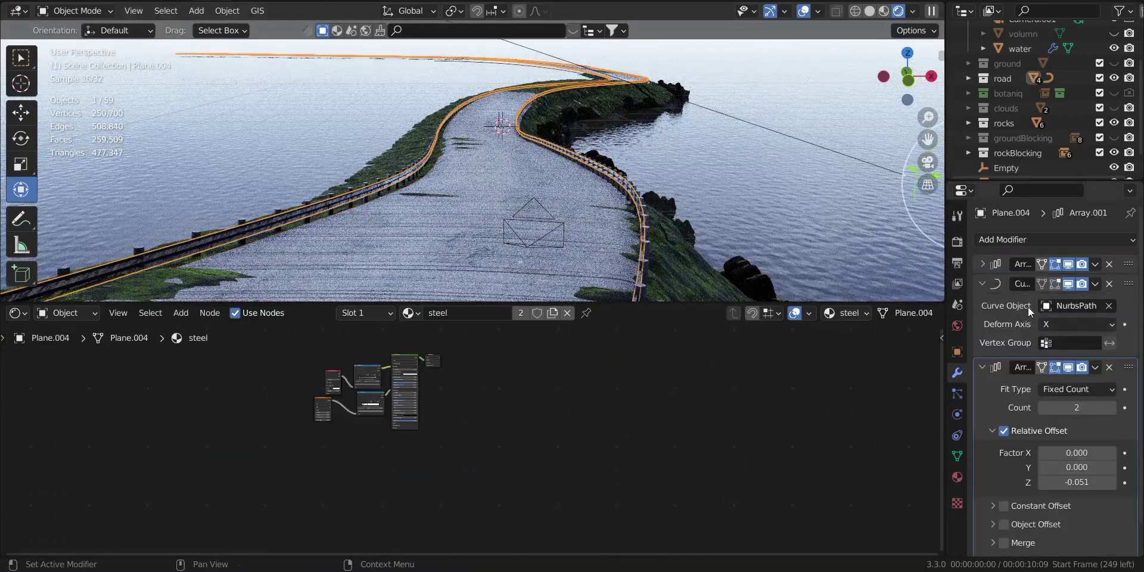
left_click(985, 281)
left_click(987, 295)
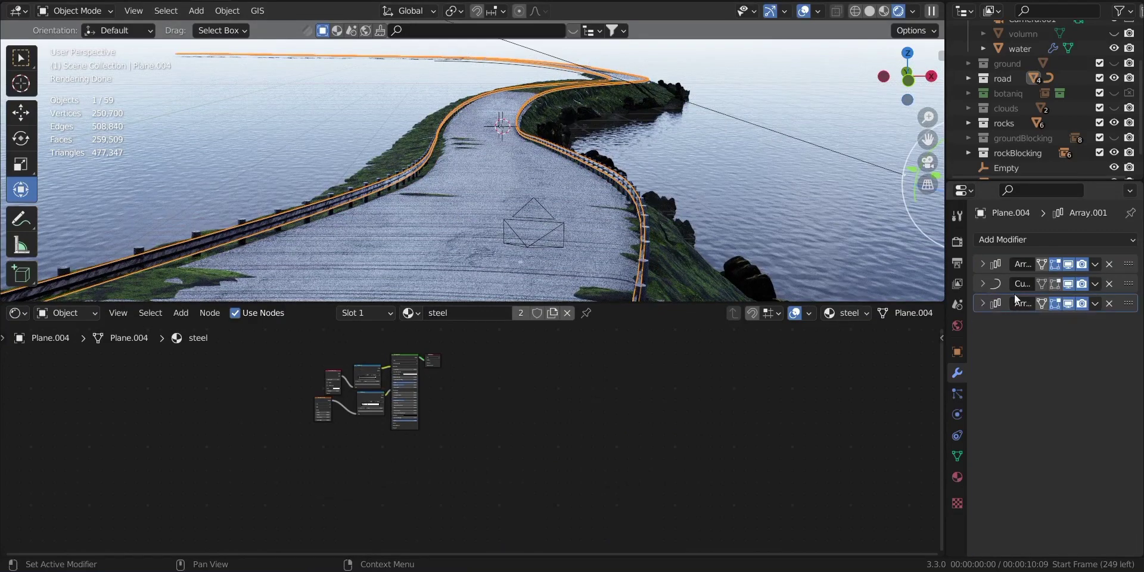
- Turn off the viewport display of the guardrail's Curve modifier, examine the undeformed rail, and turn it back on
left_click(1070, 285)
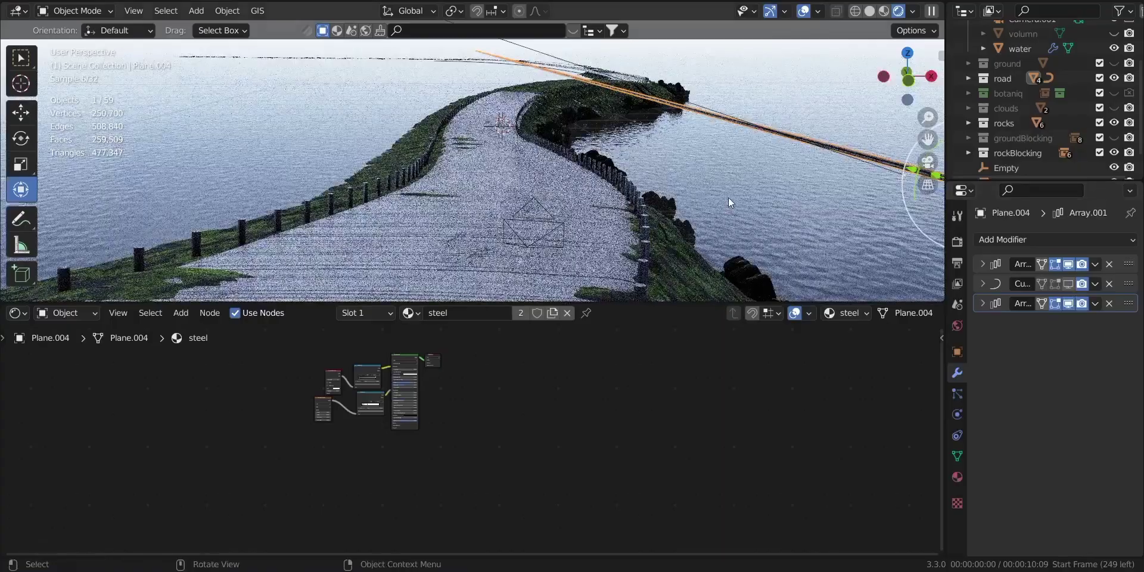
scroll(732, 185, "up", 2)
scroll(731, 184, "up", 1)
left_click(1068, 284)
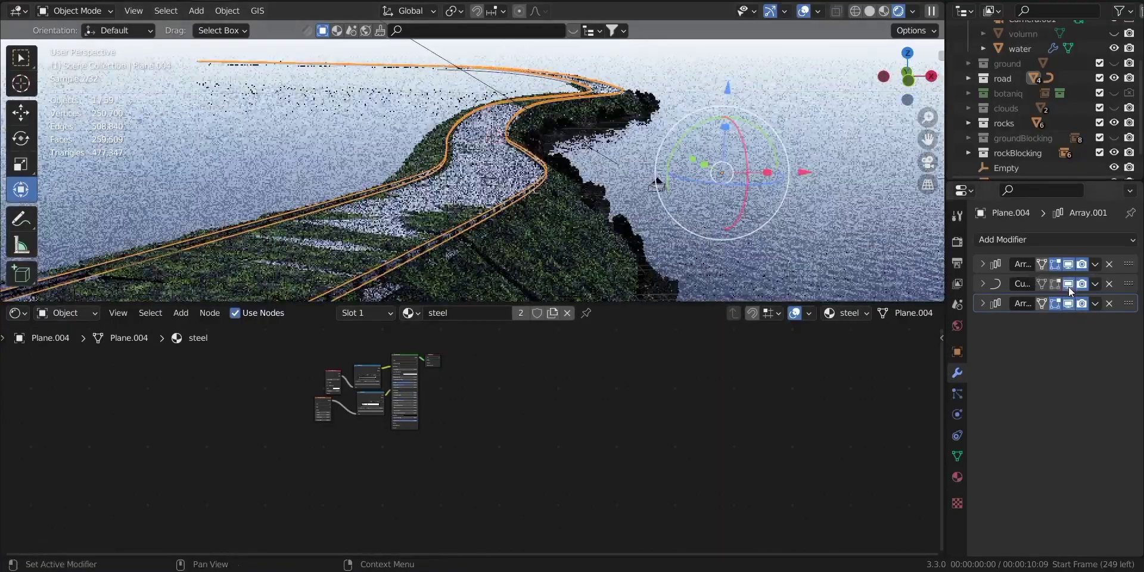
- Toggle the first Array modifier's viewport display off and on, and turn off the second Array's display to examine the single rail
left_click(1067, 264)
left_click(1068, 264)
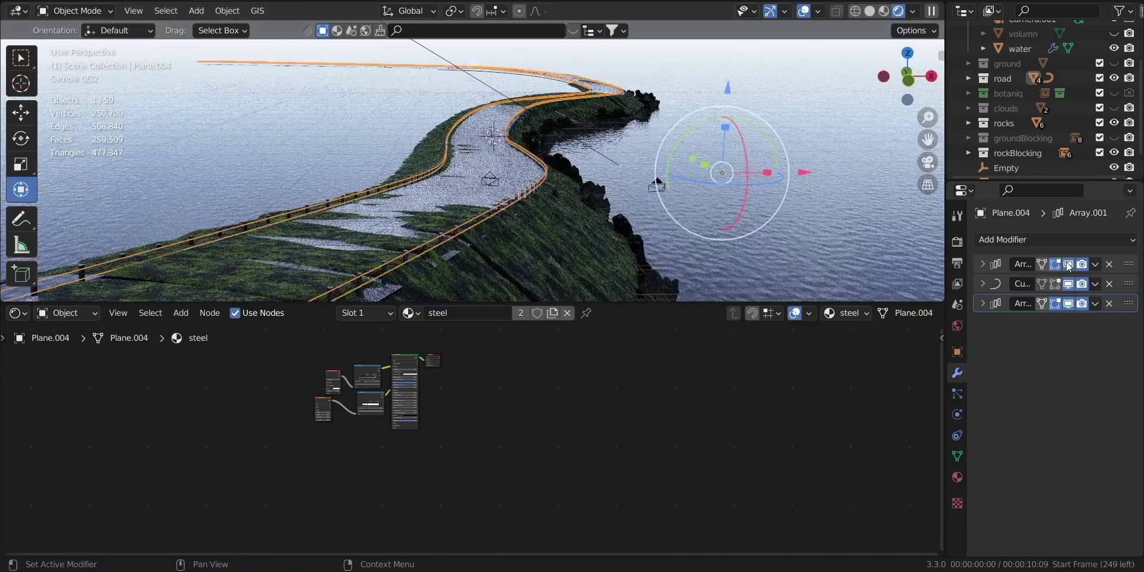
left_click(1068, 305)
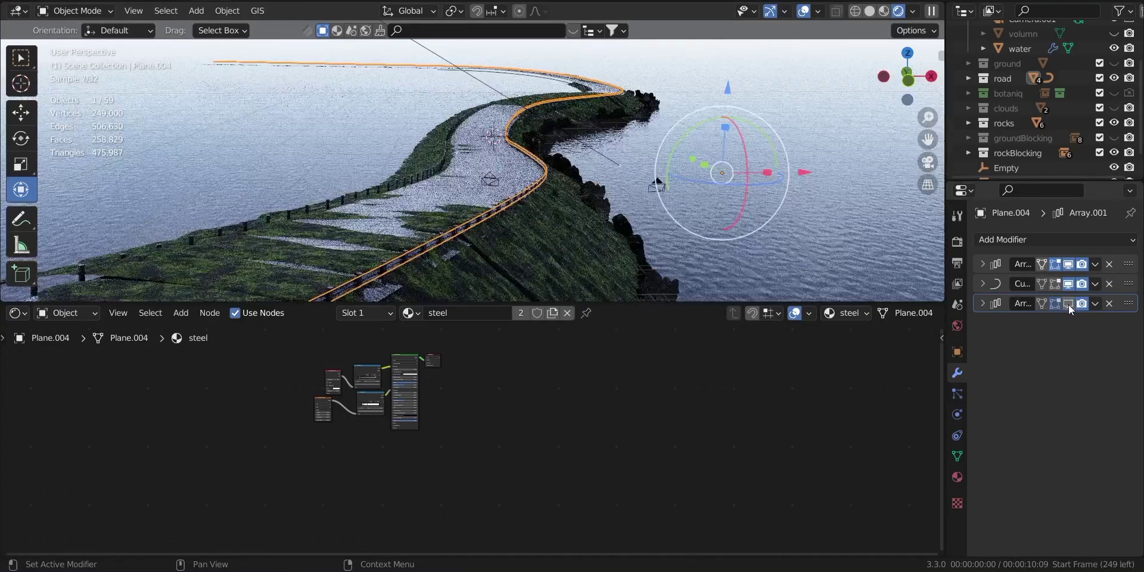
scroll(500, 232, "down", 5)
scroll(504, 230, "up", 5)
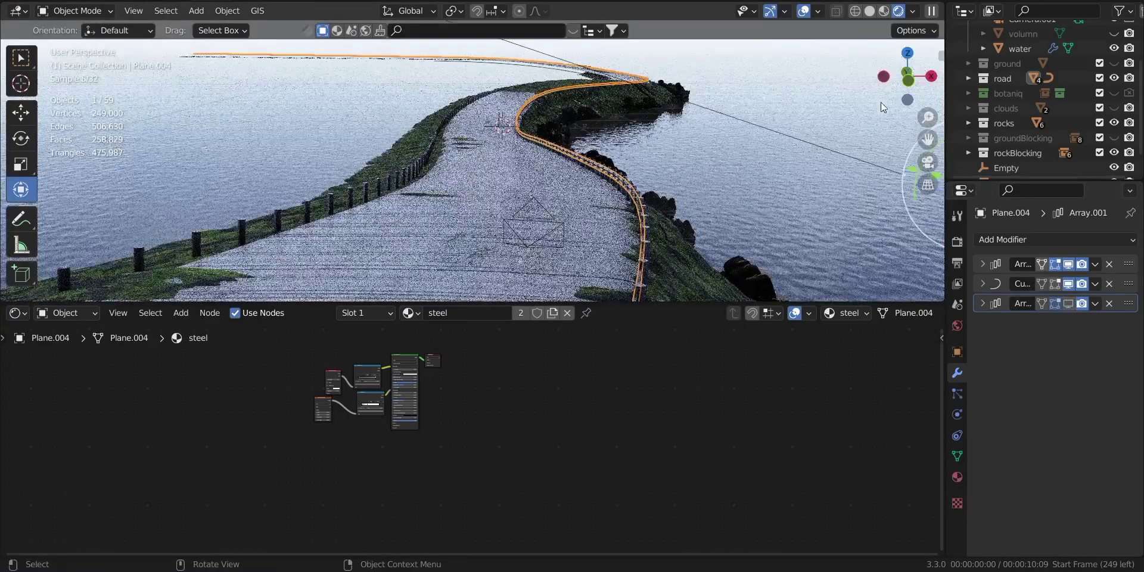
- Examine the guardrail from road level and turn its second Array modifier's viewport display back on
left_click_drag(881, 102, 909, 89)
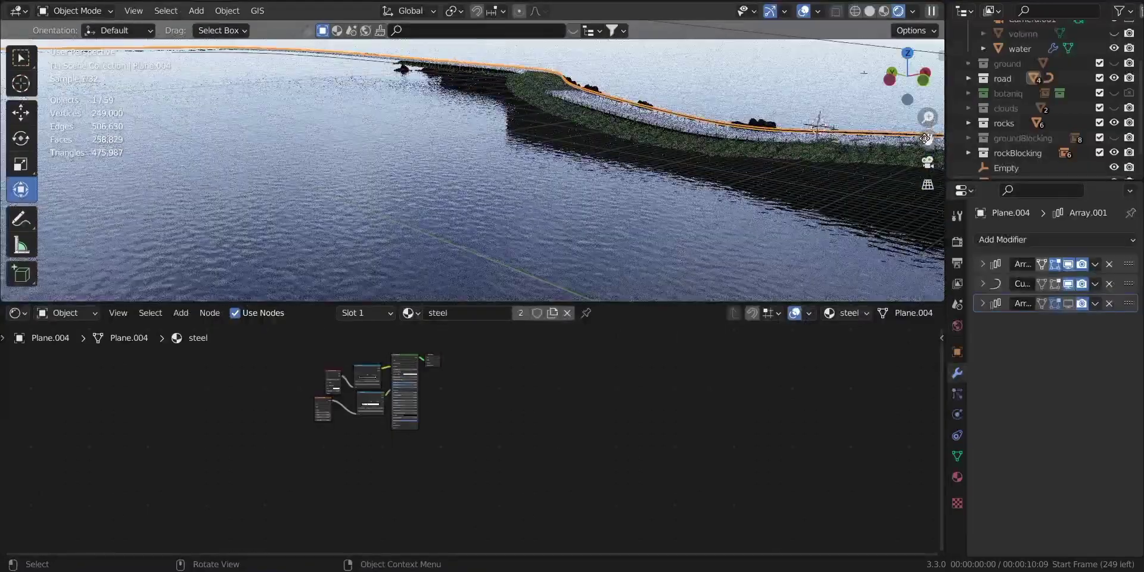
left_click_drag(928, 139, 656, 173)
scroll(808, 172, "up", 6)
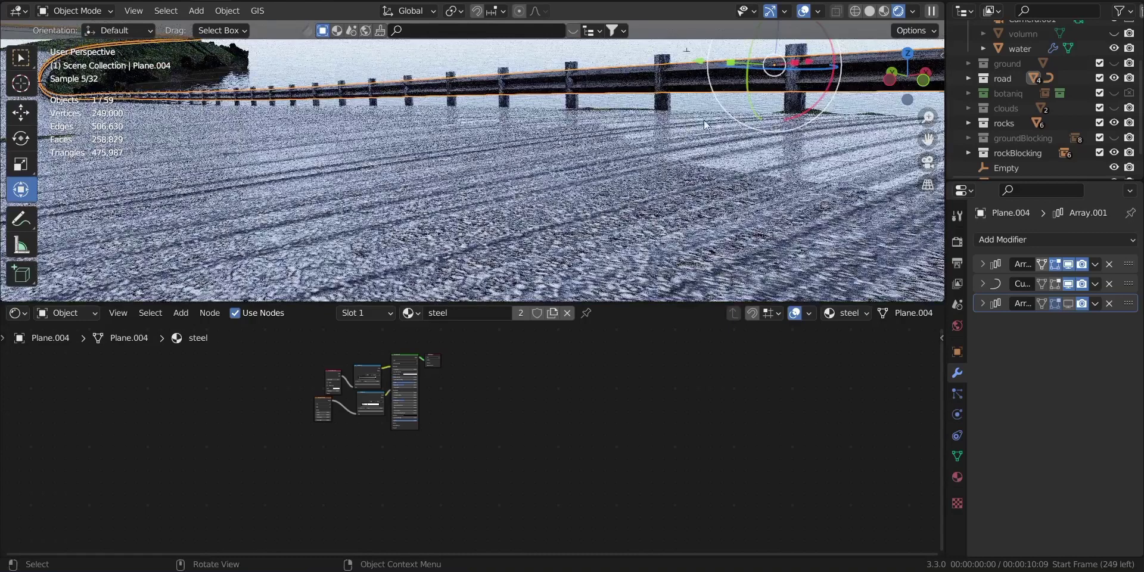
scroll(442, 390, "up", 3)
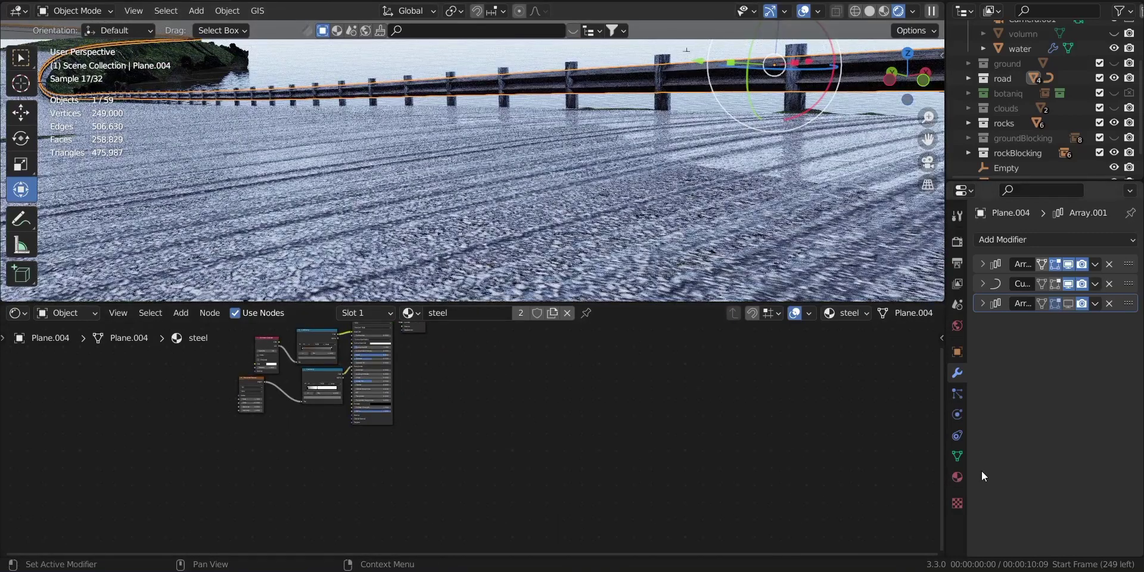
left_click_drag(942, 467, 941, 412)
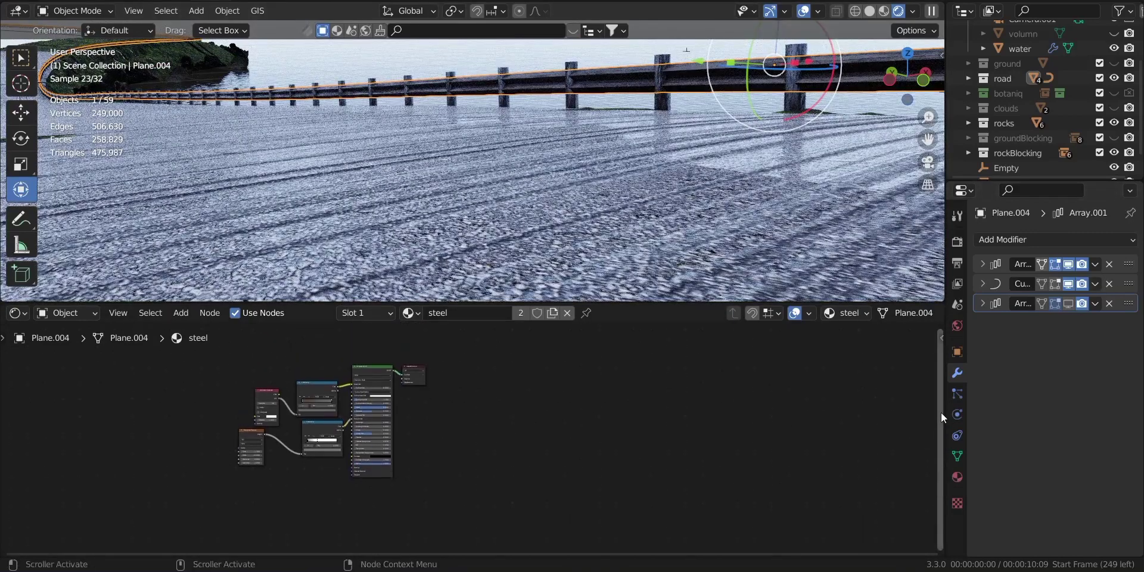
left_click(1068, 303)
- Return to the camera view and examine the guardrail and its steel material nodes up close
left_click_drag(894, 63, 848, 68)
left_click(927, 161)
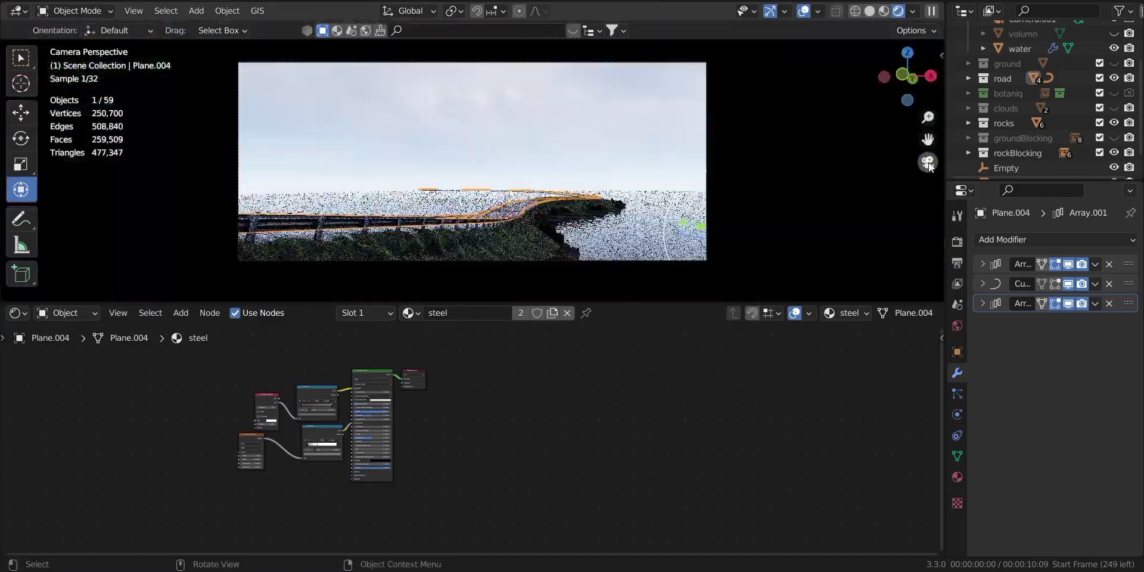
scroll(578, 202, "up", 5)
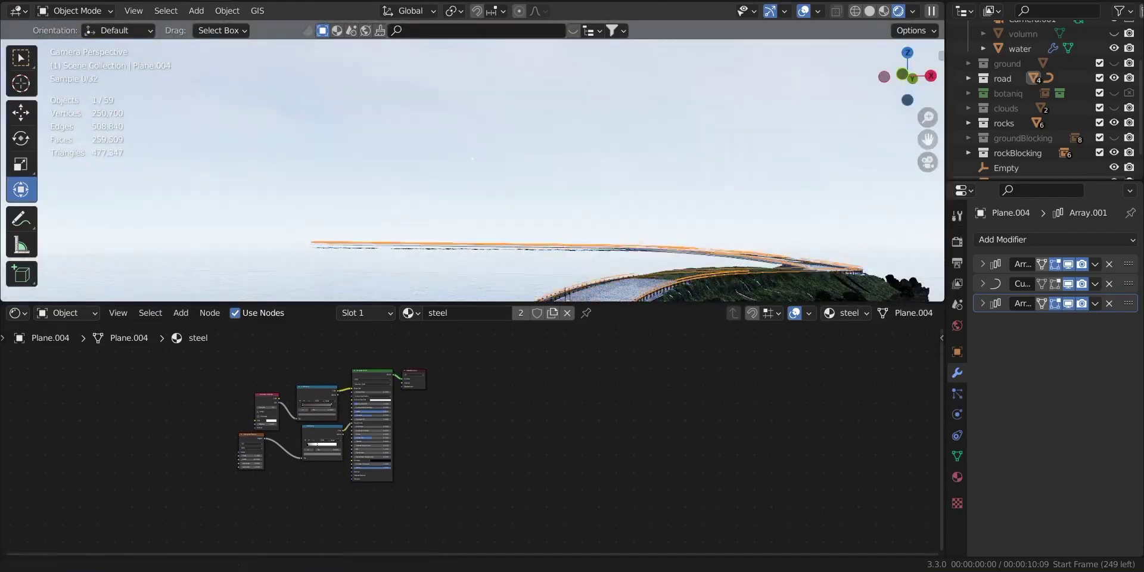
middle_click_drag(530, 298, 592, 224, "shift")
scroll(592, 224, "up", 4)
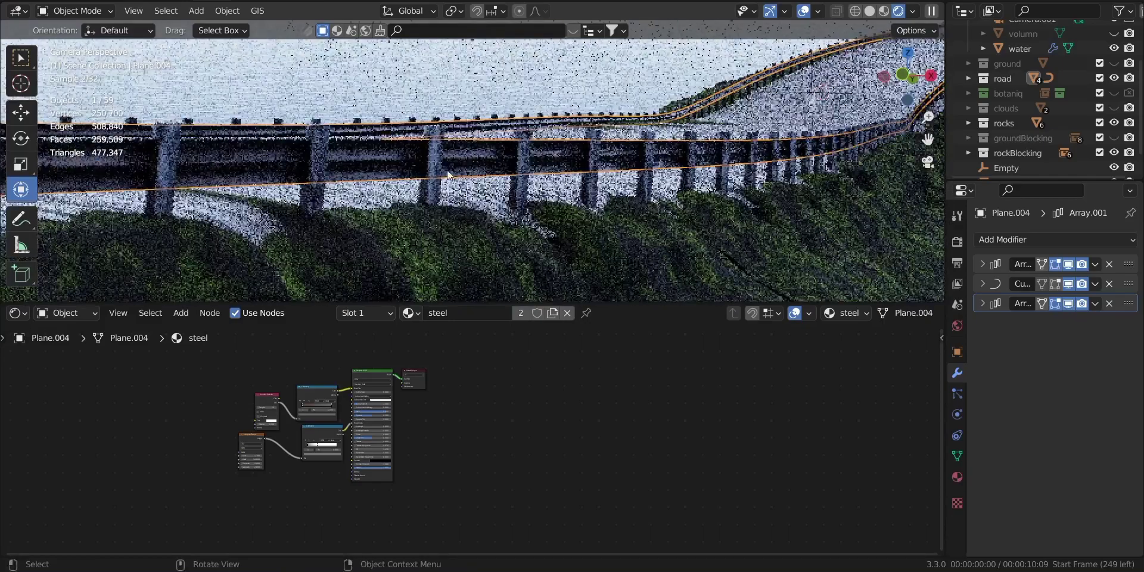
middle_click_drag(447, 169, 465, 163)
scroll(409, 390, "up", 3)
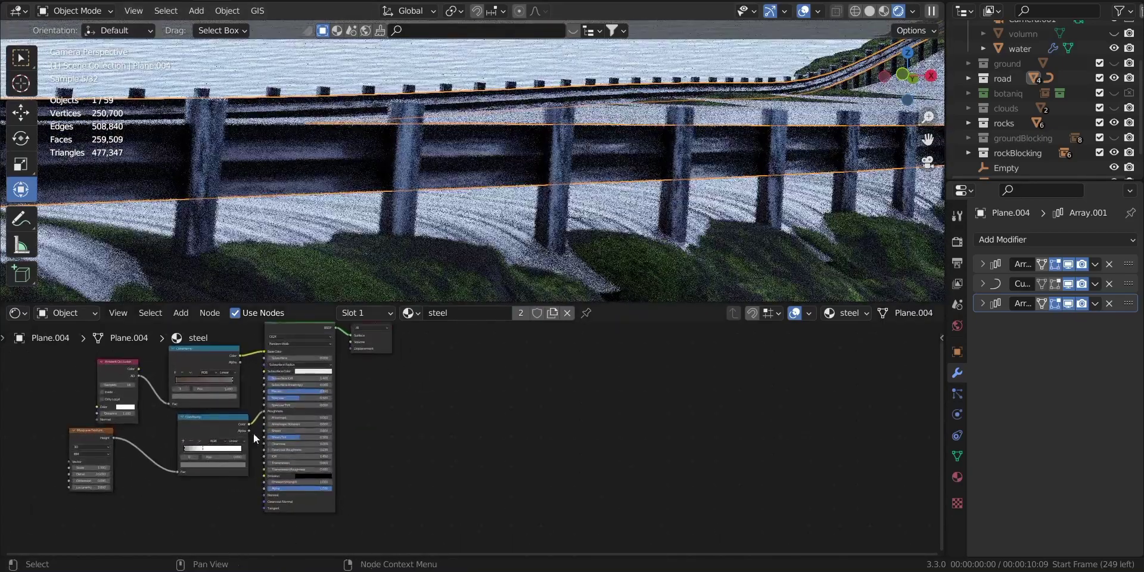
- Preview the steel material's roughness ColorRamp on the guardrail, try a different Musgrave Texture scale, and undo that change
left_click(220, 427)
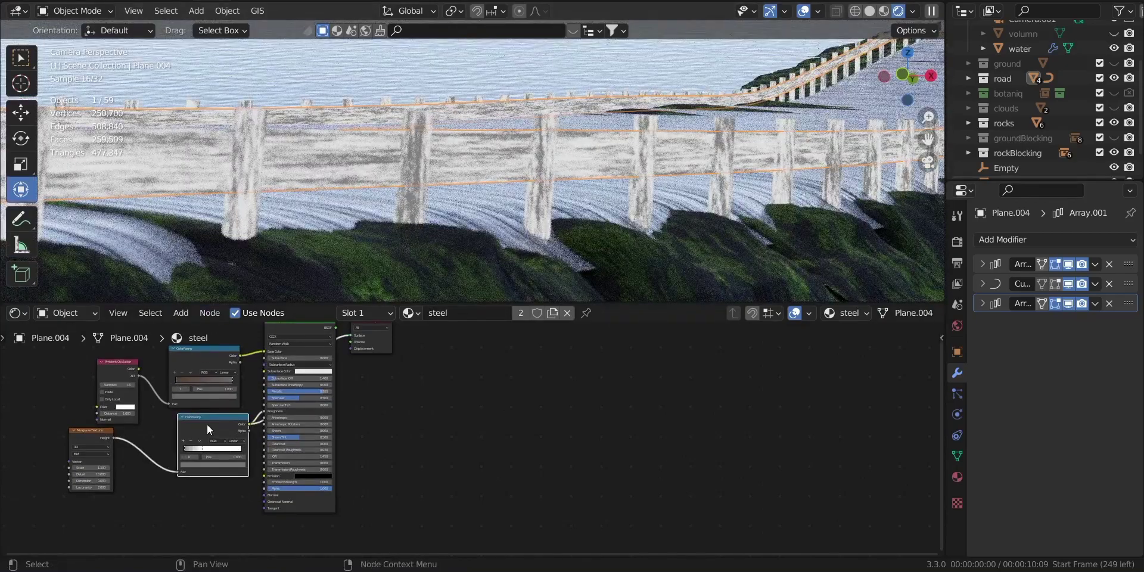
left_click_drag(89, 468, 102, 468)
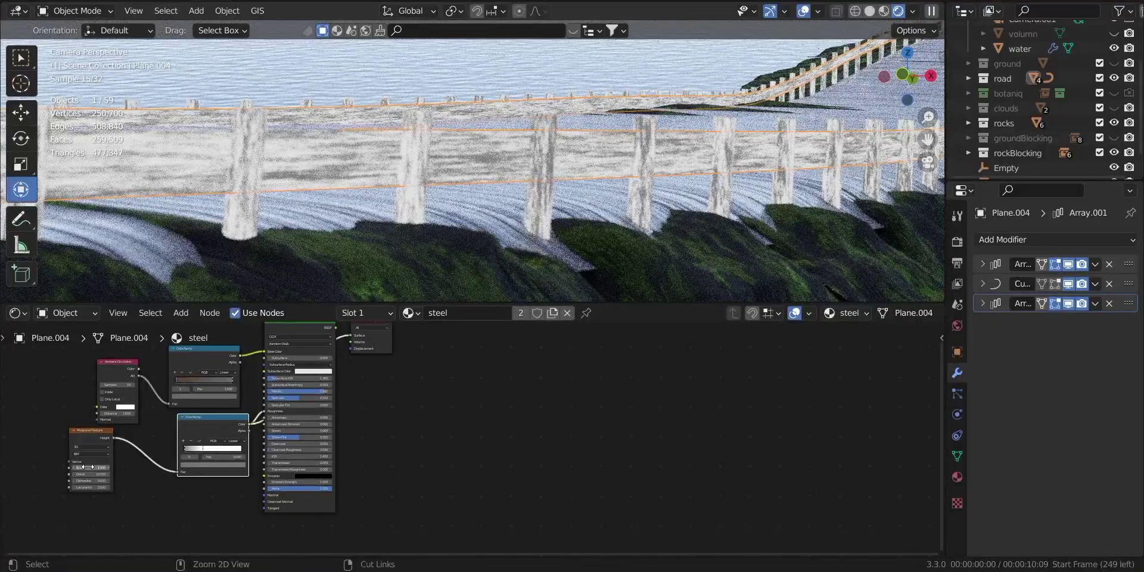
key("ctrl+z")
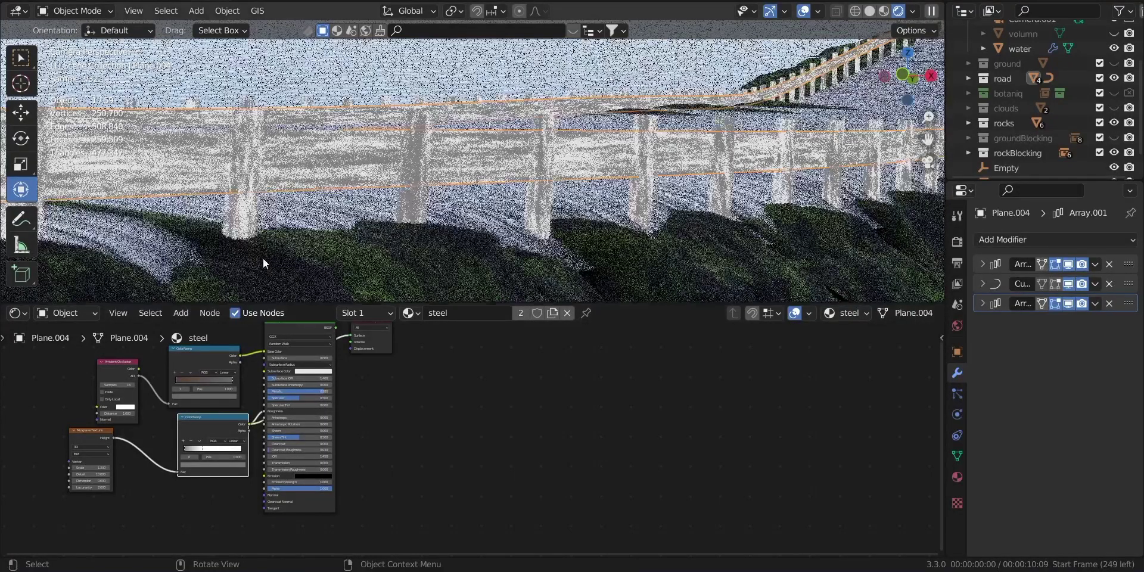
- Preview the steel material's base colour ColorRamp on the guardrail and reconnect the Principled BSDF to the material output
left_click(206, 359)
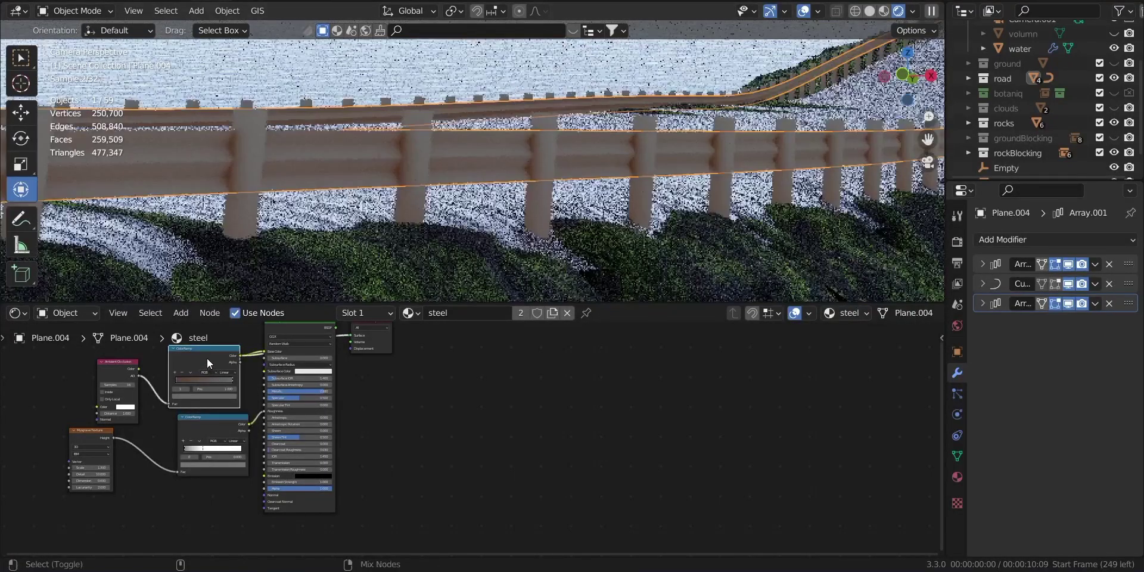
scroll(452, 140, "up", 3)
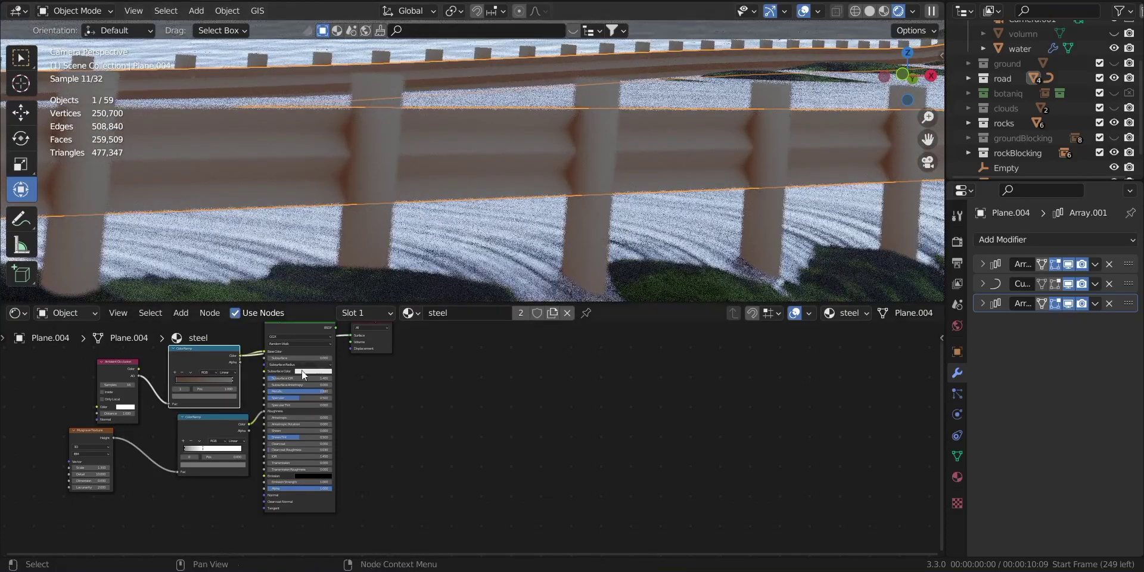
scroll(314, 344, "up", 3)
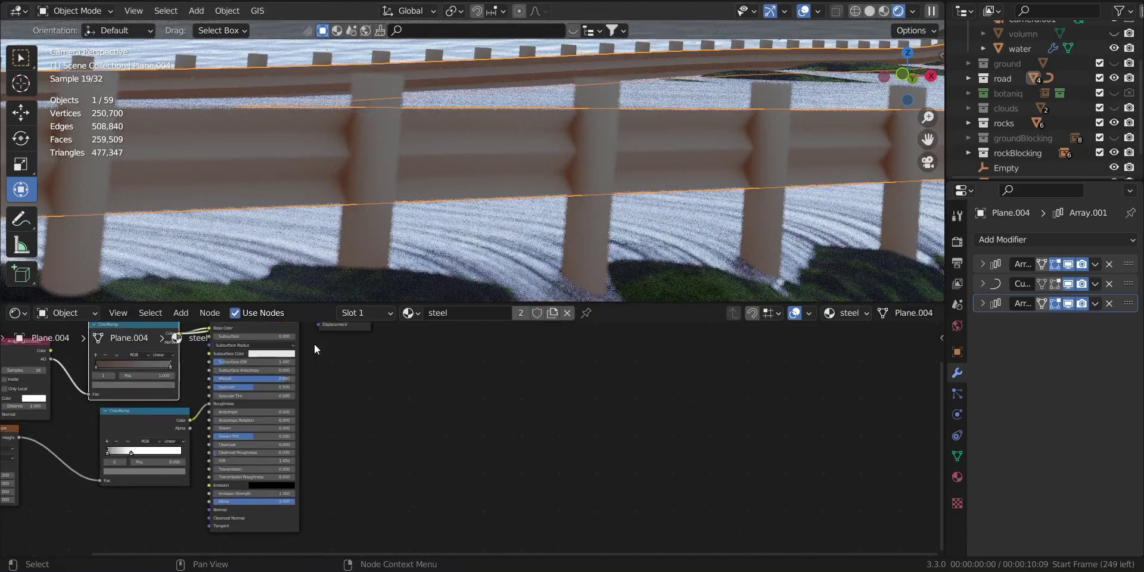
scroll(314, 345, "down", 3)
left_click(298, 324, "ctrl+shift")
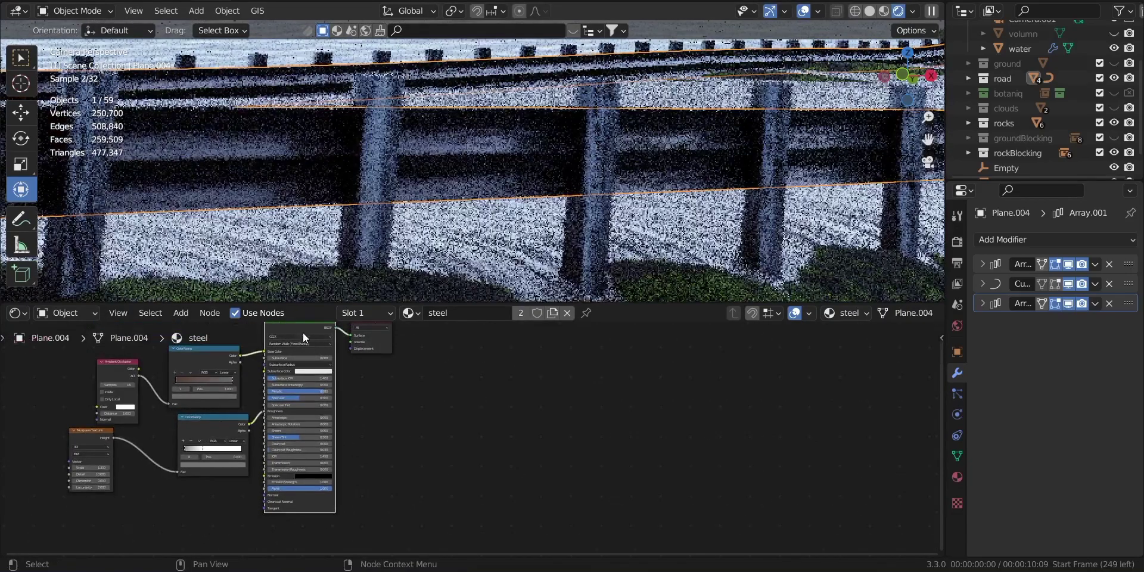
- Set the steel material's Metallic to 0.727 and Specular to 0.362 in the Principled BSDF
scroll(408, 173, "up", 2)
scroll(262, 372, "up", 3)
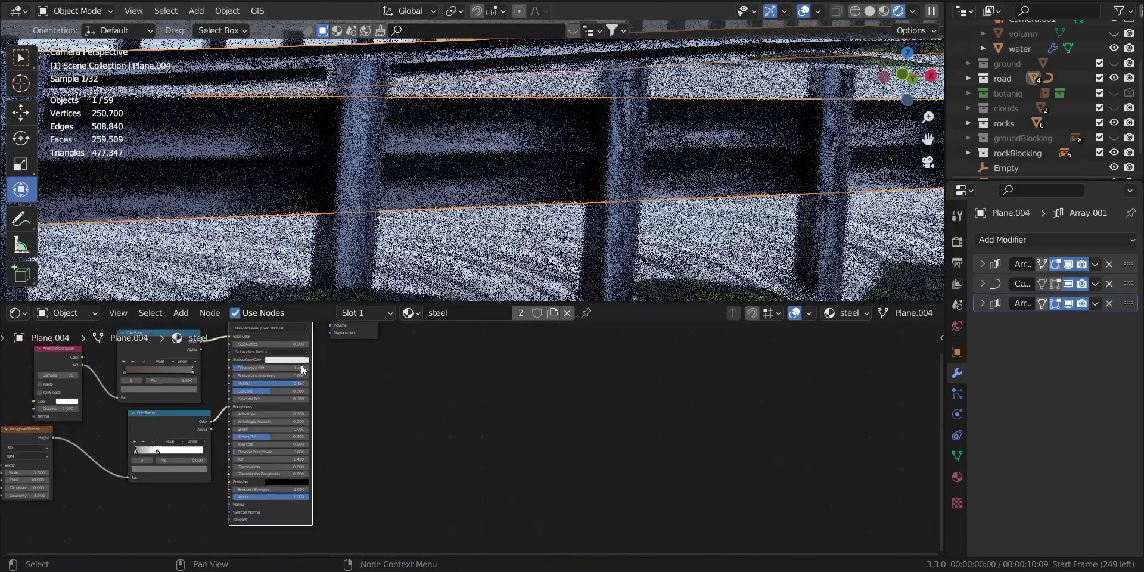
left_click_drag(264, 376, 256, 375)
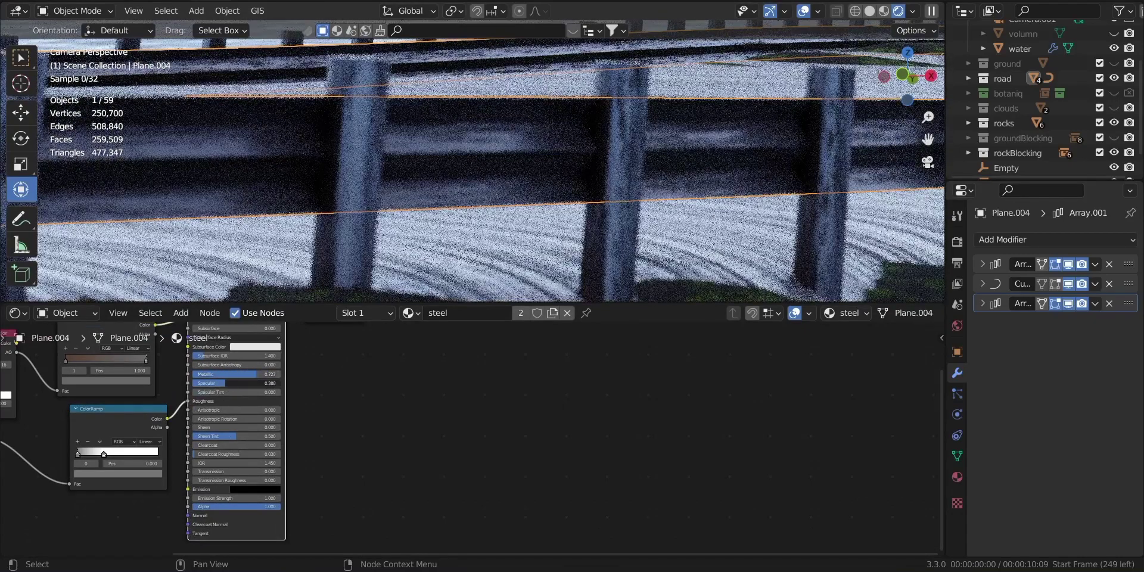
left_click_drag(226, 383, 224, 383)
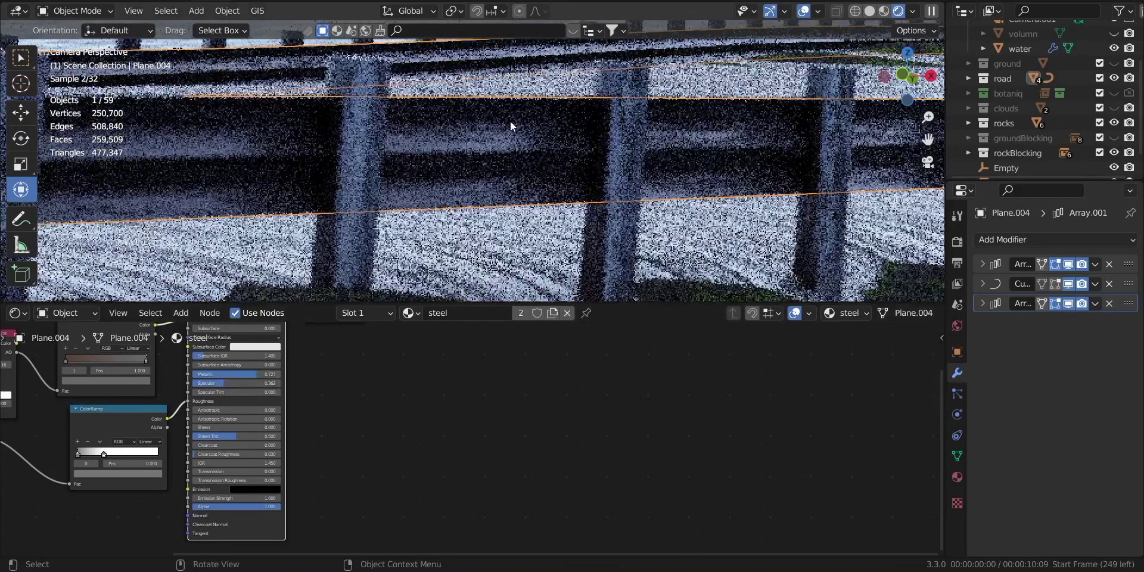
- Select the guardrail's cylindrical posts and inspect their Bevel modifier
scroll(512, 122, "down", 7)
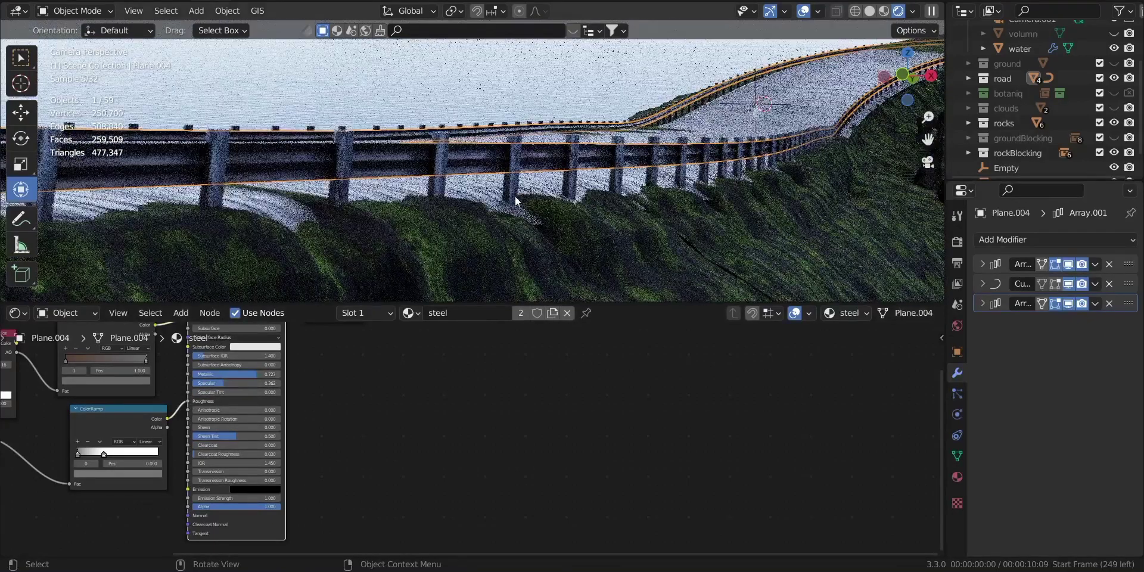
left_click(514, 191)
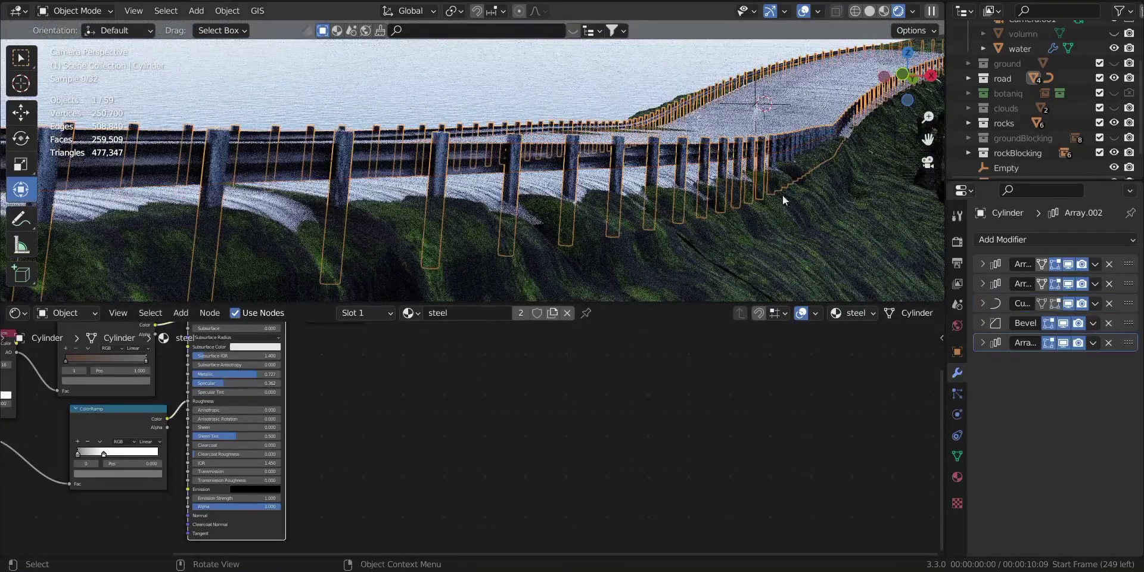
left_click(981, 323)
left_click(1064, 322)
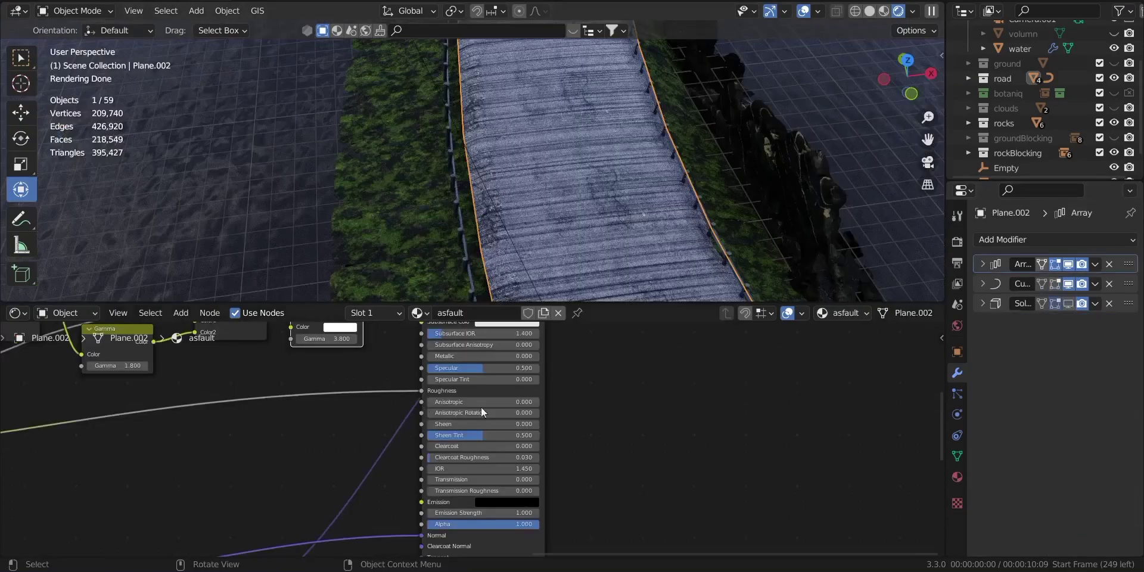
- Split the asfault material's node editor area in two and make the new area an Image Editor
scroll(481, 406, "down", 5)
scroll(256, 399, "down", 1)
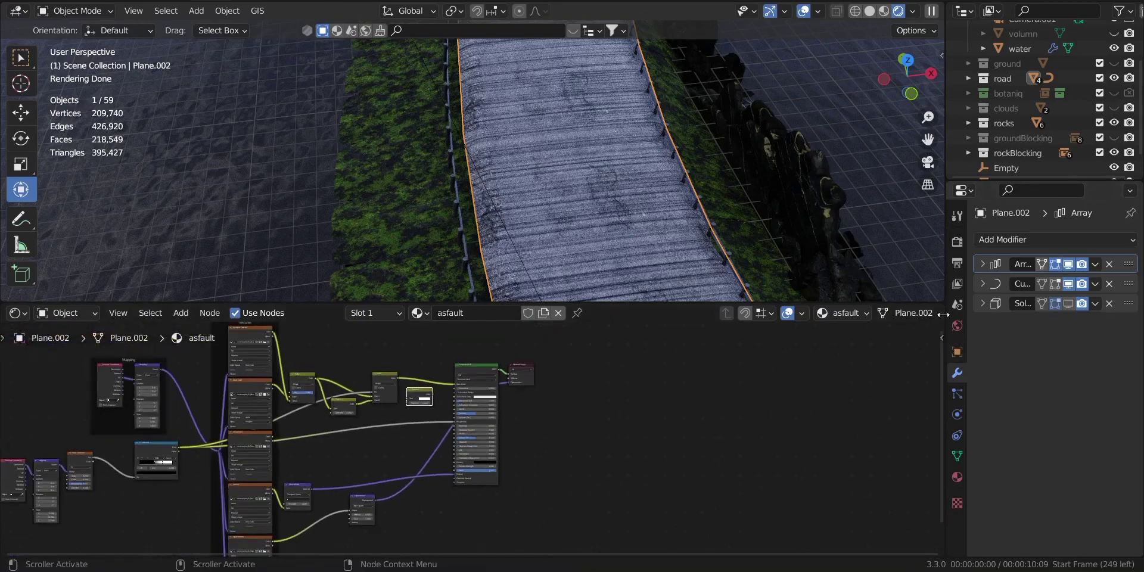
left_click_drag(930, 309, 704, 313)
scroll(704, 313, "up", 3)
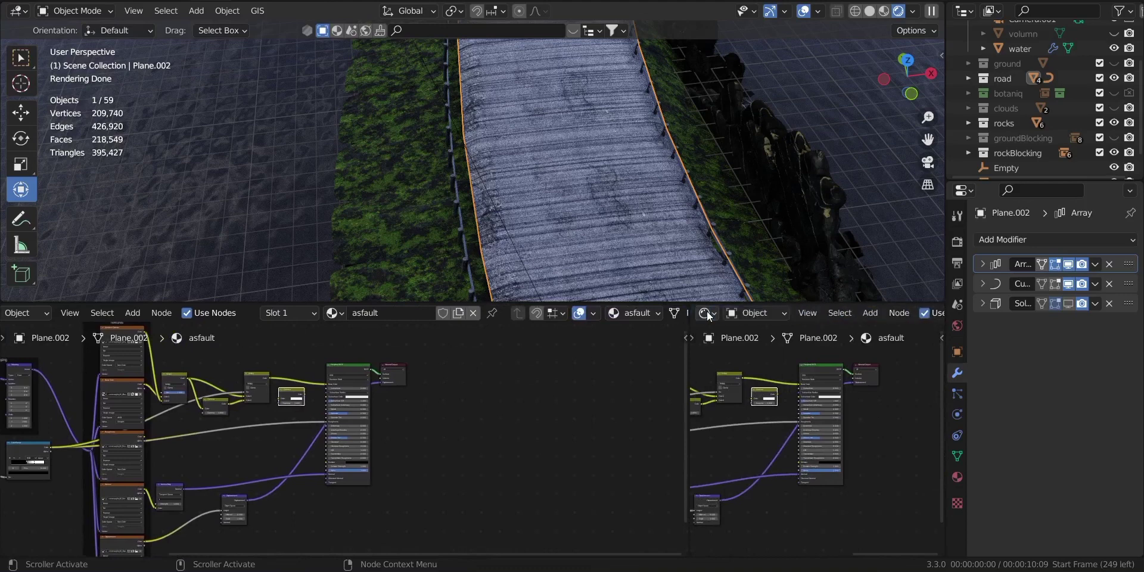
left_click(706, 313)
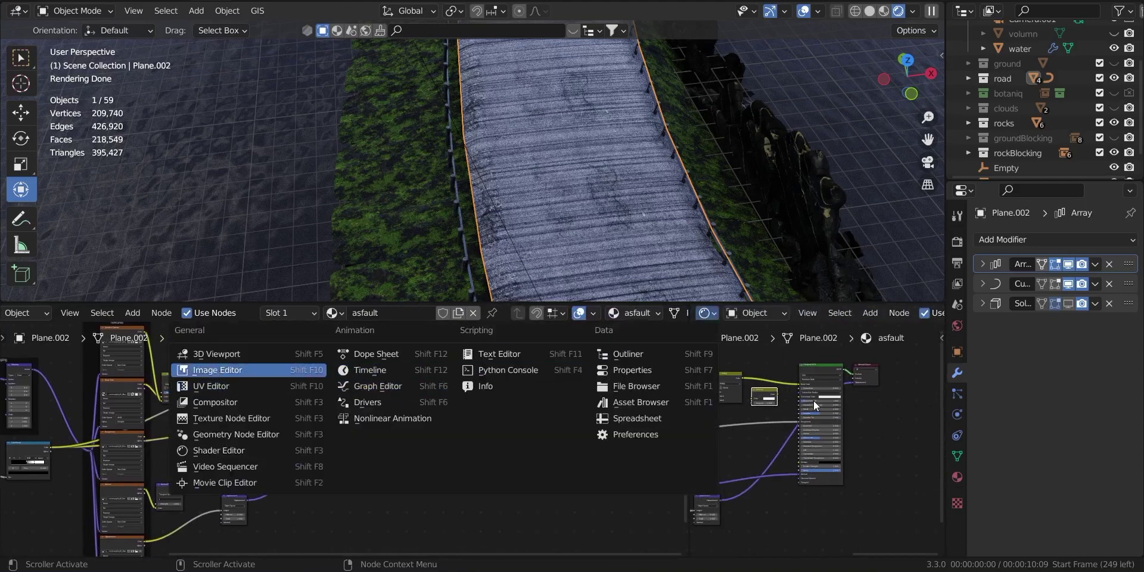
left_click(276, 371)
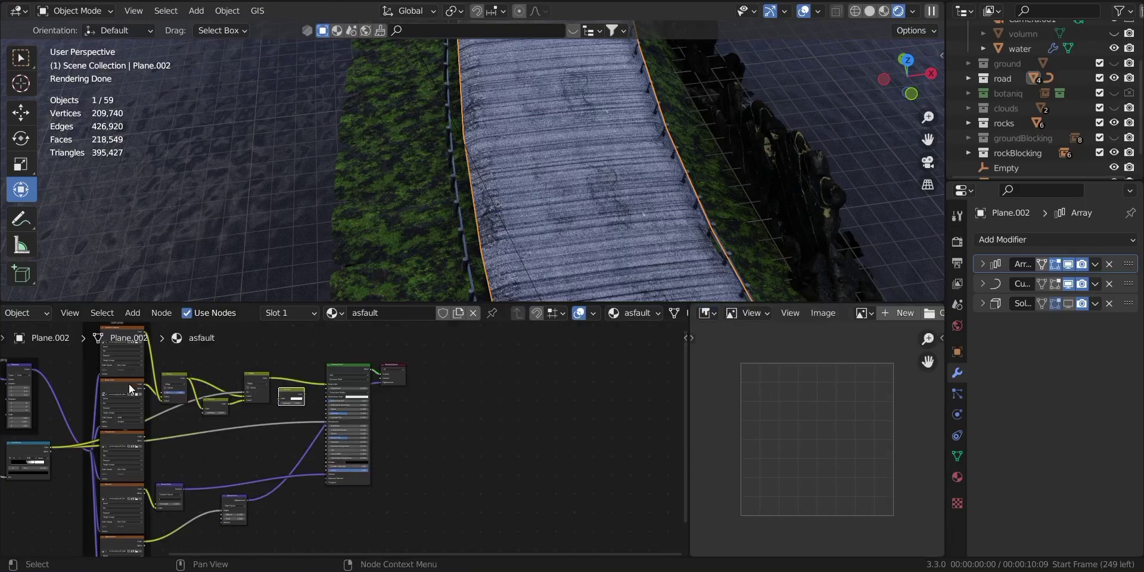
- Display the second image texture of the asfault material in the Image Editor and examine its gravel detail at different scales
left_click(122, 404)
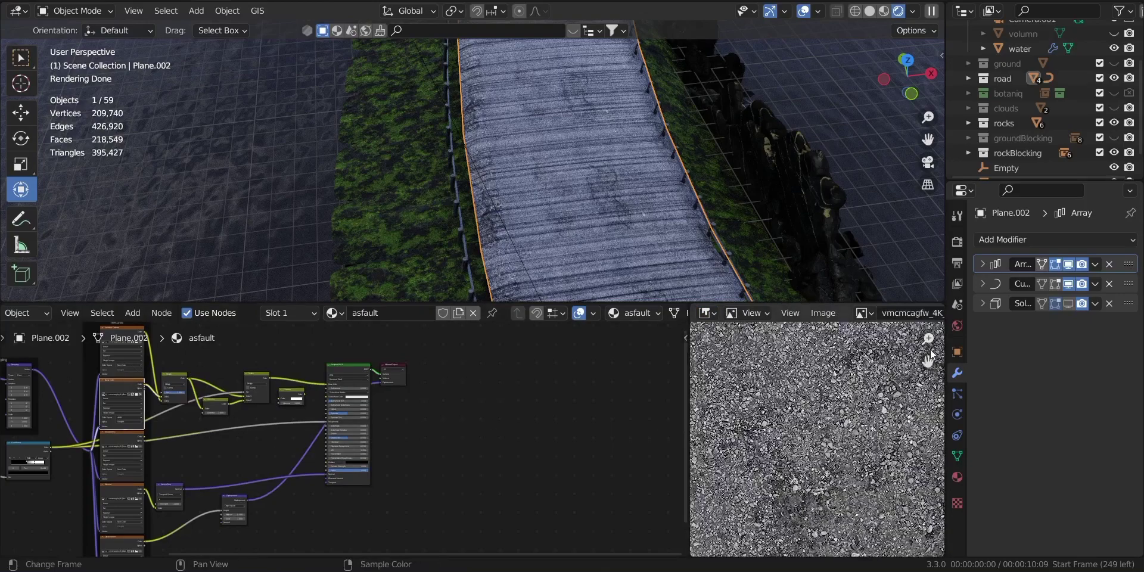
scroll(856, 401, "down", 5)
scroll(856, 401, "up", 14)
scroll(858, 399, "down", 8)
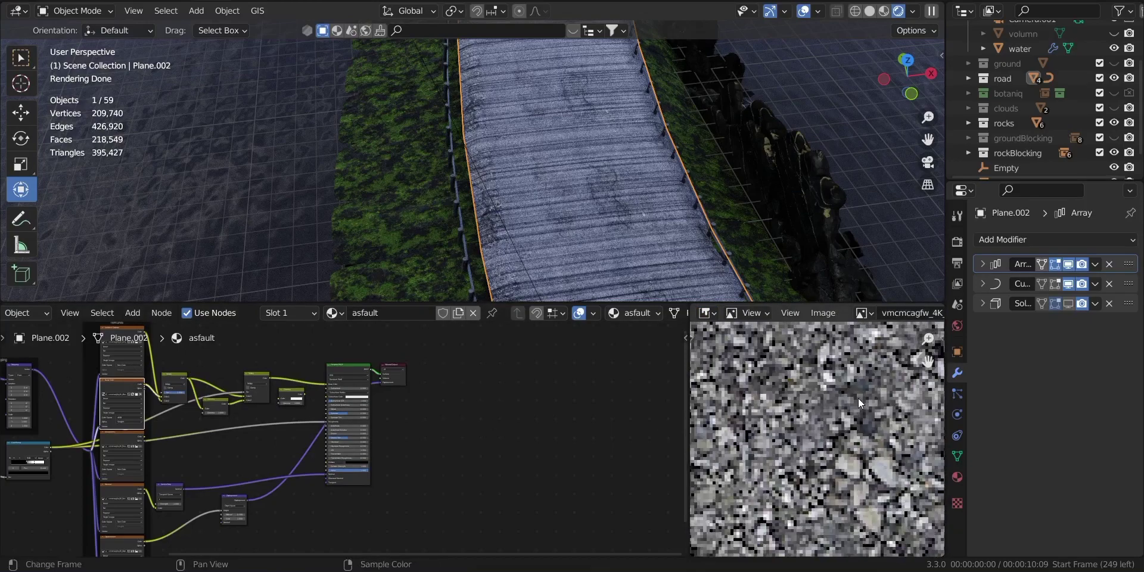
scroll(858, 393, "down", 4)
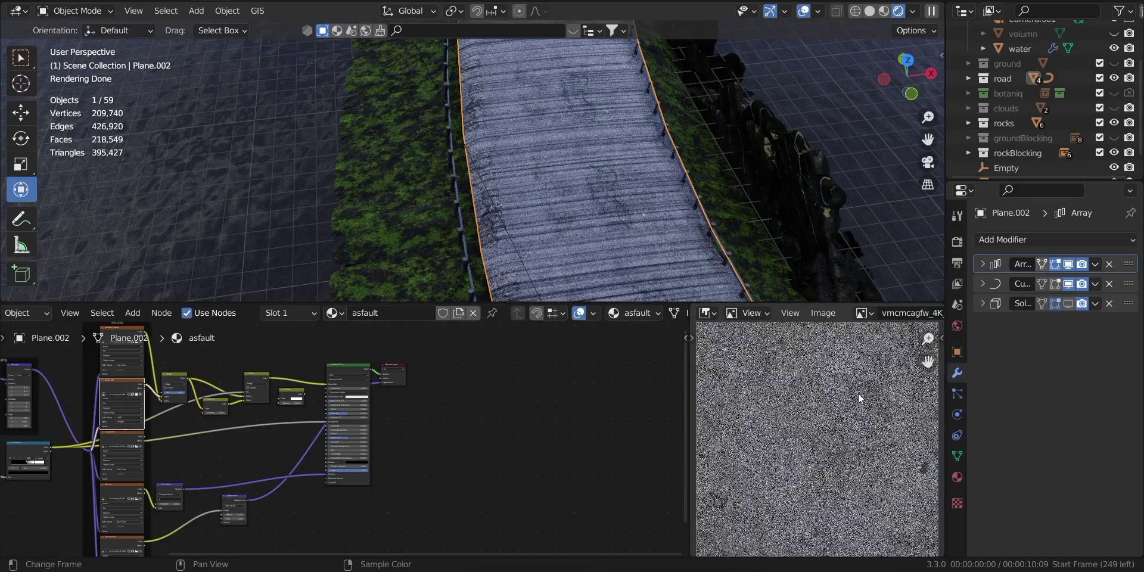
scroll(858, 393, "up", 4)
scroll(599, 202, "up", 2)
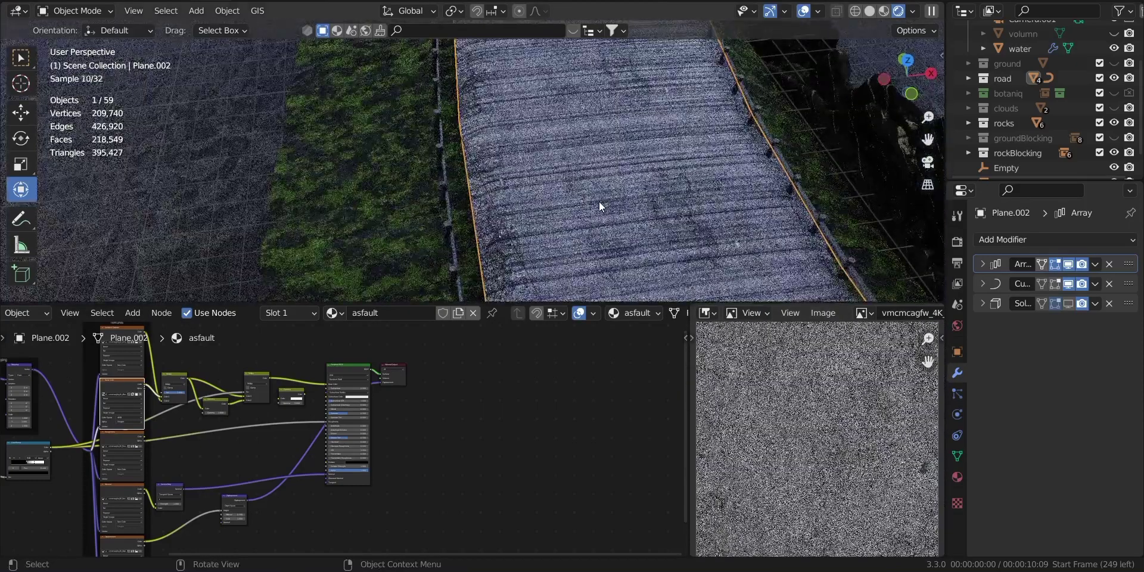
- Expand the road collection, hide the Plane.002 road surface in the viewport, and examine the grassy ground beneath it
left_click(969, 81)
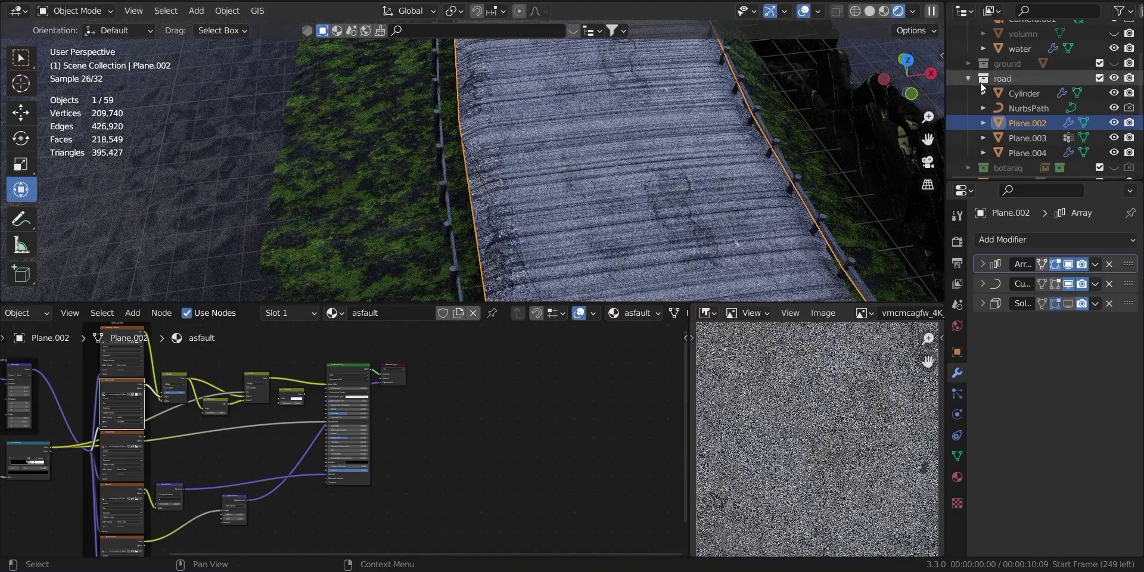
left_click(1114, 122)
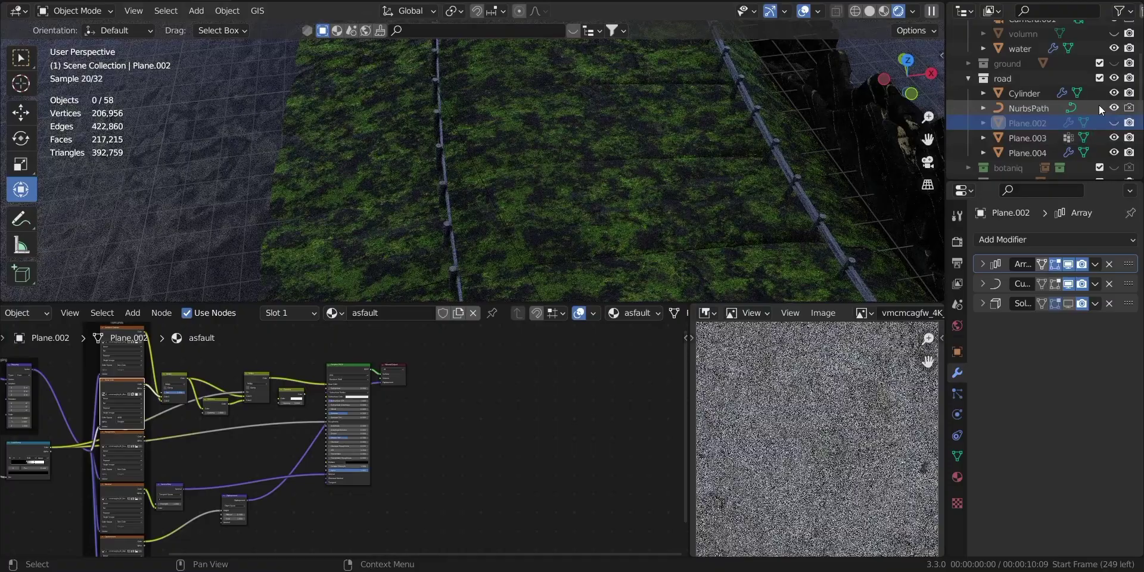
left_click_drag(920, 77, 905, 29)
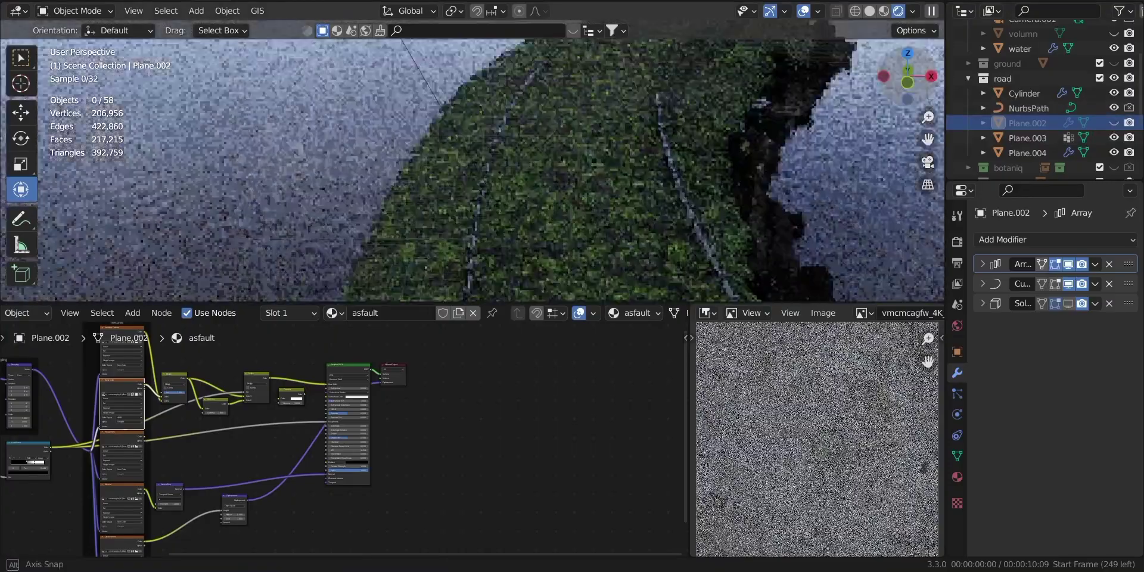
left_click_drag(888, 90, 830, 224)
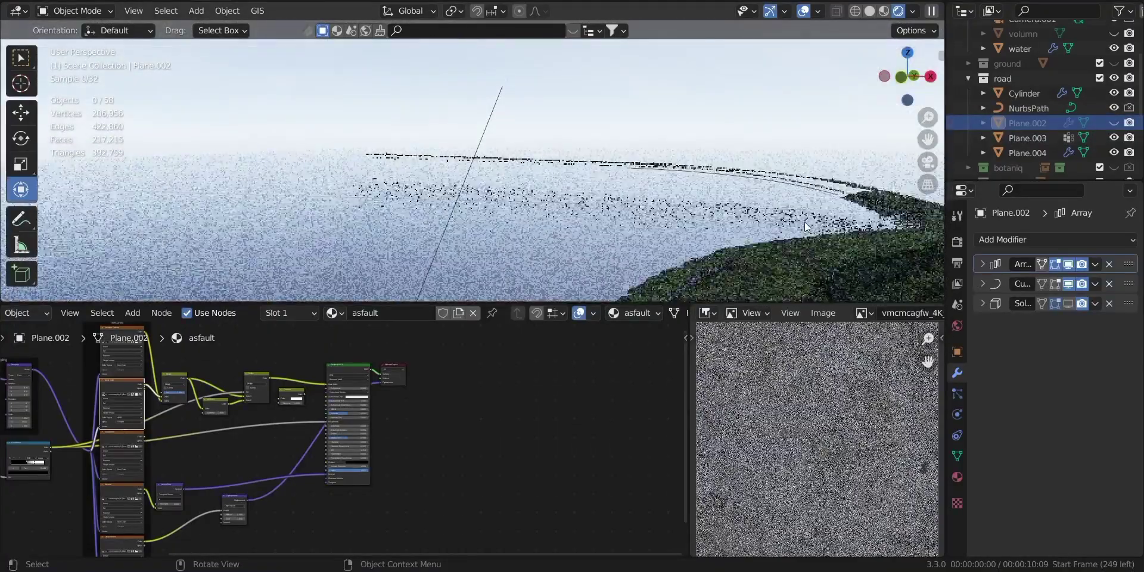
scroll(804, 222, "down", 10)
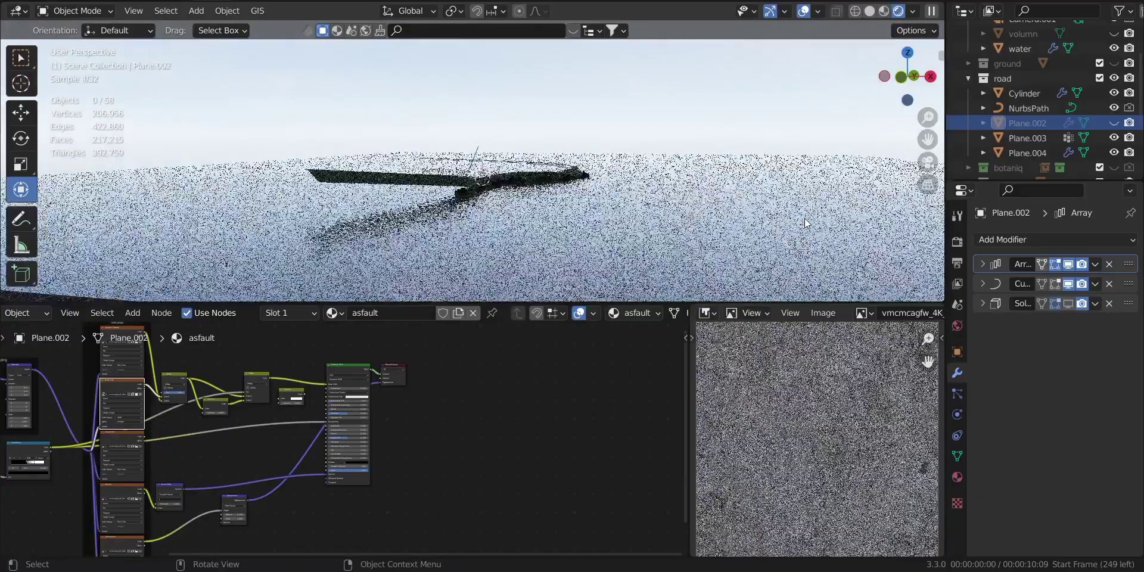
middle_click_drag(805, 222, 811, 280)
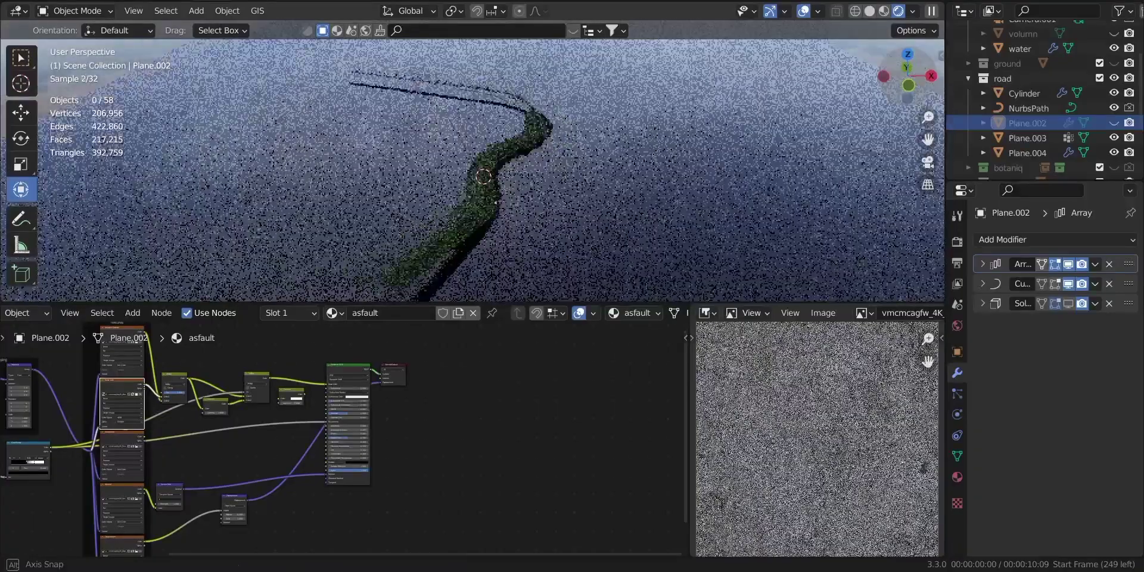
- Select the grassy embankment Plane.003 beside the guardrail and examine its shape from camera view and from the water side
left_click_drag(906, 93, 939, 165)
left_click(939, 166)
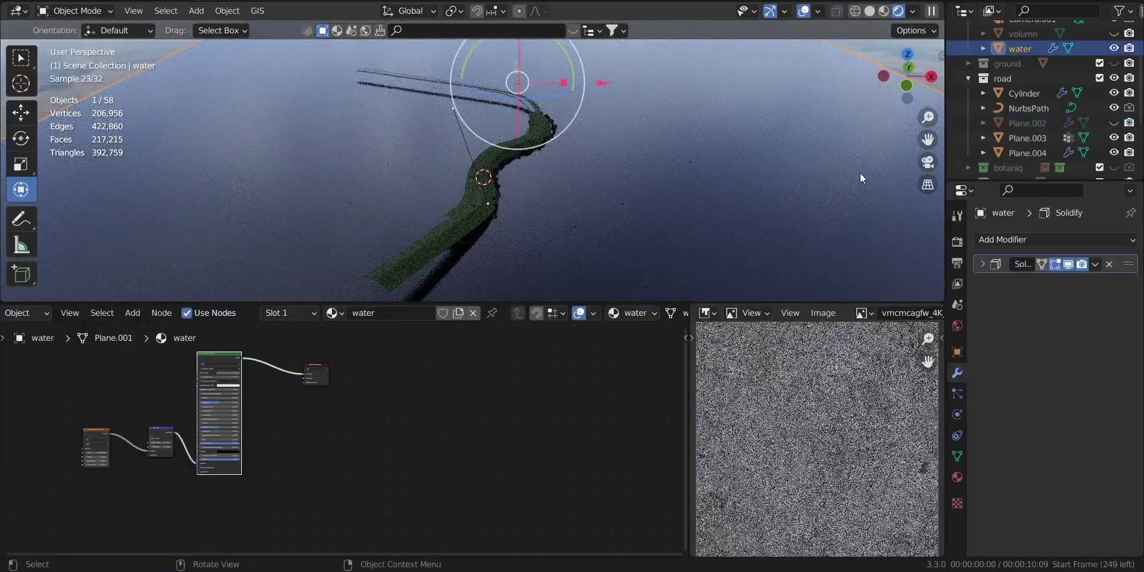
left_click(929, 168)
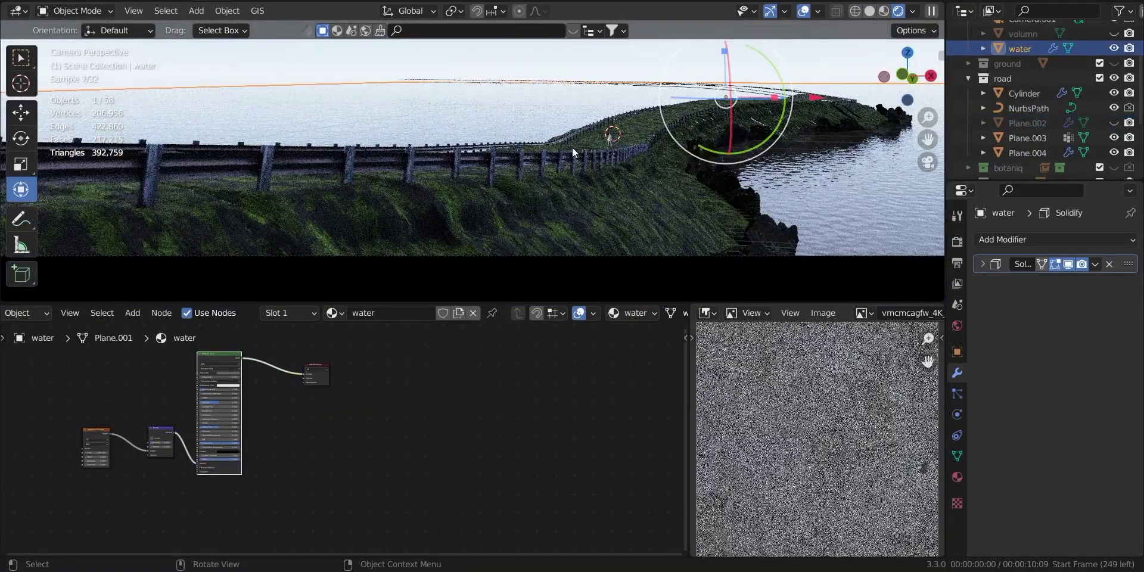
left_click(570, 154)
scroll(569, 154, "up", 2)
left_click(886, 115)
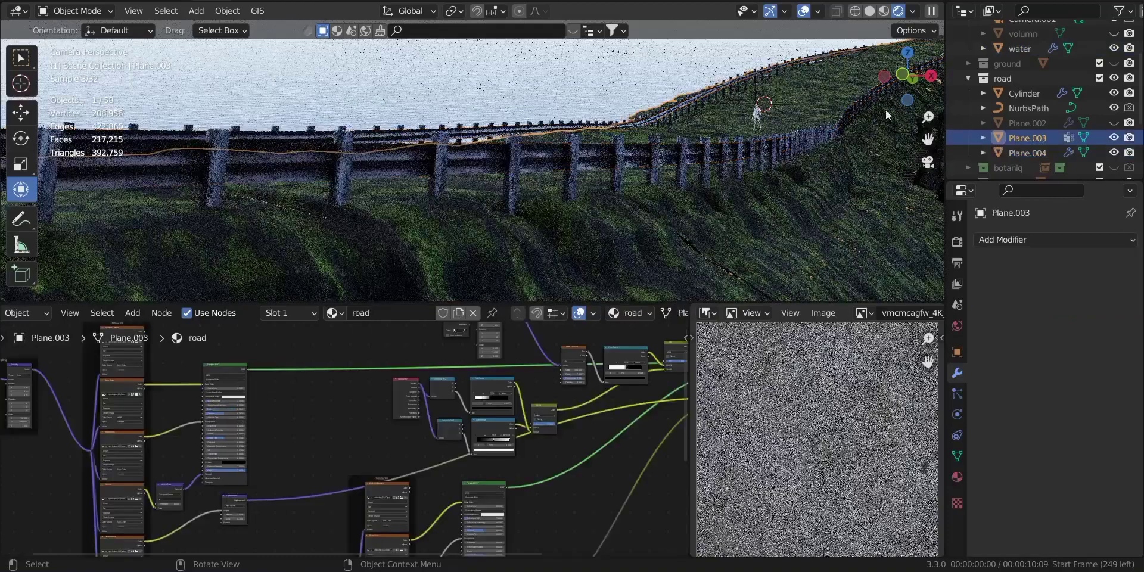
left_click_drag(902, 75, 466, 277)
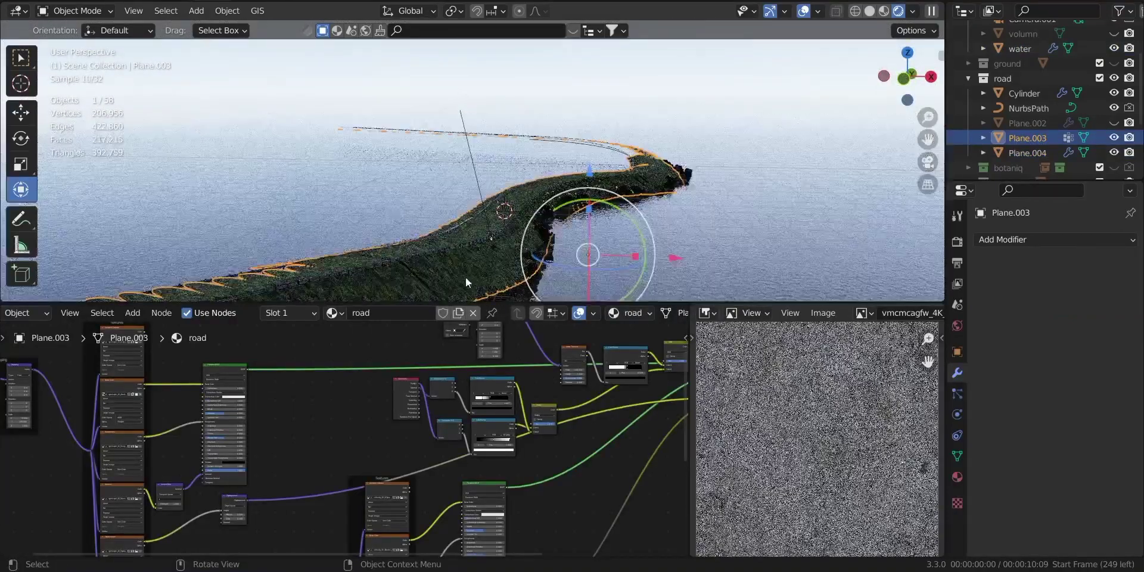
- Unhide the Plane.002 road surface in the viewport and examine how it sits on the grassy embankment
scroll(466, 277, "down", 3)
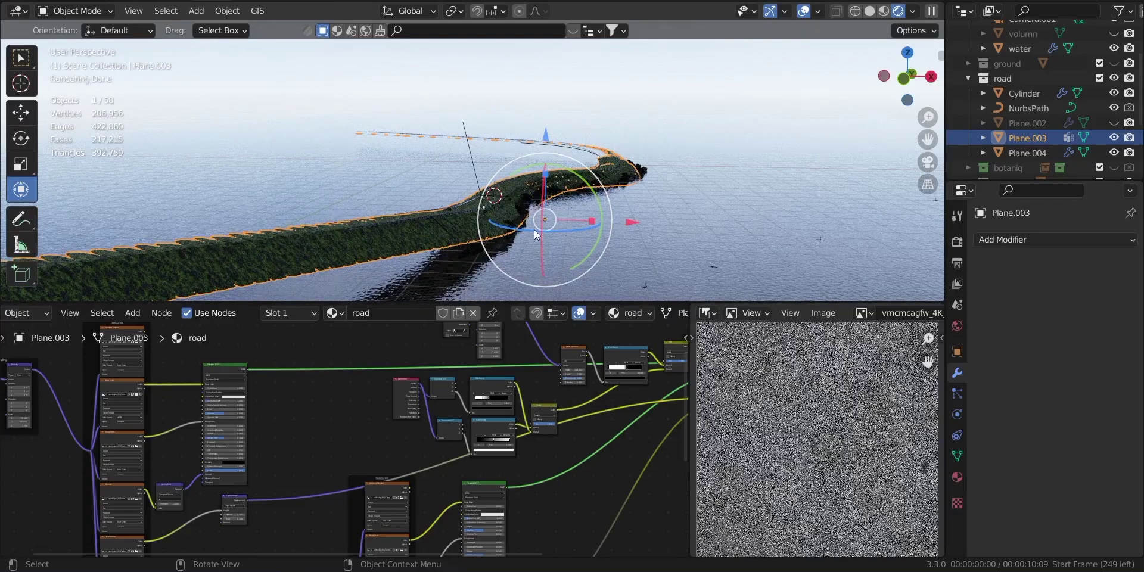
scroll(534, 230, "up", 5)
middle_click_drag(546, 237, 731, 192)
scroll(732, 193, "up", 1)
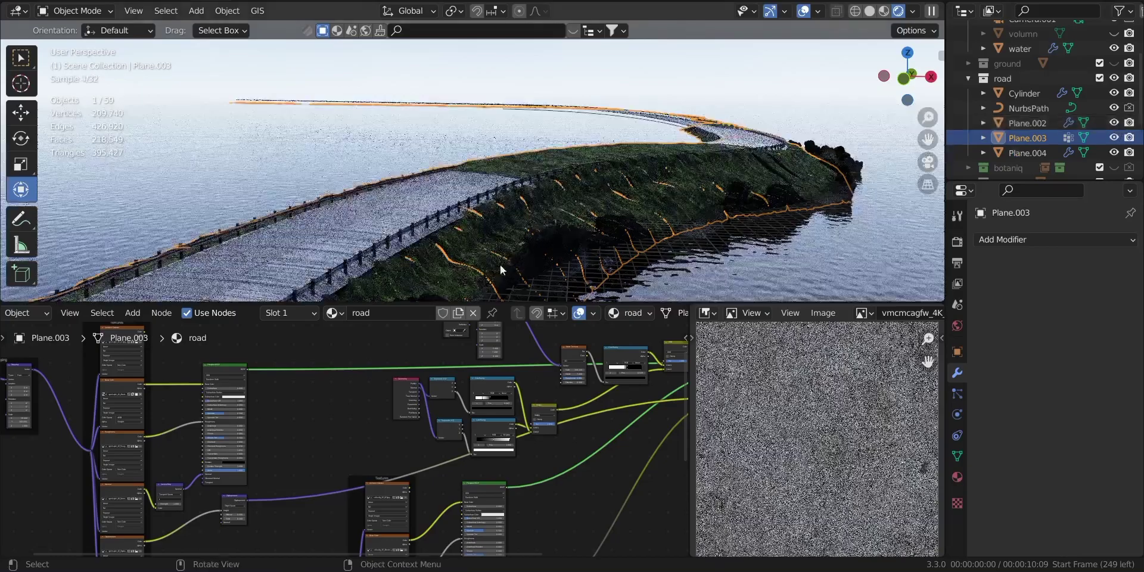
left_click_drag(904, 90, 933, 162)
scroll(472, 170, "down", 6)
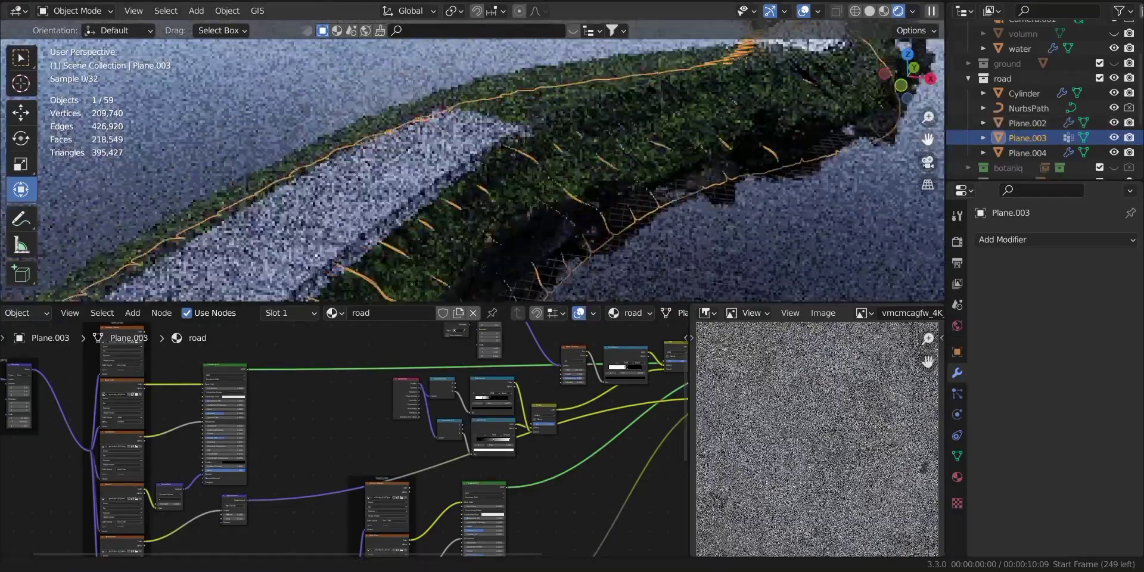
middle_click_drag(733, 187, 746, 194, "shift")
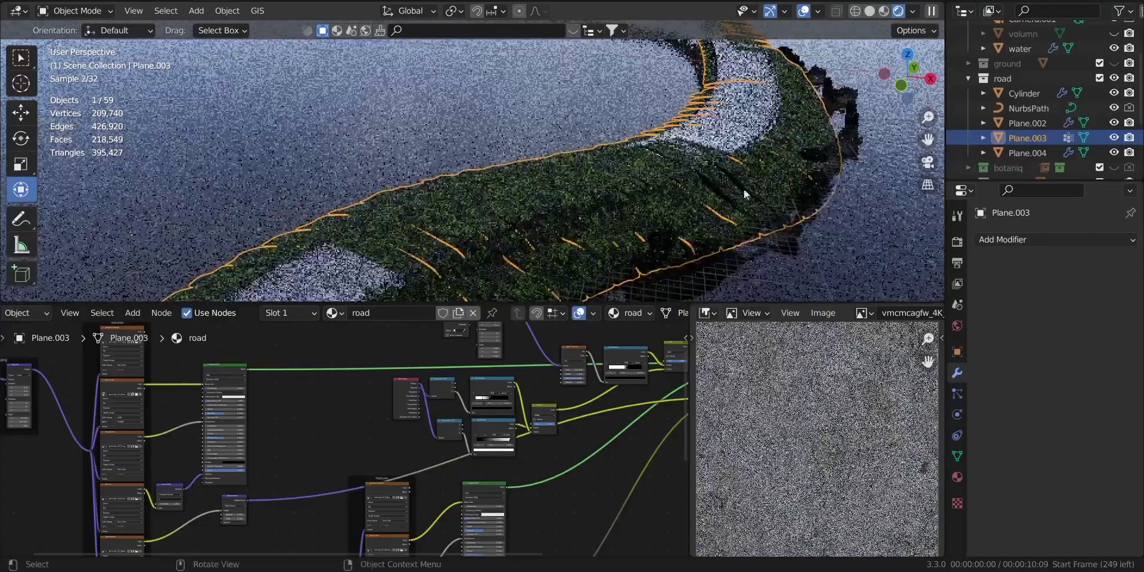
middle_click_drag(441, 229, 470, 199, "shift")
scroll(469, 199, "down", 2)
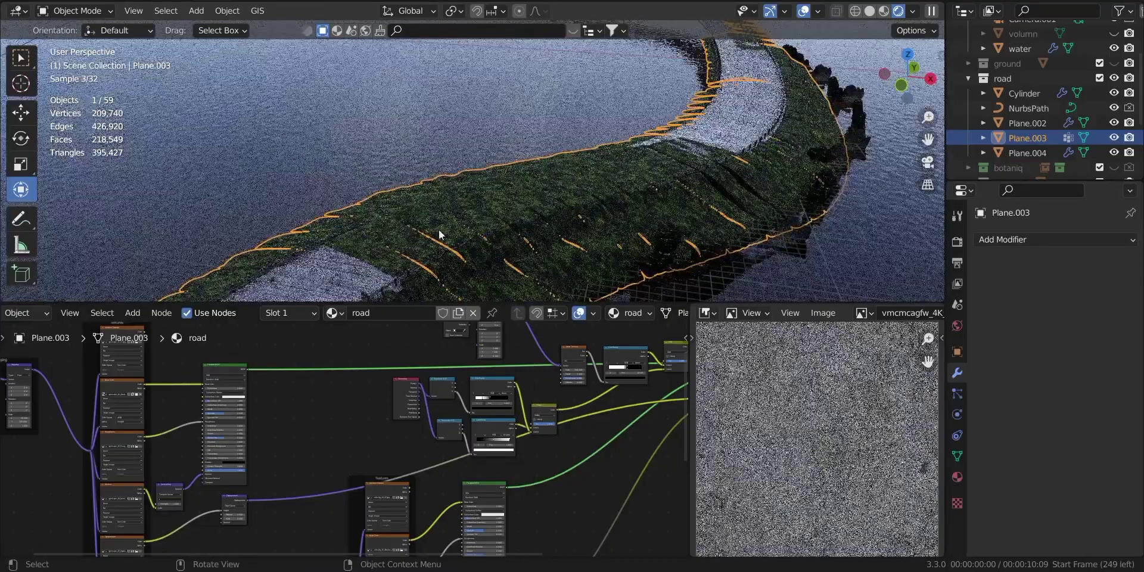
- Return to camera view with the embankment deselected and examine the road bend, grassy slope and shoreline up close
left_click(927, 162)
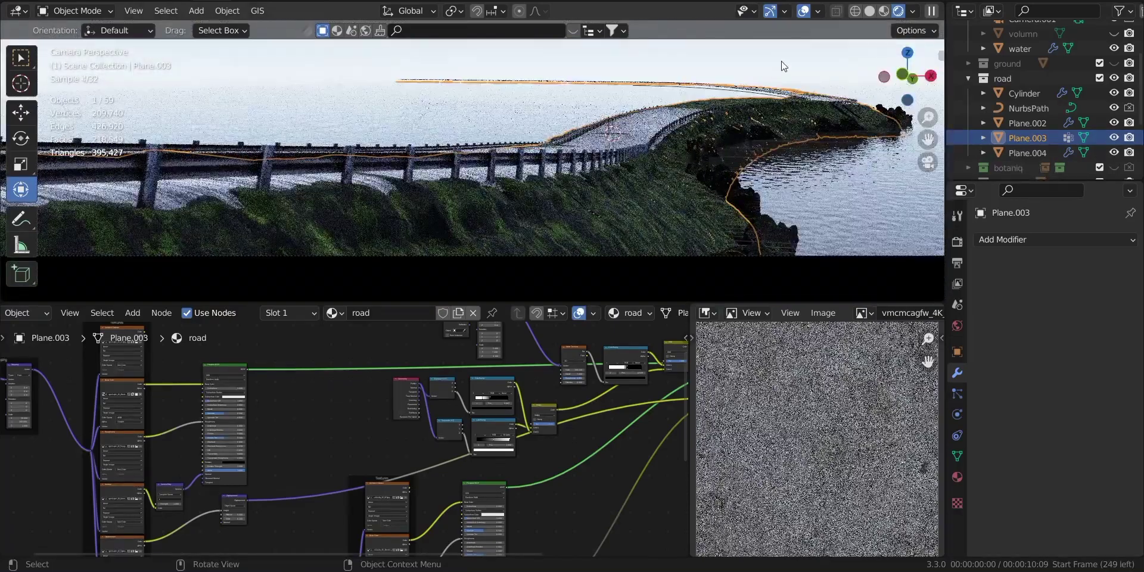
left_click(892, 121)
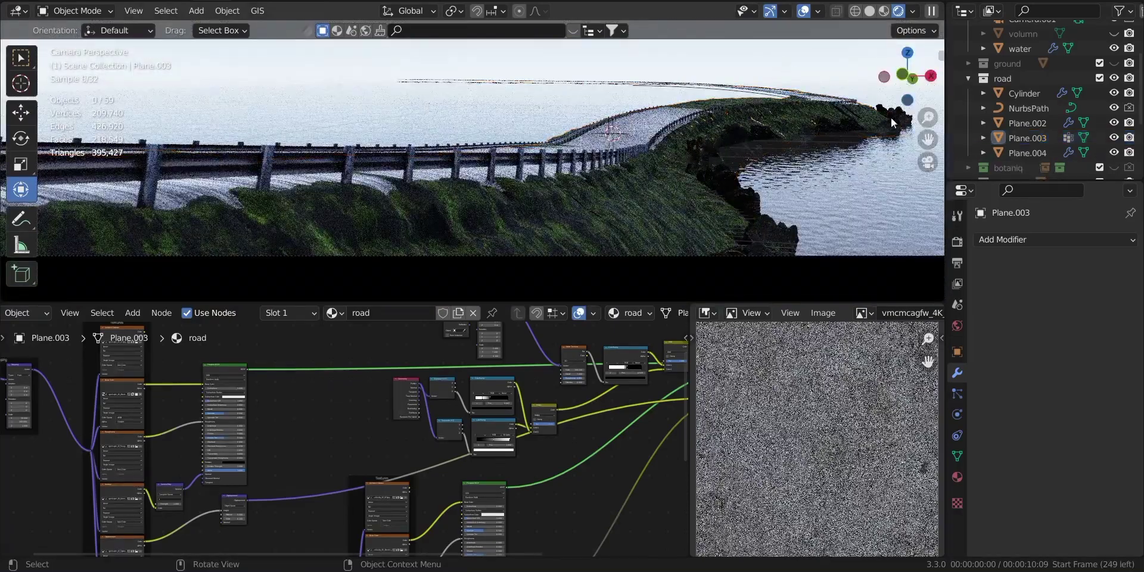
left_click_drag(926, 139, 600, 205)
scroll(538, 171, "up", 15)
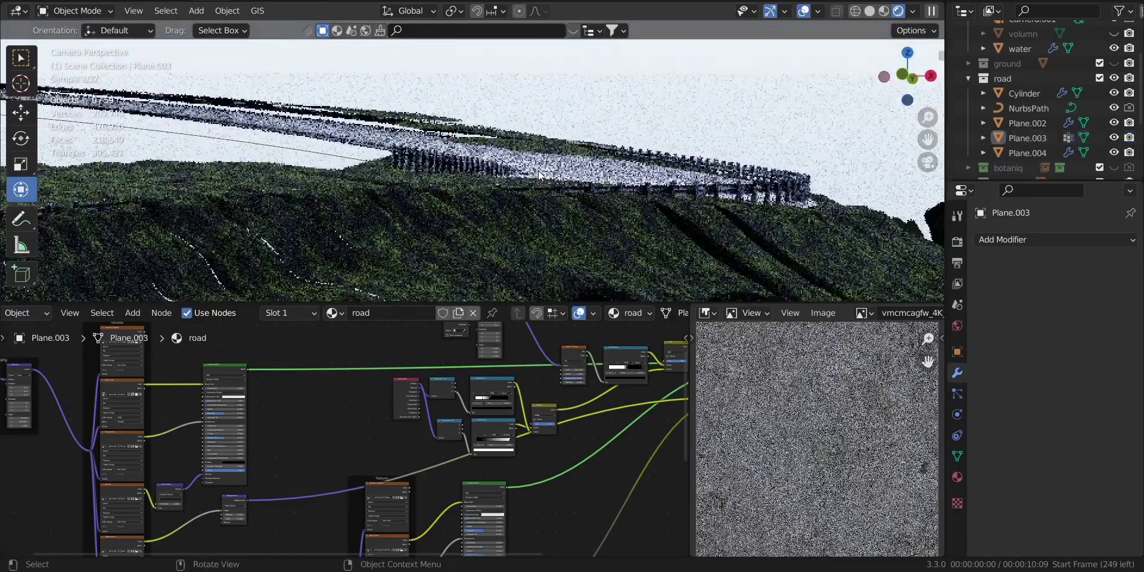
left_click_drag(538, 171, 413, 187)
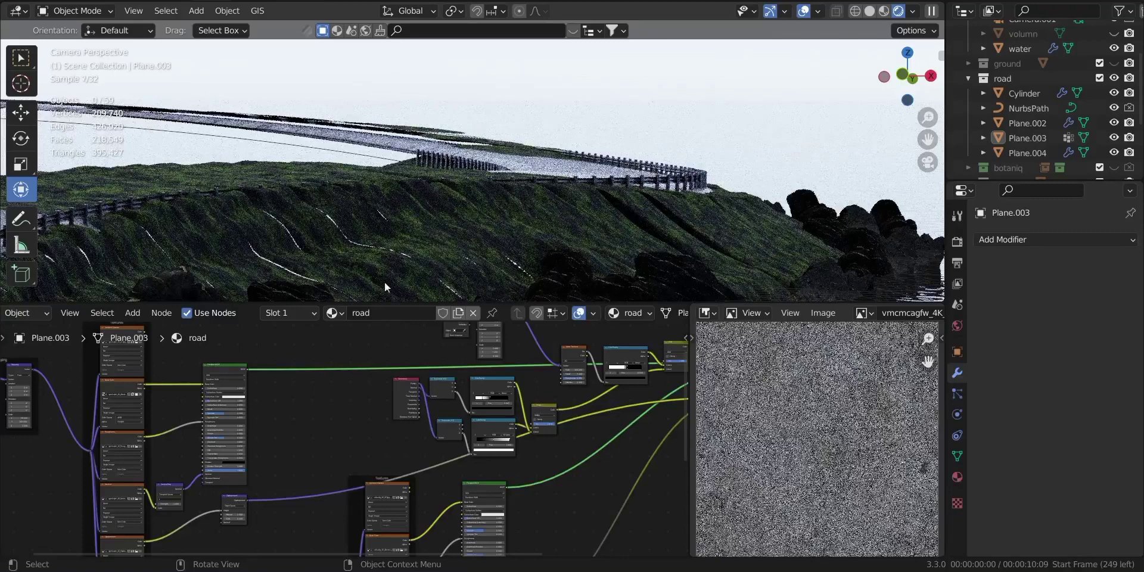
left_click_drag(385, 285, 685, 182)
left_click(748, 188)
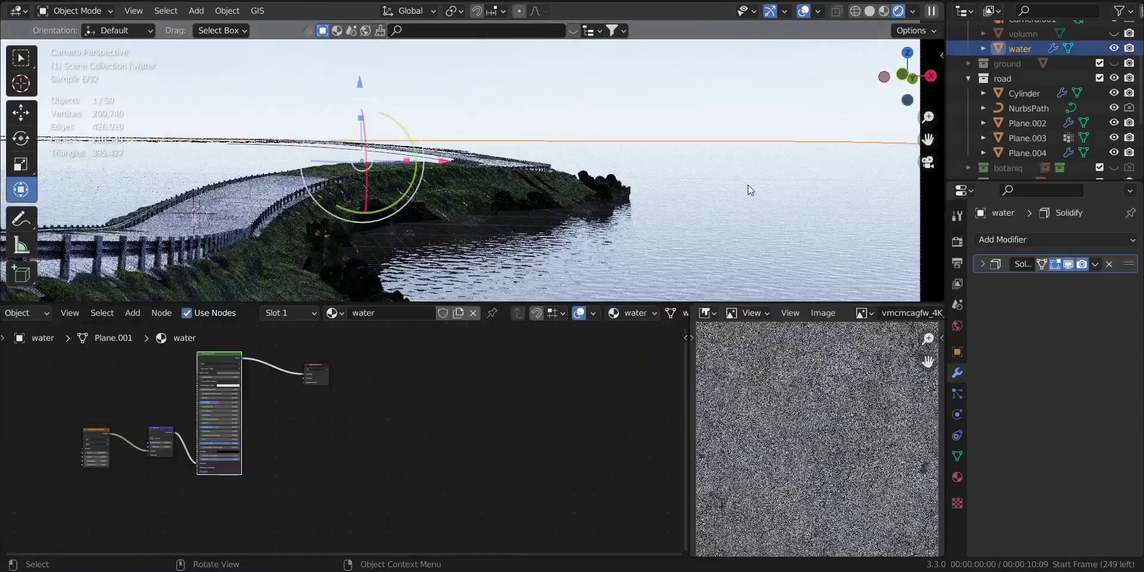
left_click(759, 95)
- Collapse the road collection and the main Collection in the outliner
left_click(967, 79)
scroll(973, 66, "up", 3)
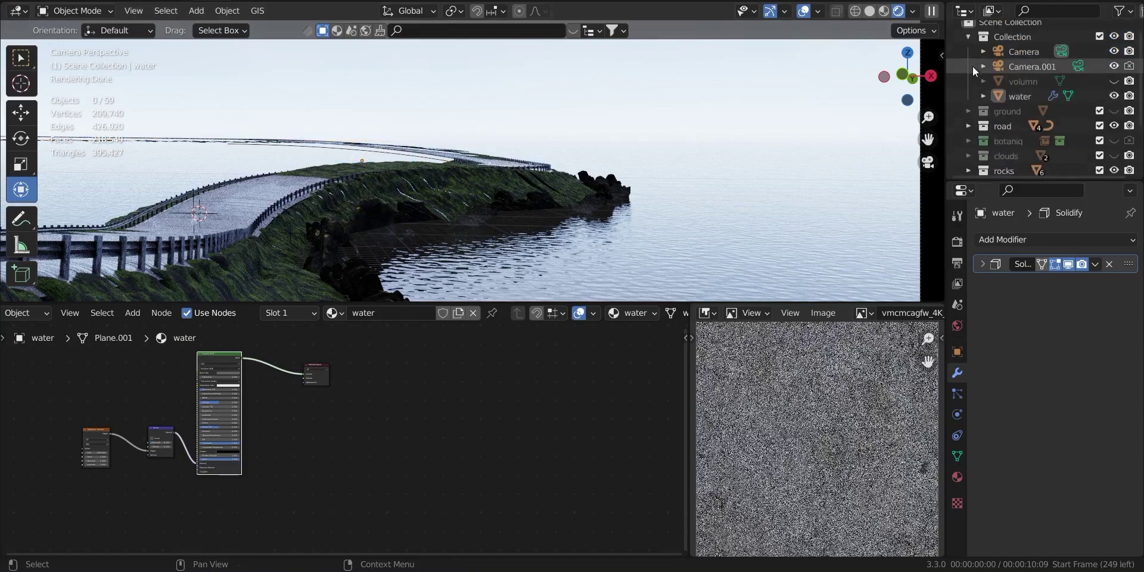
left_click(969, 44)
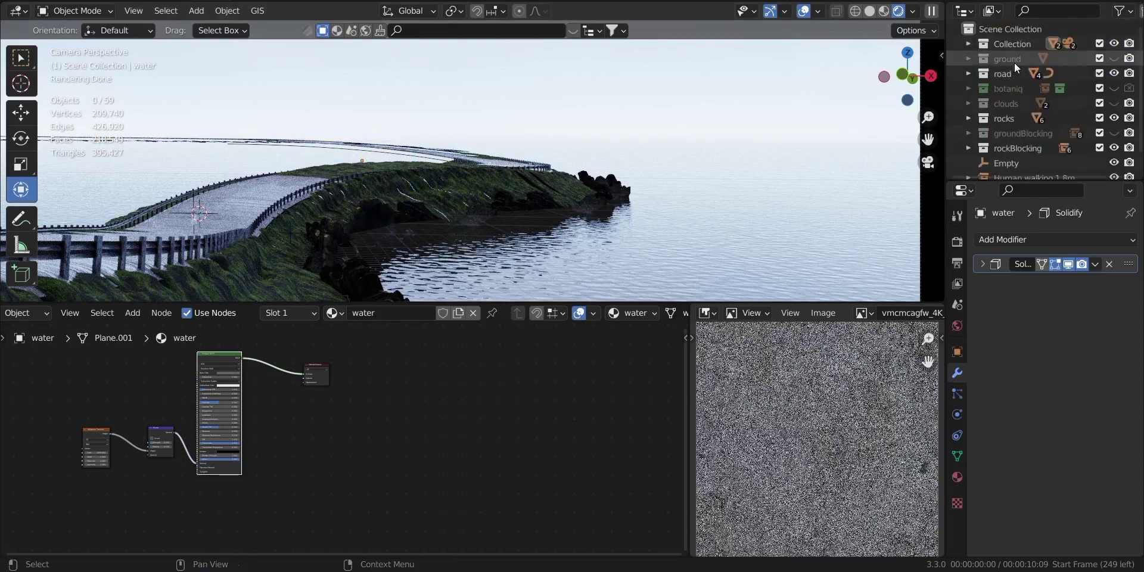
- Show the ground collection to examine the hillside behind the road in camera view, and hide it again
left_click(1114, 58)
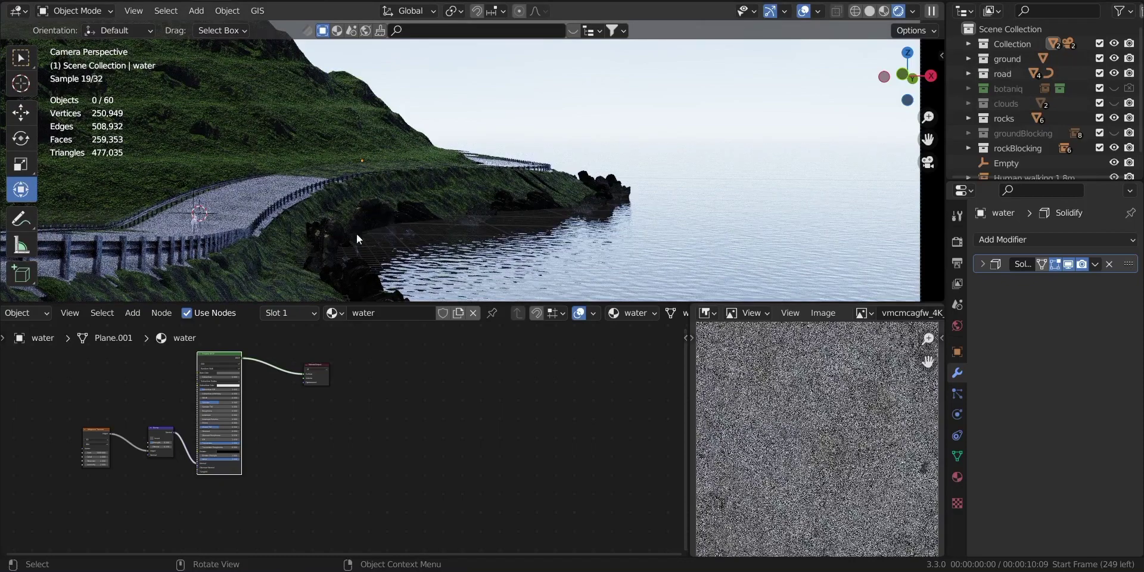
scroll(420, 162, "down", 1)
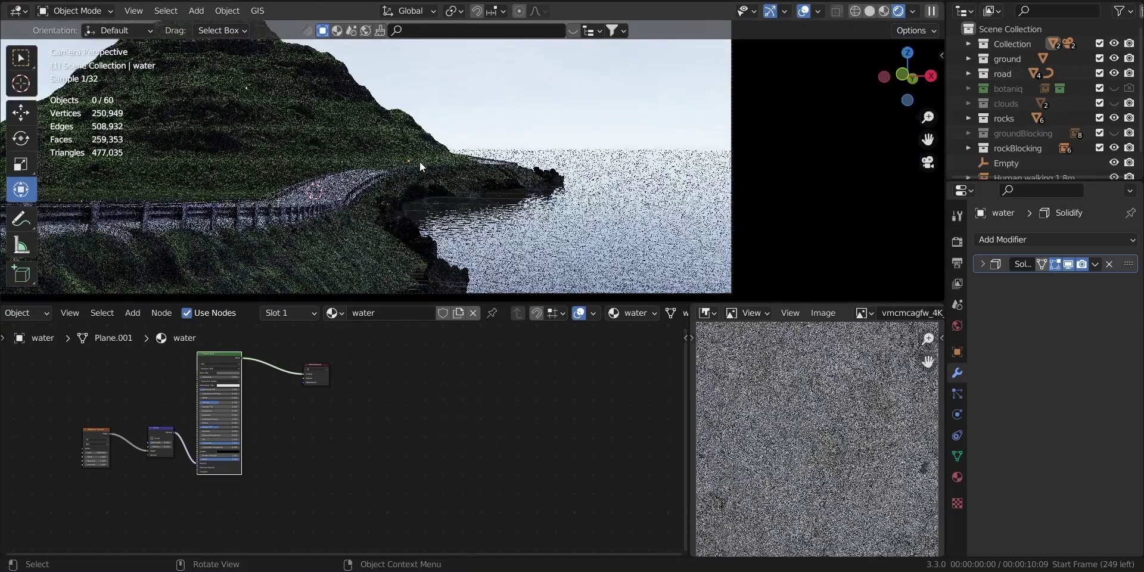
scroll(419, 162, "up", 1)
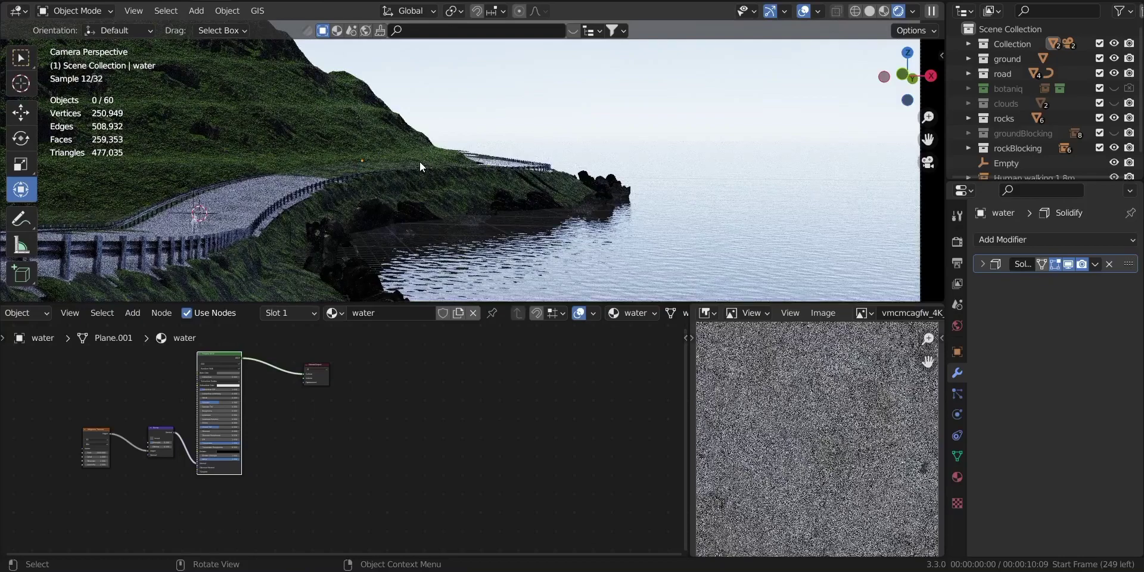
scroll(419, 161, "down", 1)
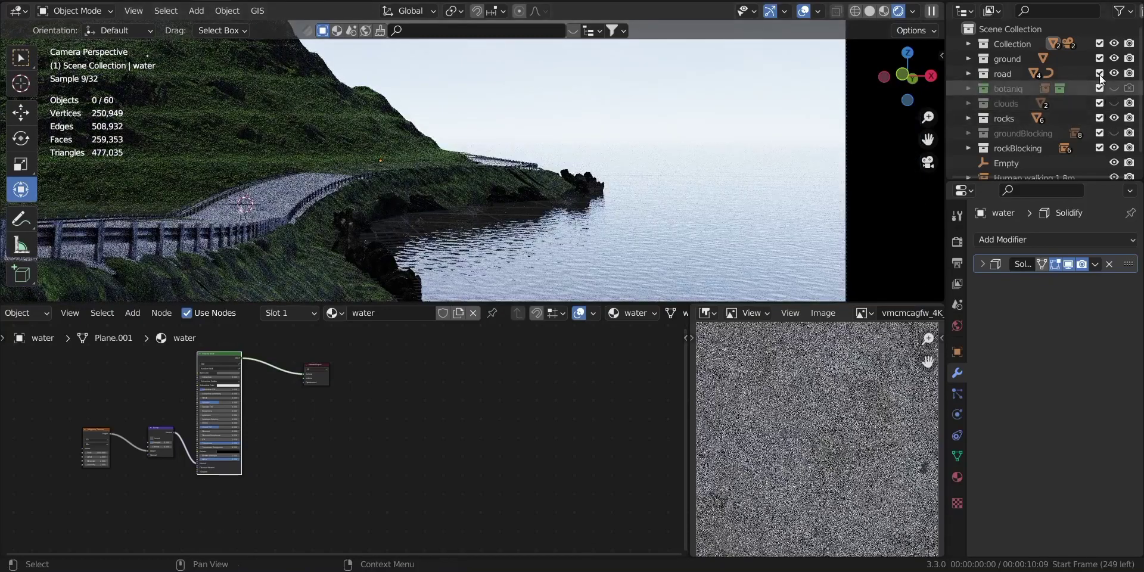
left_click(1113, 58)
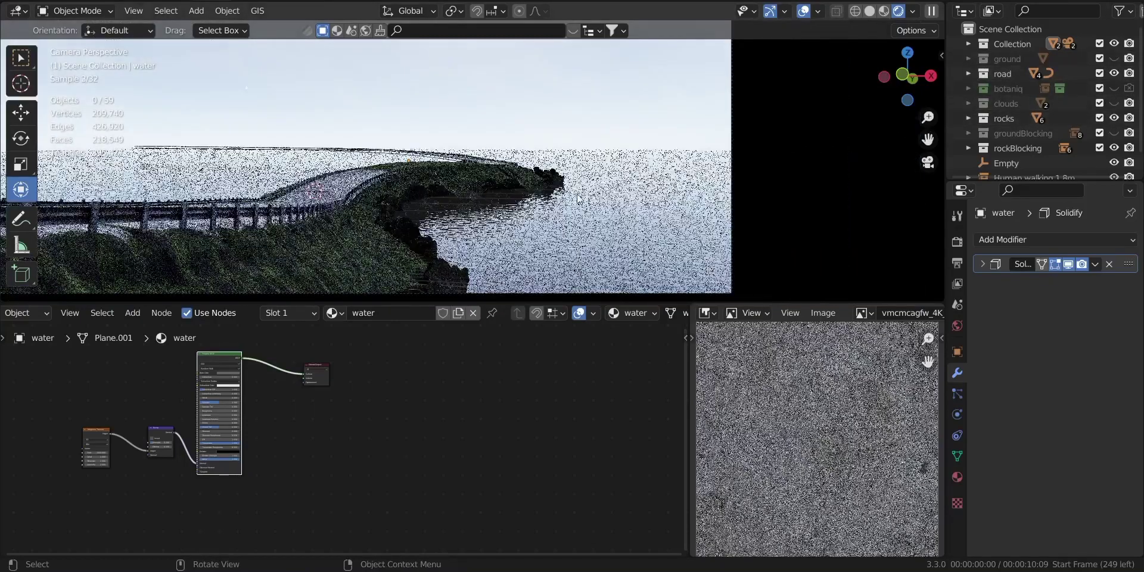
scroll(313, 192, "down", 1)
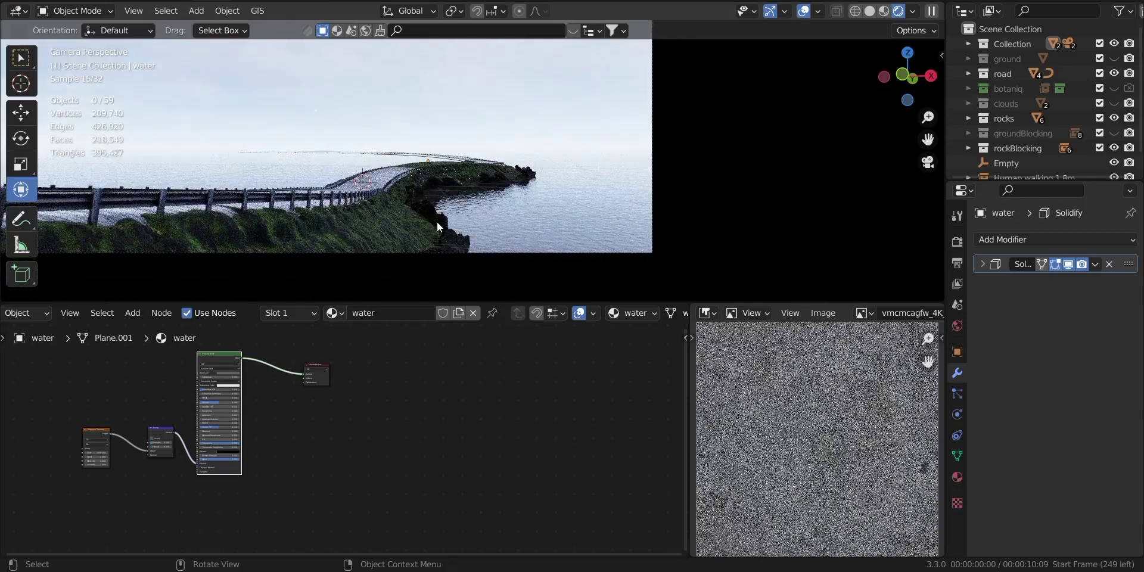
- Select the rock instances along the shoreline, ending with the group at the far tip, to inspect their placement
left_click(451, 234)
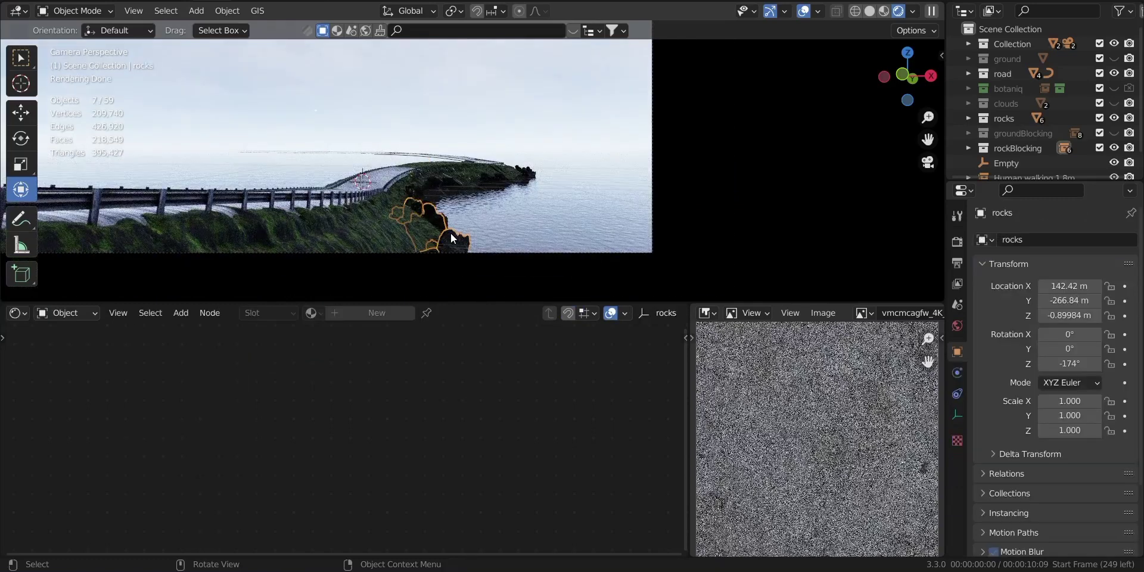
left_click(445, 189)
left_click(489, 180)
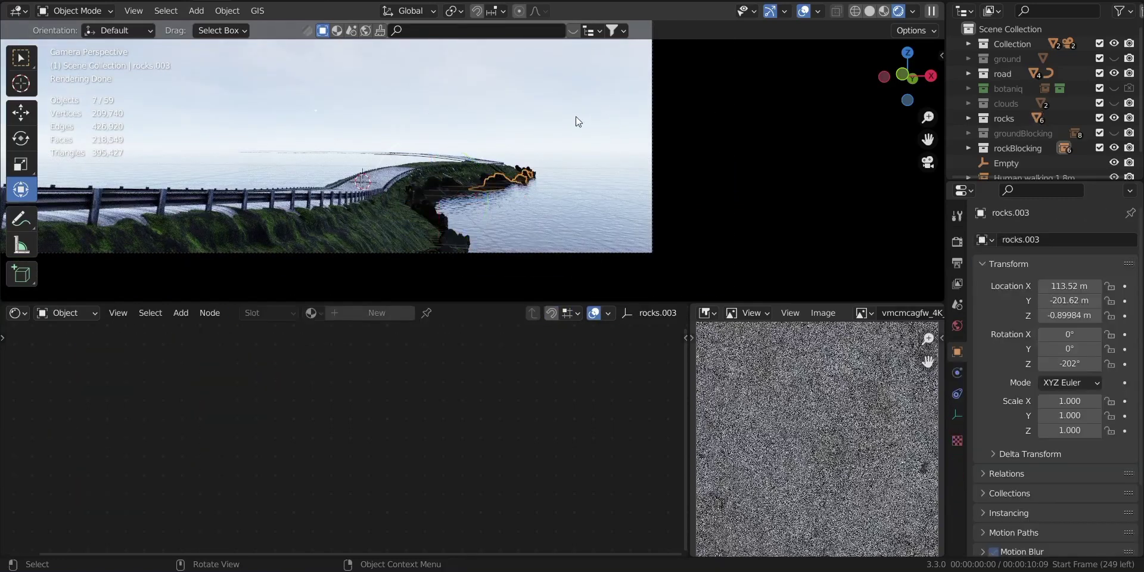
- Expand the rocks collection, select all of its Aset_nature_rock meshes, and examine them in the scene
scroll(1078, 72, "down", 2)
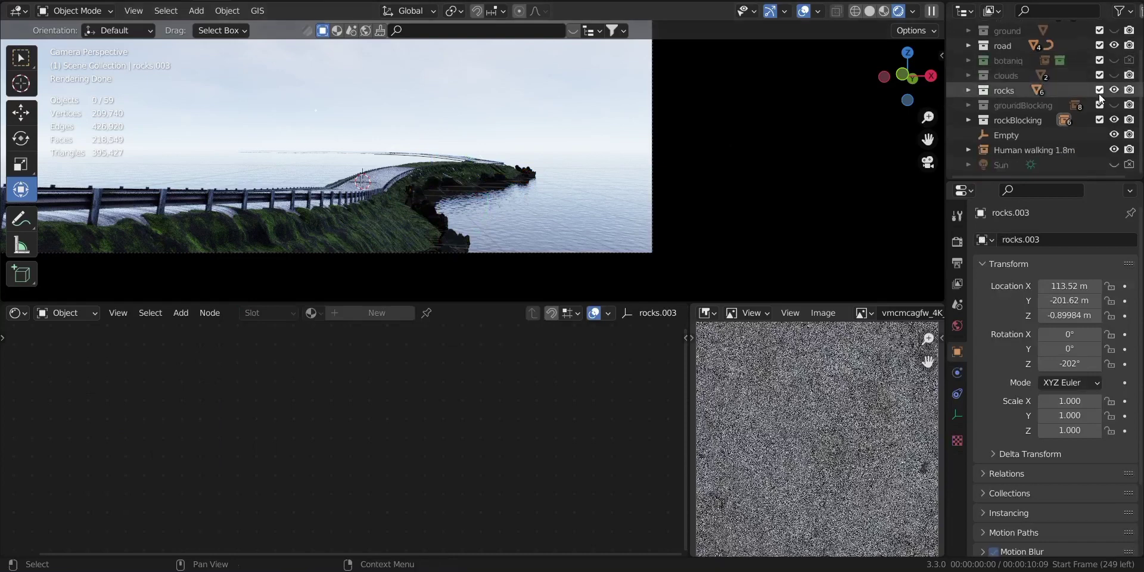
left_click(968, 90)
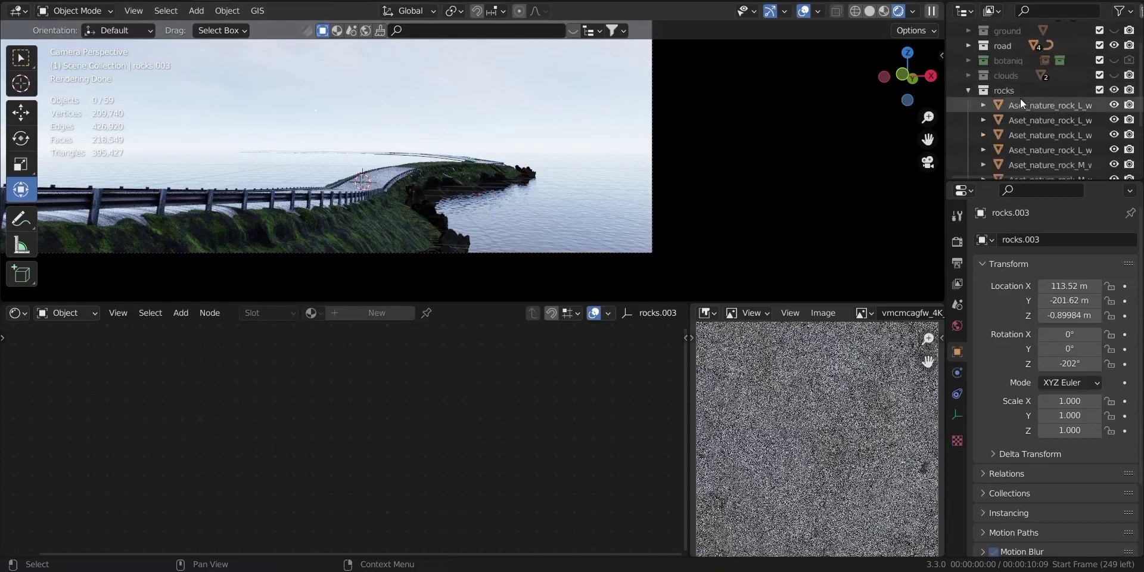
left_click(1025, 104)
scroll(1025, 105, "down", 3)
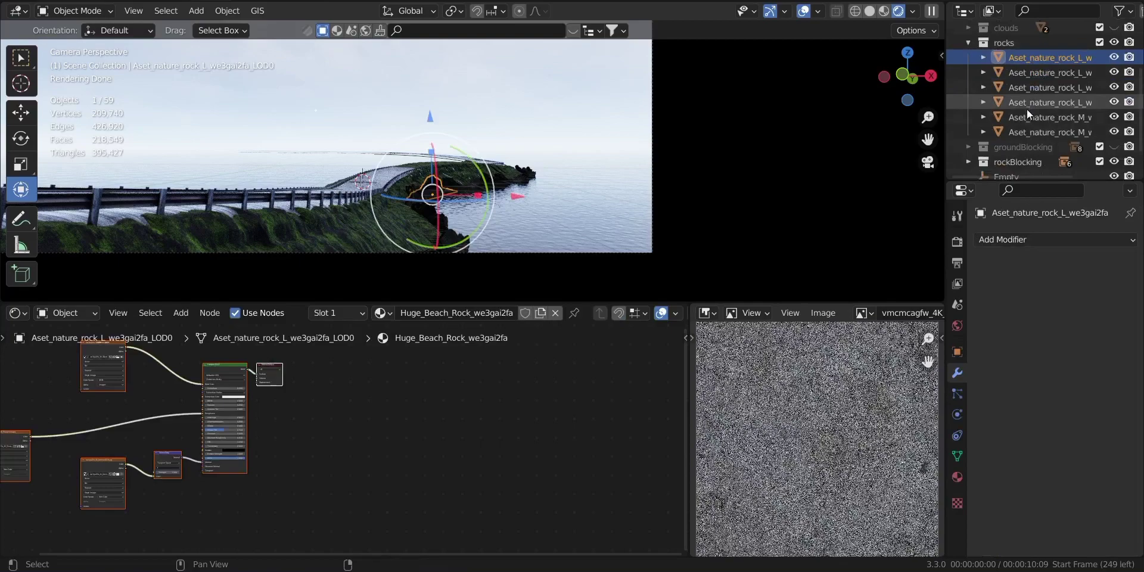
left_click(1031, 126, "shift")
scroll(619, 198, "up", 1)
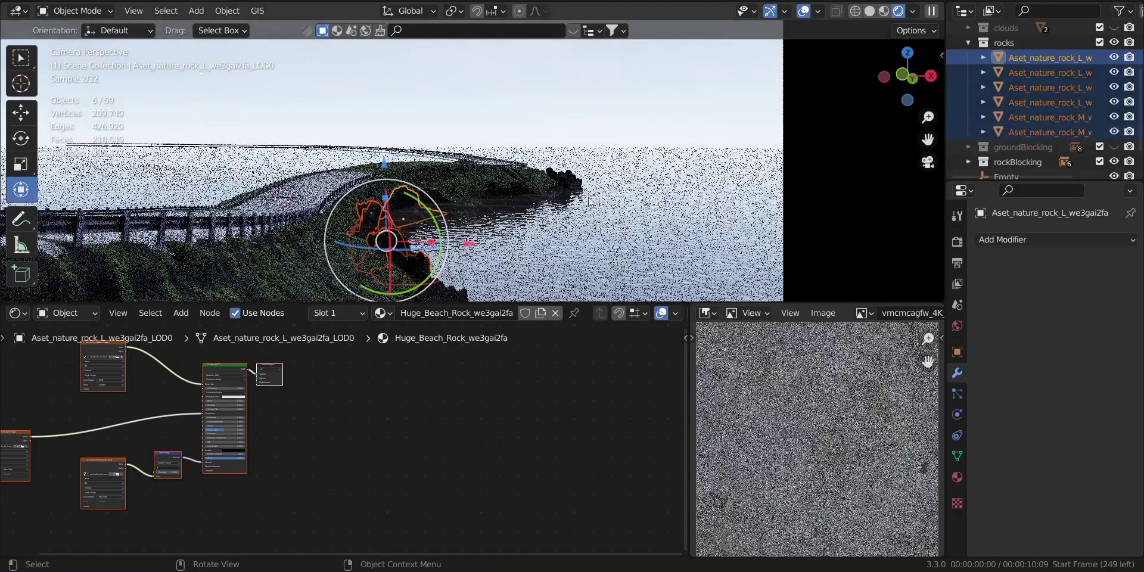
left_click_drag(928, 139, 865, 93)
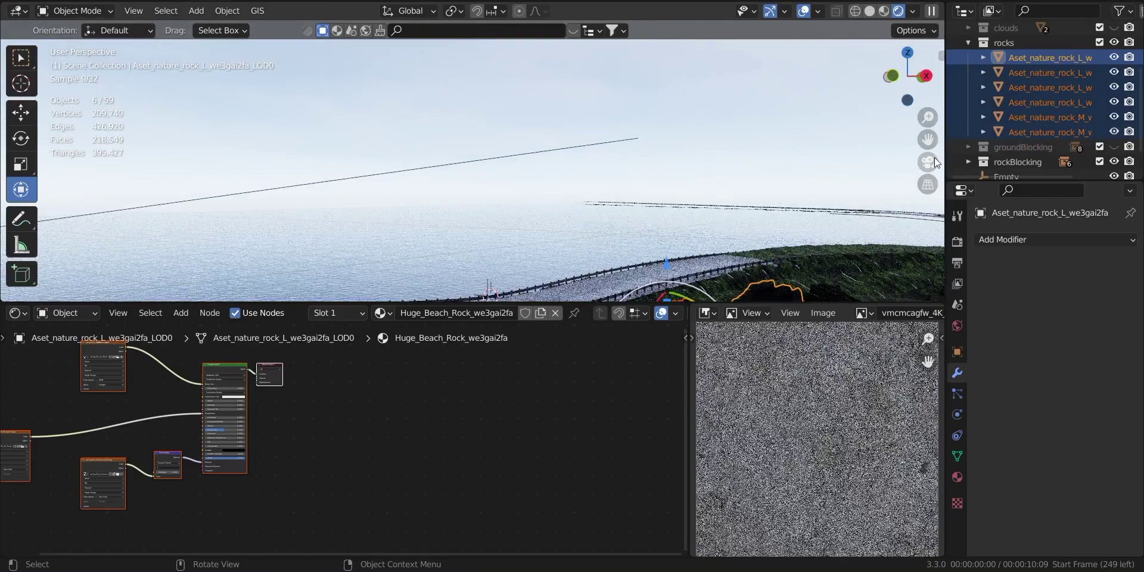
left_click(930, 162)
- Expand the main Collection and make Camera.001 the active scene camera
scroll(1026, 93, "up", 5)
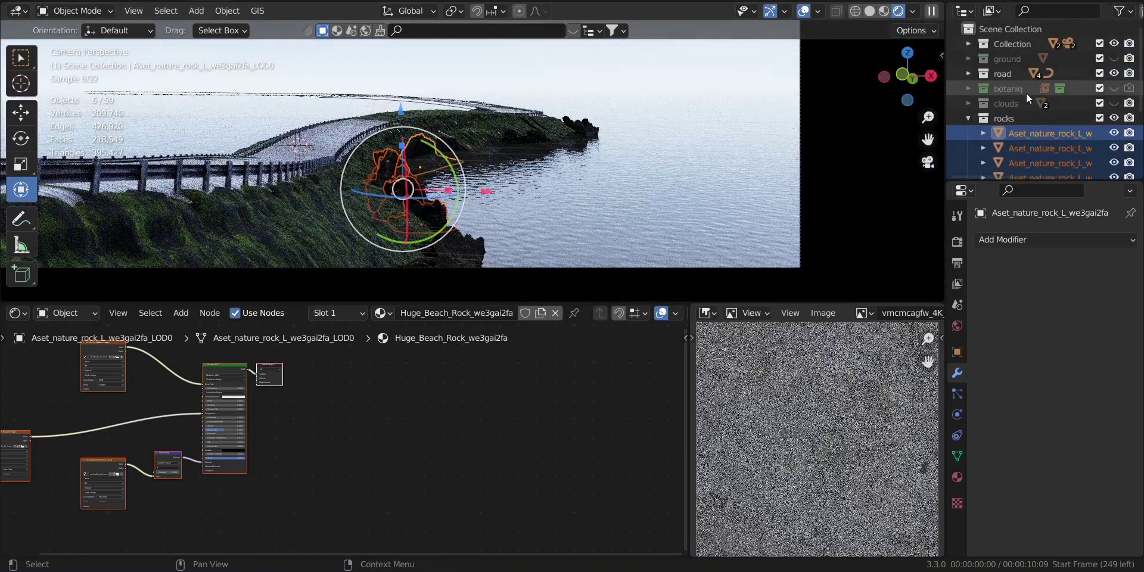
left_click(1077, 73)
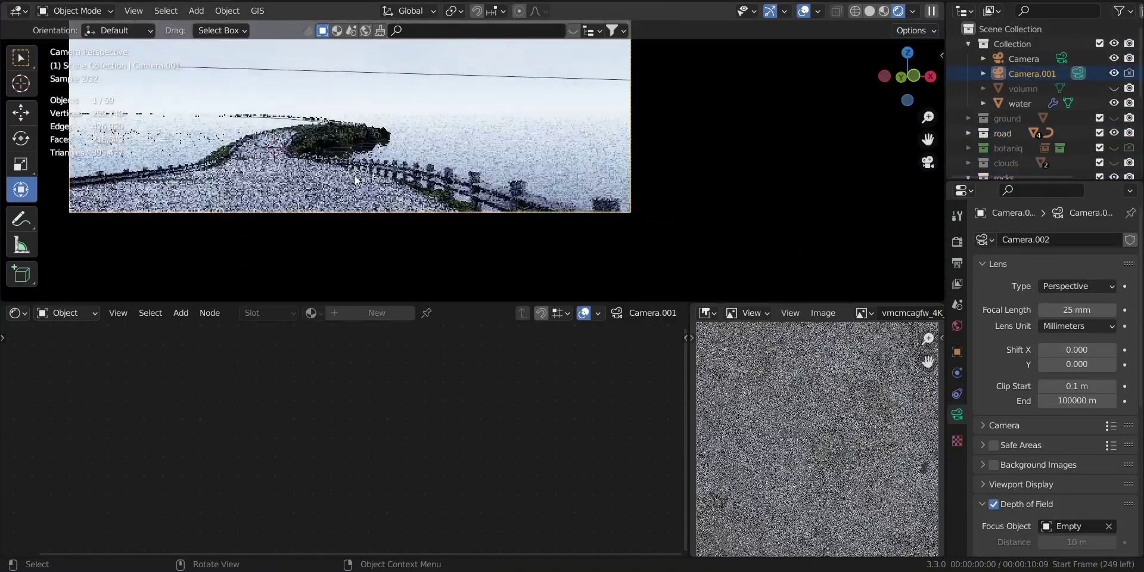
scroll(1078, 143, "down", 3)
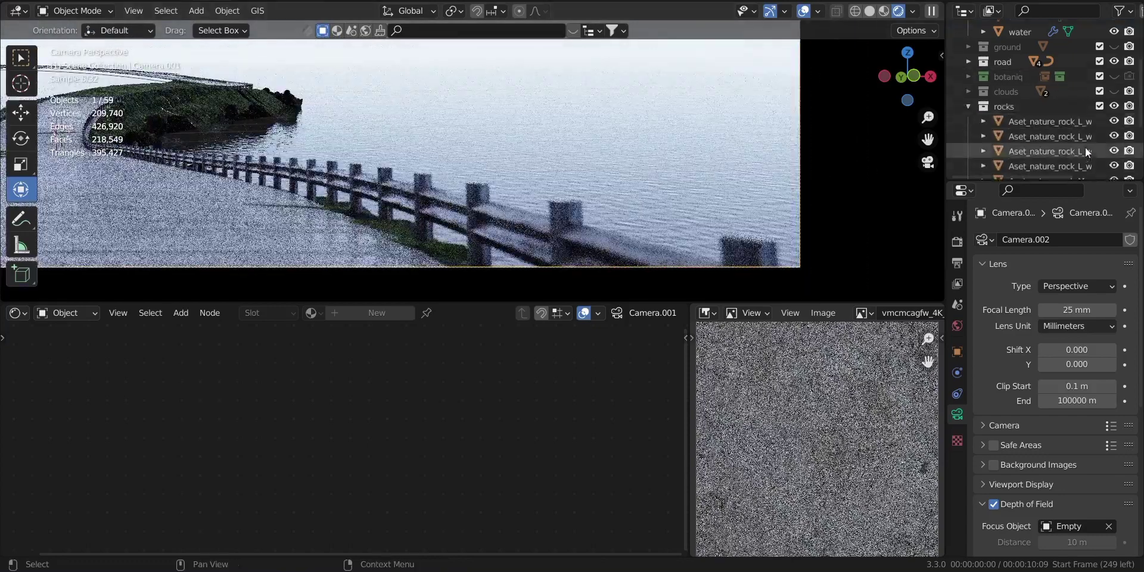
- Reselect all the rock meshes in the rocks collection and examine them beneath the road from the side
left_click(1033, 124)
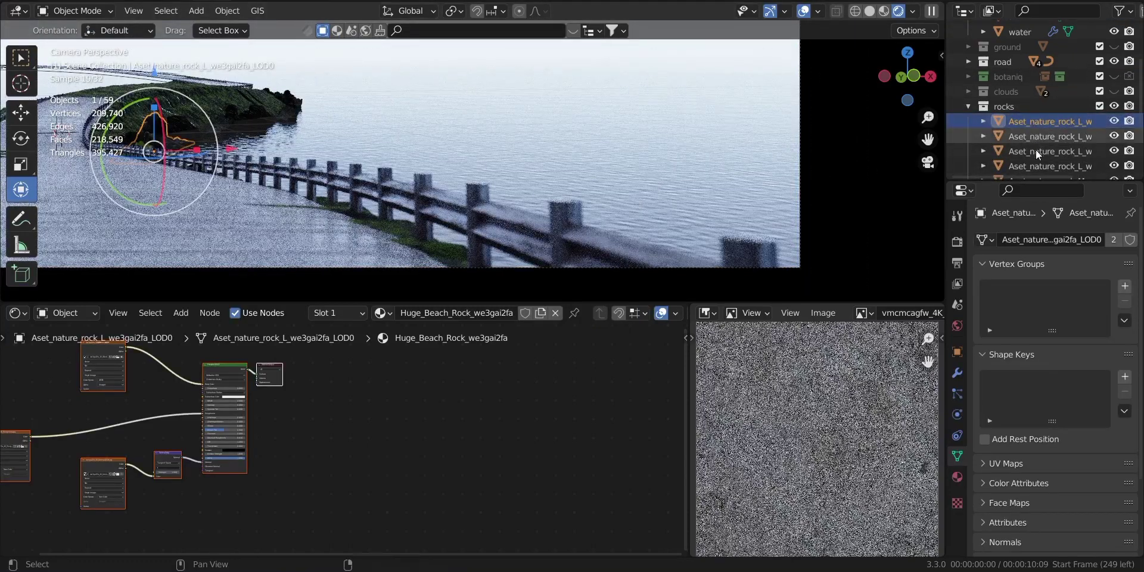
scroll(1035, 156, "down", 3)
left_click(1035, 151, "shift")
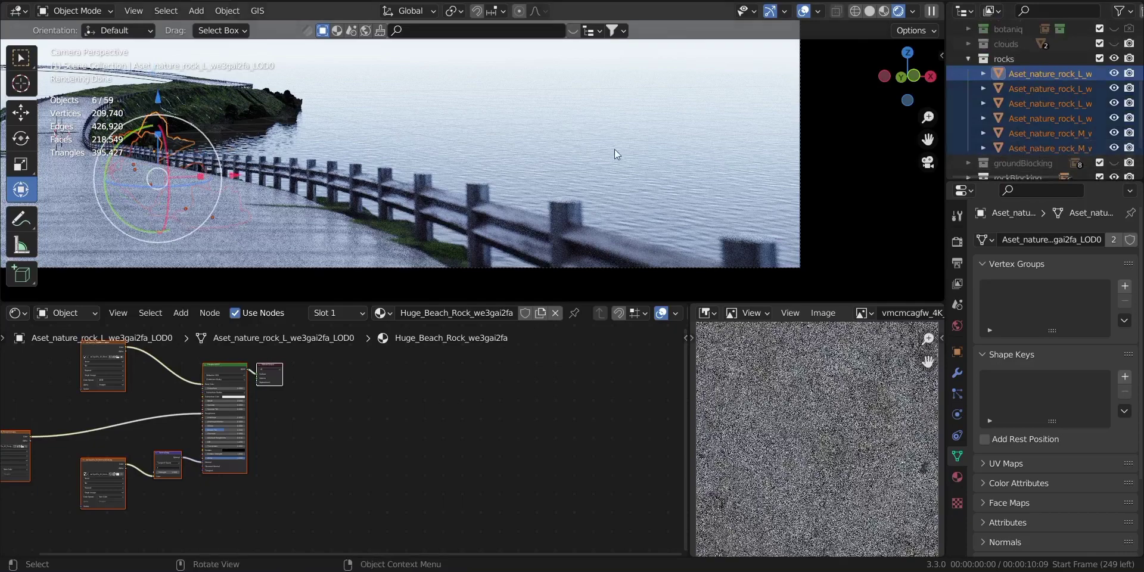
scroll(638, 149, "down", 1)
left_click_drag(907, 81, 954, 108)
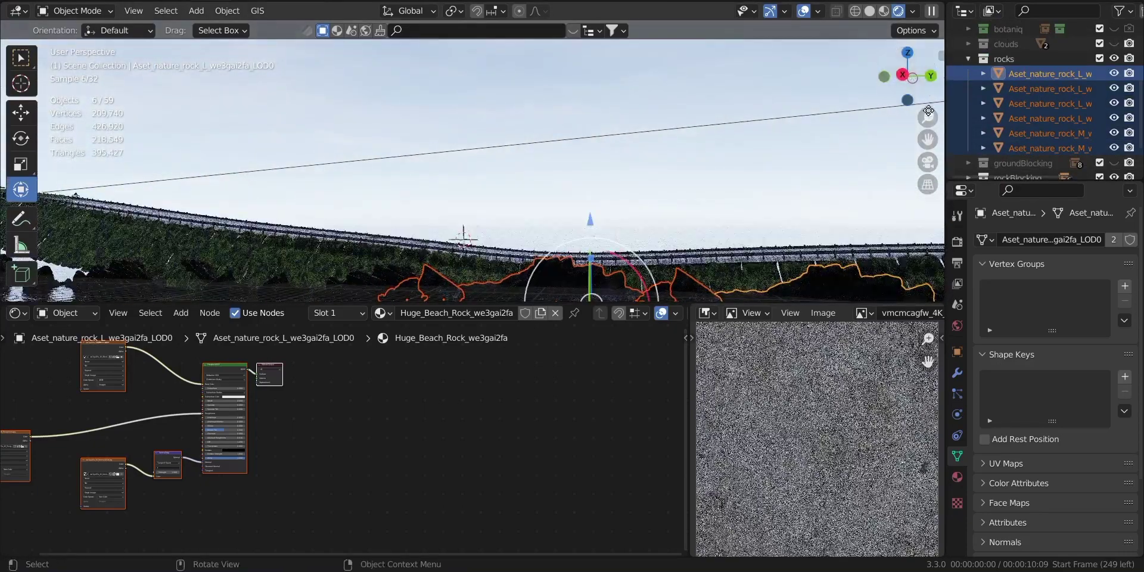
- Collapse the rocks collection and expand the rockBlocking collection
scroll(865, 121, "down", 1)
left_click(977, 62)
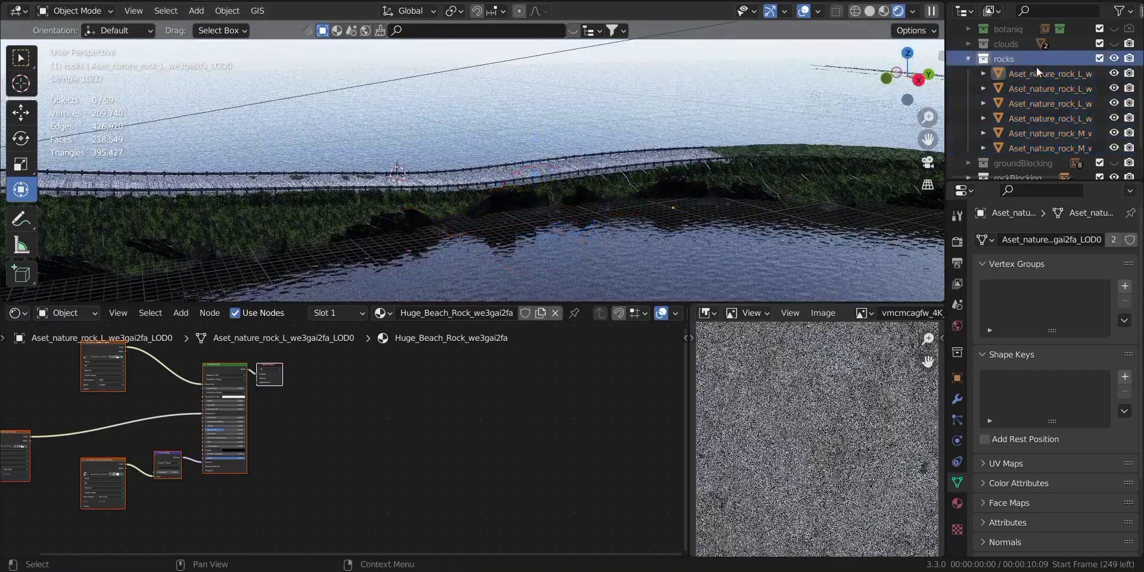
left_click(966, 60)
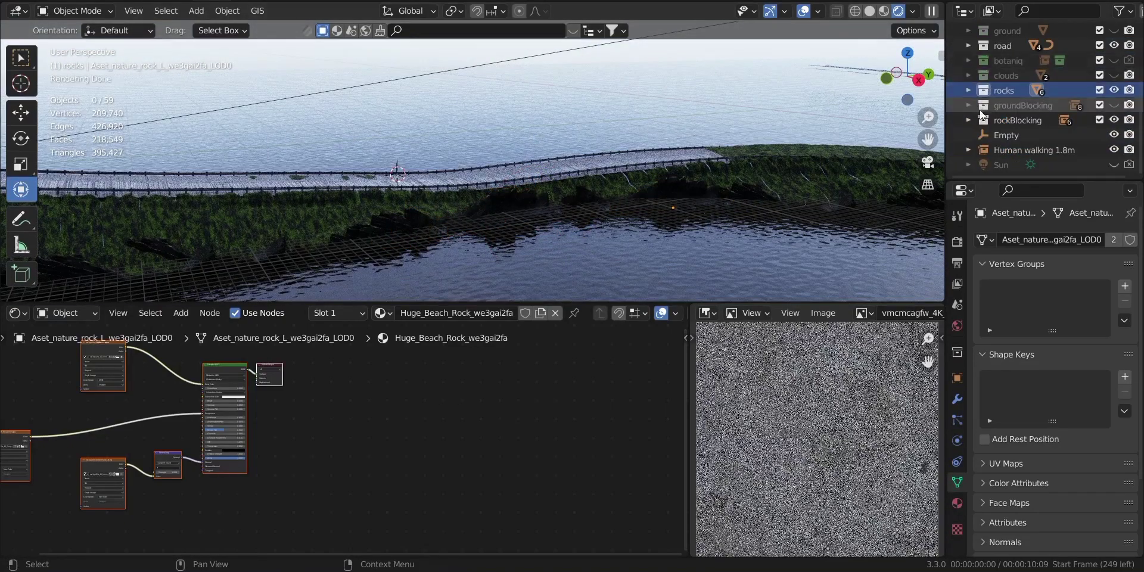
left_click(996, 123)
left_click(965, 120)
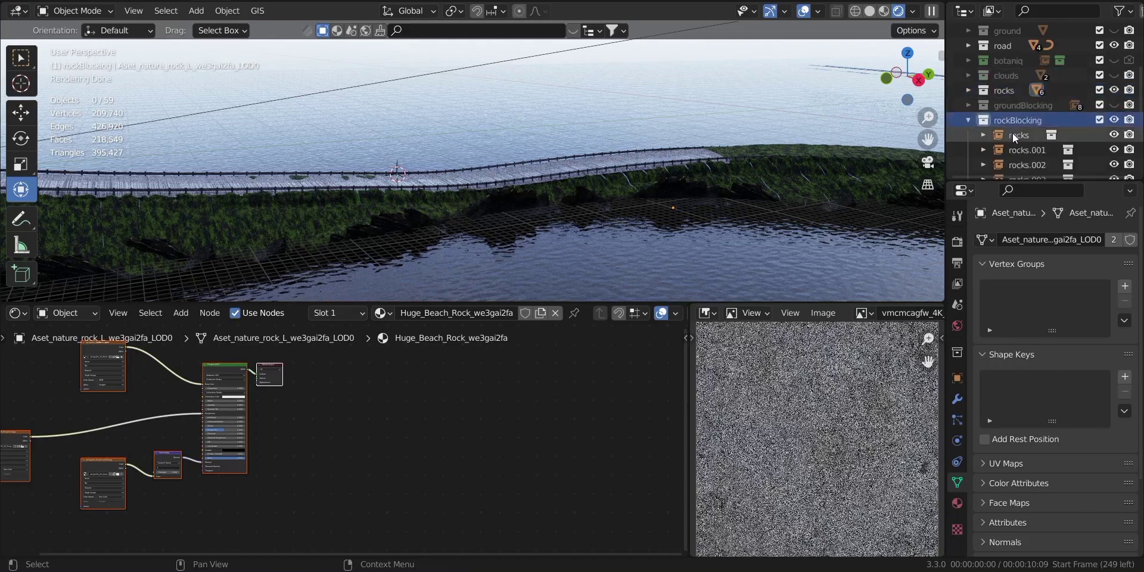
- Select all the rock instances from rocks to rocks.005 in rockBlocking and examine them through the active camera
left_click(1014, 134)
scroll(1014, 134, "down", 3)
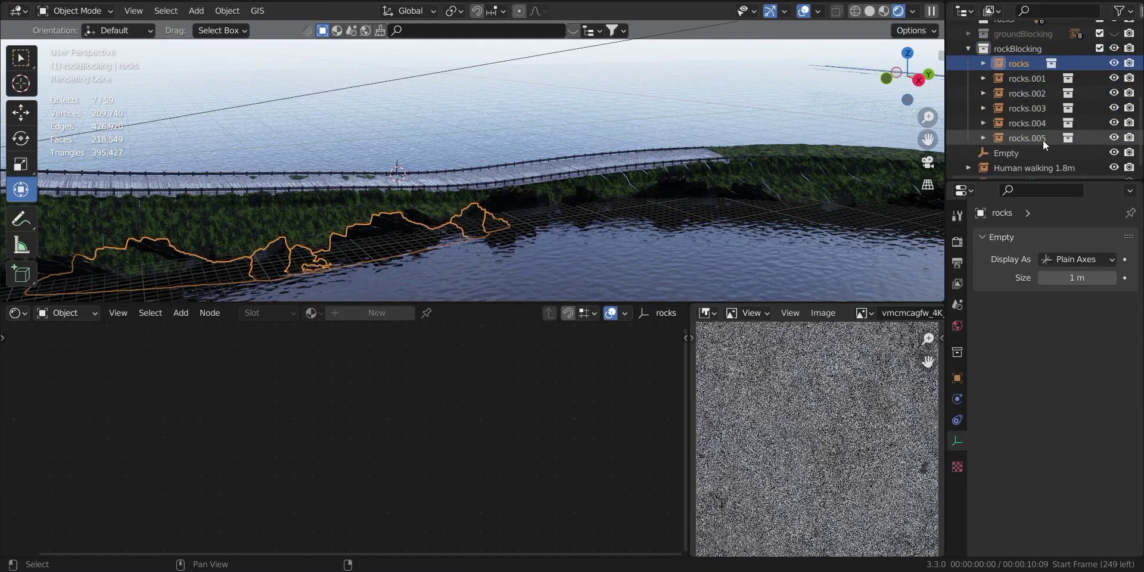
left_click(1042, 138, "shift")
left_click(928, 161)
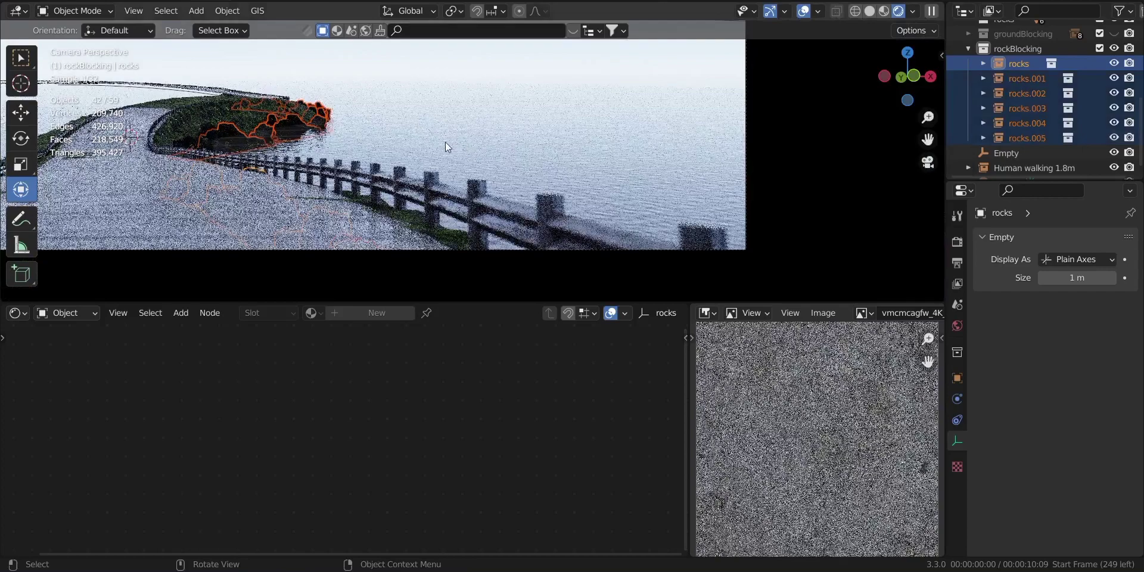
- Make the object named Camera in the main Collection the active scene camera
scroll(992, 73, "up", 5)
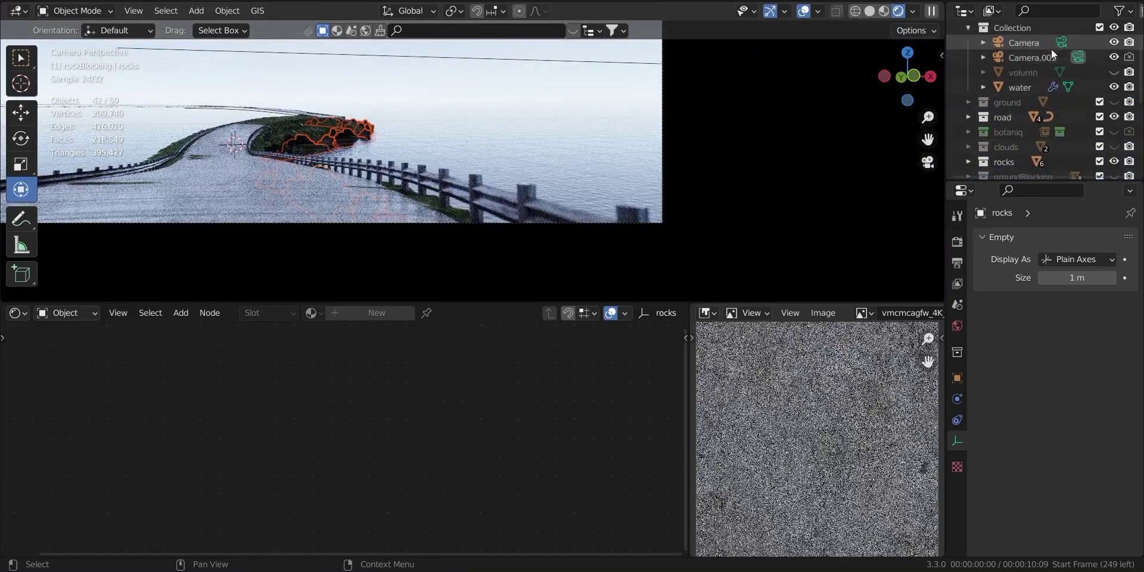
left_click(1057, 43)
key("ctrl+KP_0")
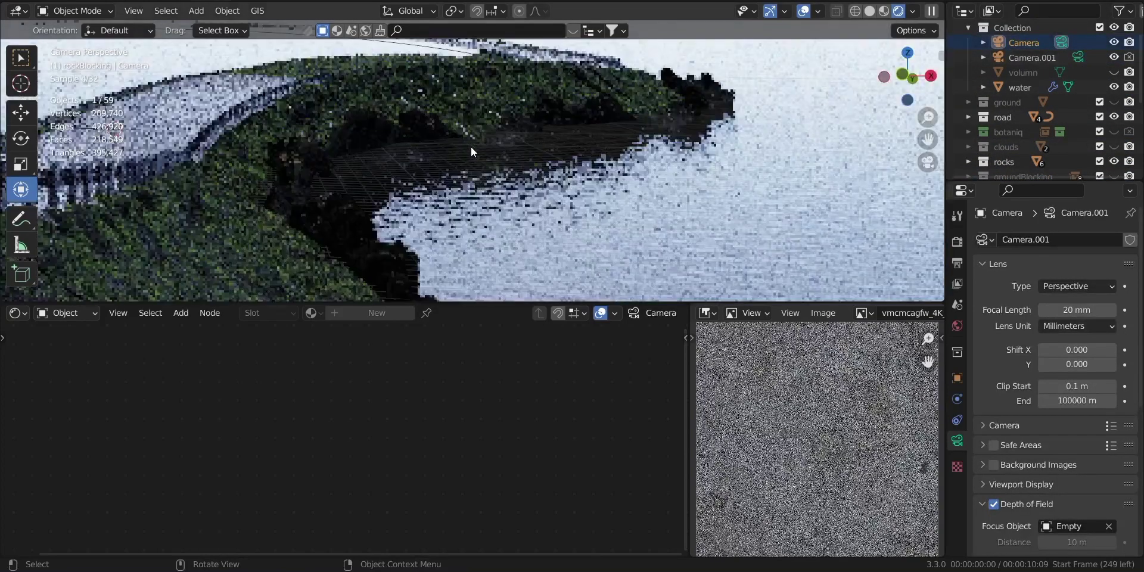
- Select individual rockBlocking instances, ending with rocks.004, to inspect their placement along the shore, and collapse the collection
scroll(1007, 113, "down", 5)
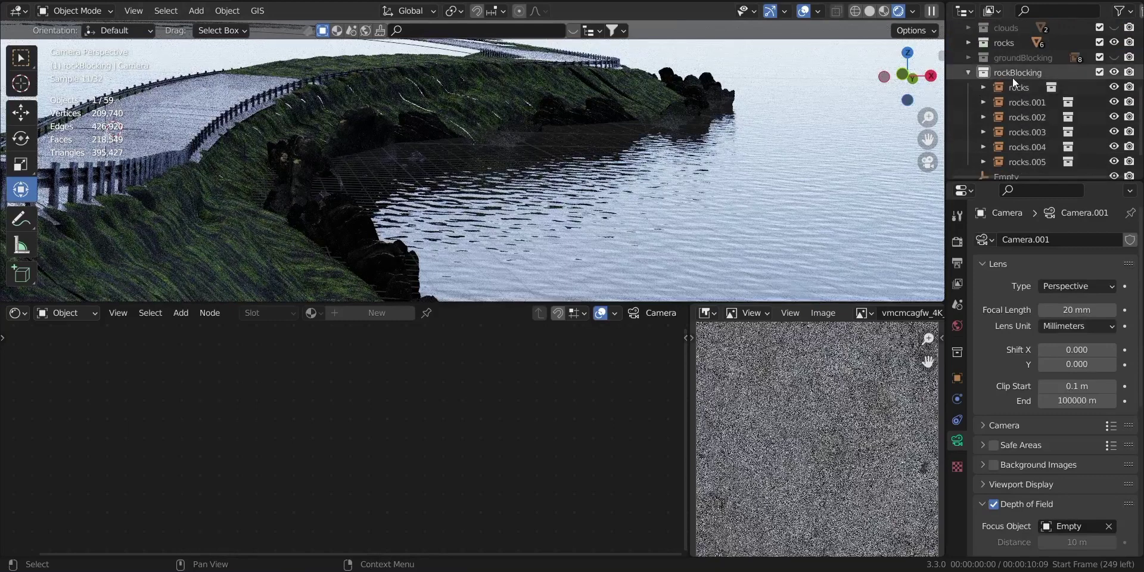
left_click(1022, 101)
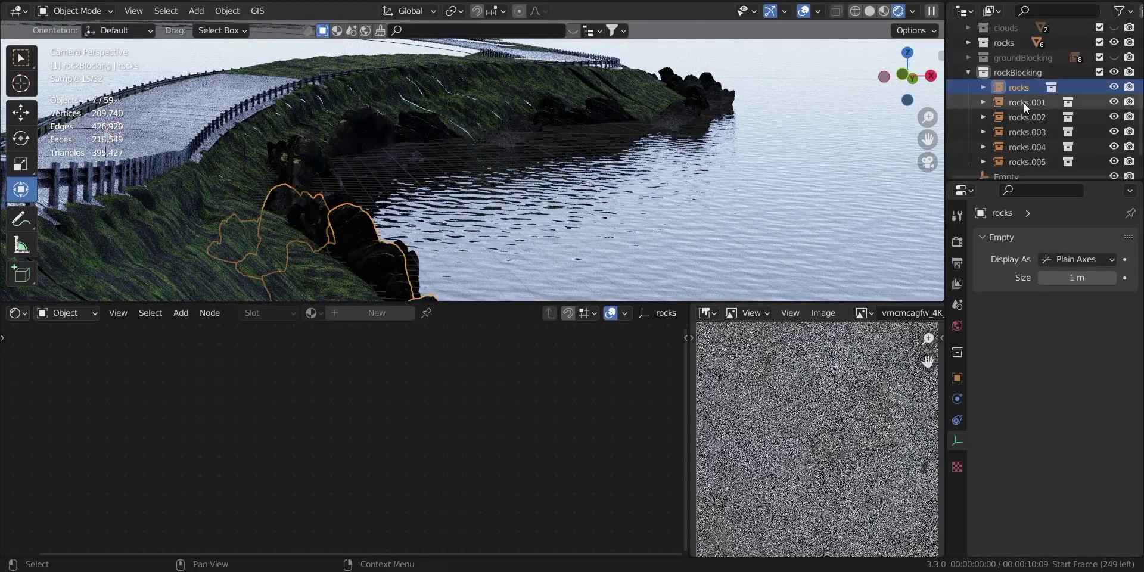
left_click(1032, 137)
left_click(1032, 149)
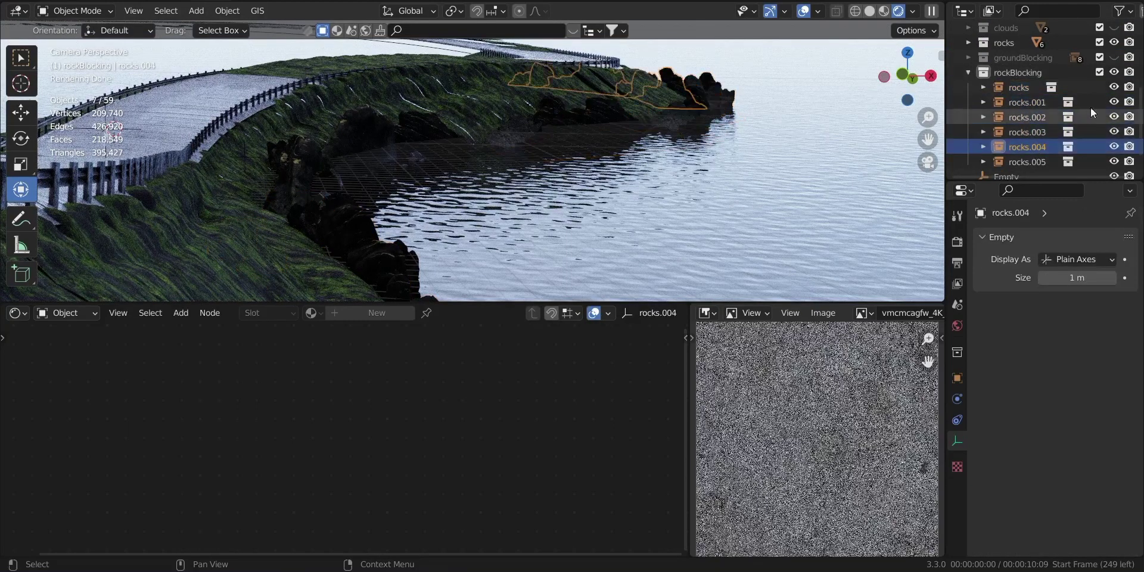
left_click(967, 72)
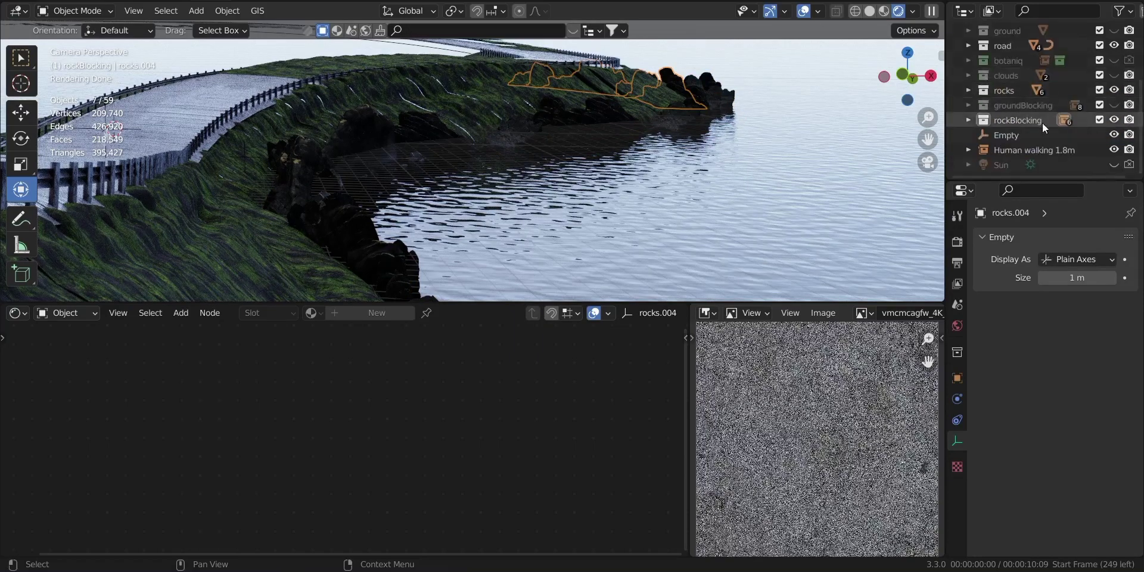
- Hide the rockBlocking and rocks collections and examine the bare shoreline in the camera view
left_click(1118, 119)
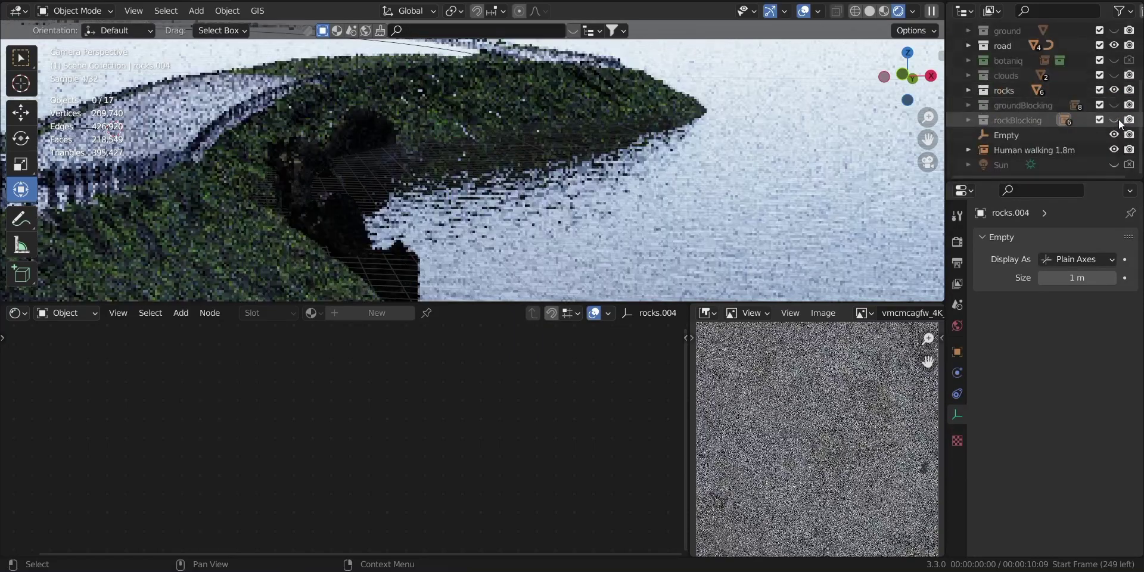
left_click(1117, 89)
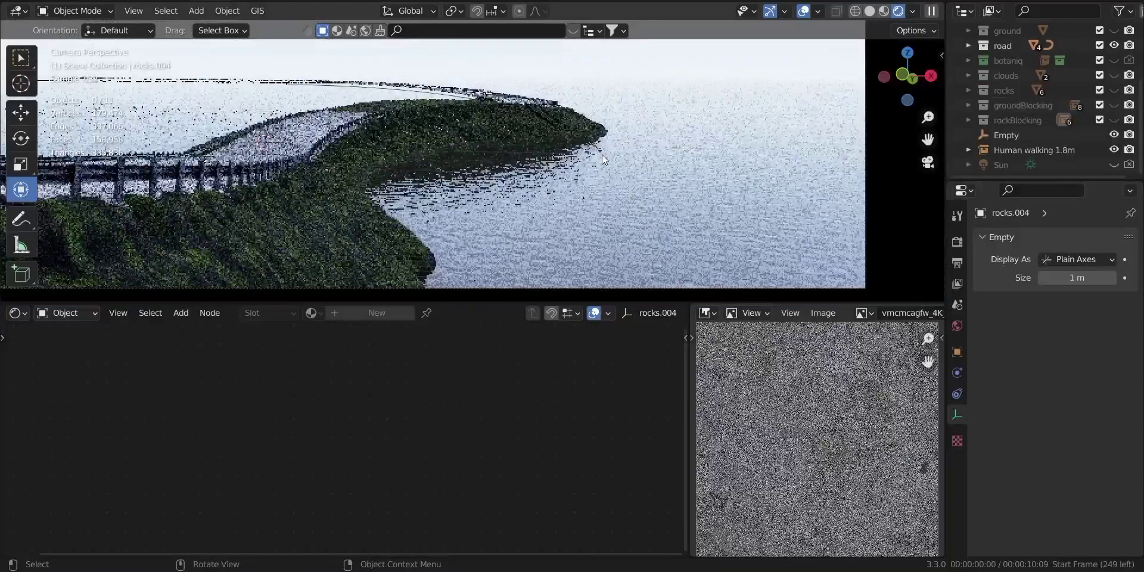
scroll(497, 148, "down", 1)
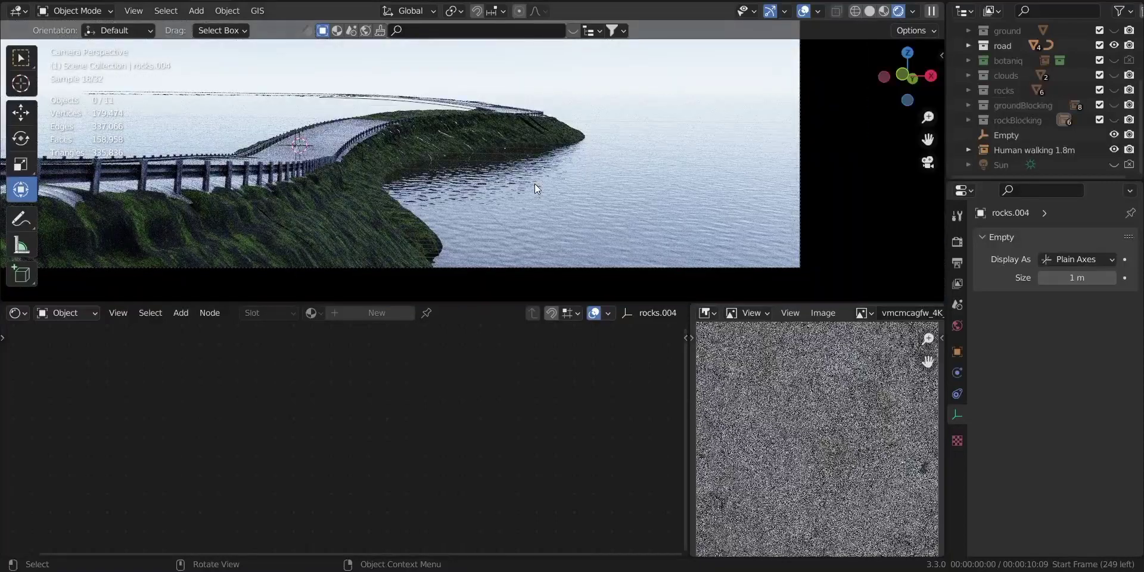
scroll(402, 119, "down", 2)
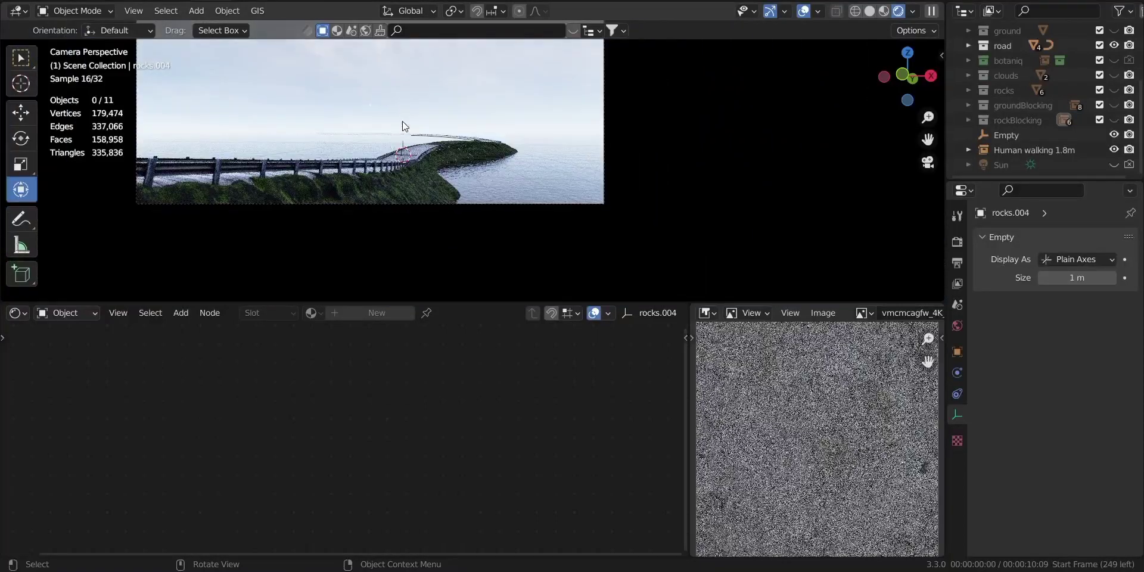
scroll(452, 134, "up", 2)
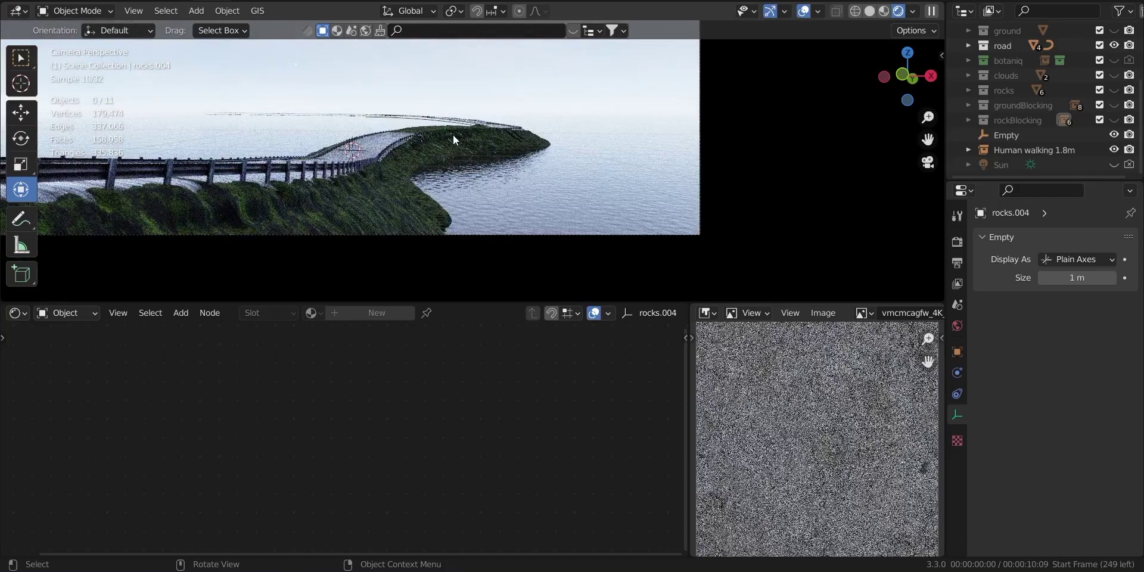
scroll(453, 135, "down", 2)
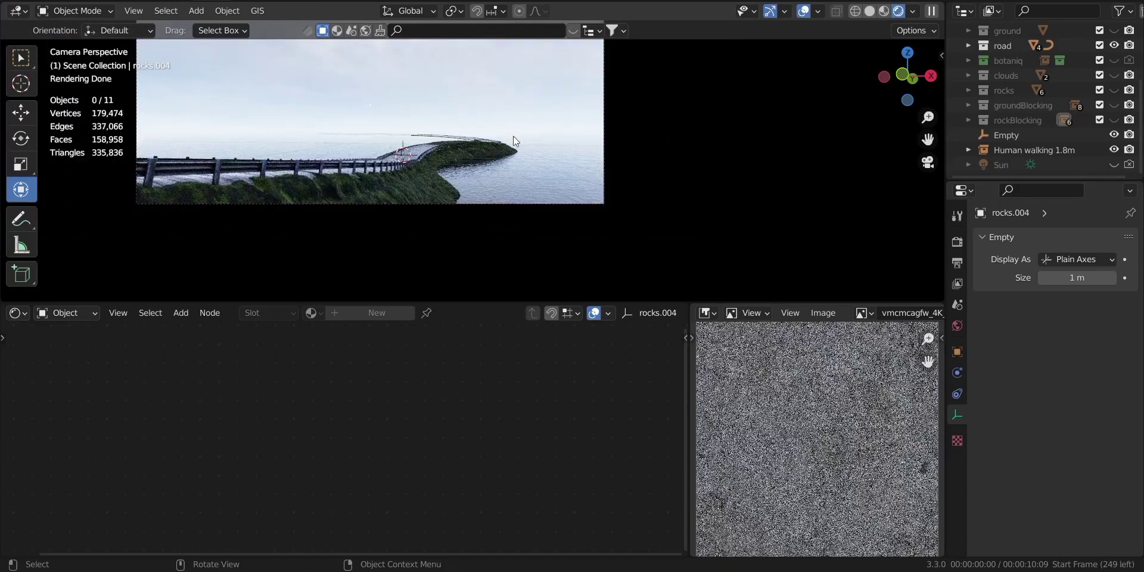
scroll(486, 154, "up", 2)
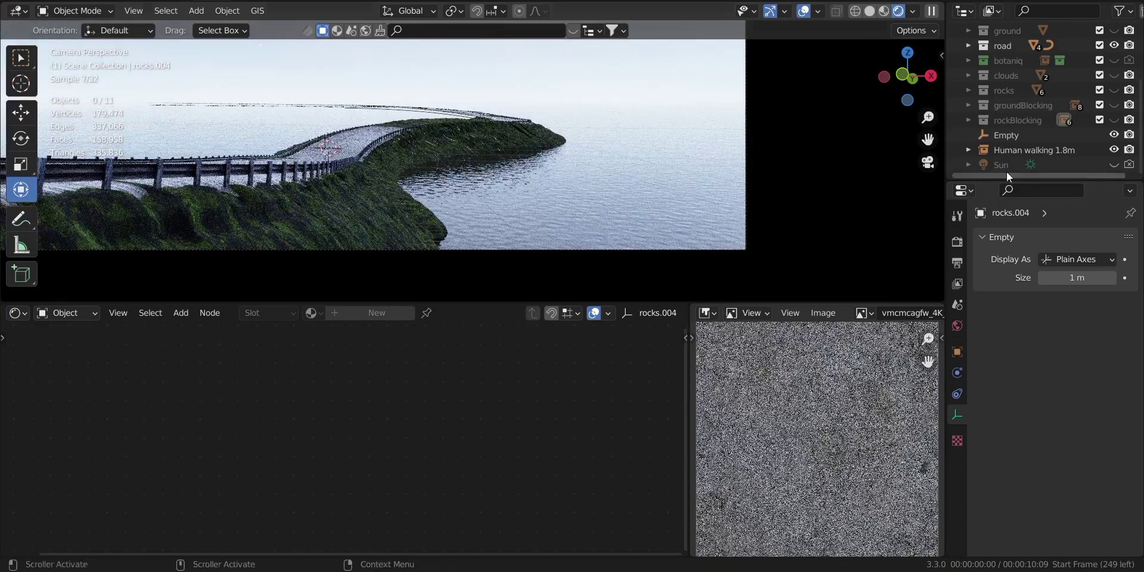
- Select the Human walking 1.8m figure and examine its size against the road and guardrails
left_click(1047, 151)
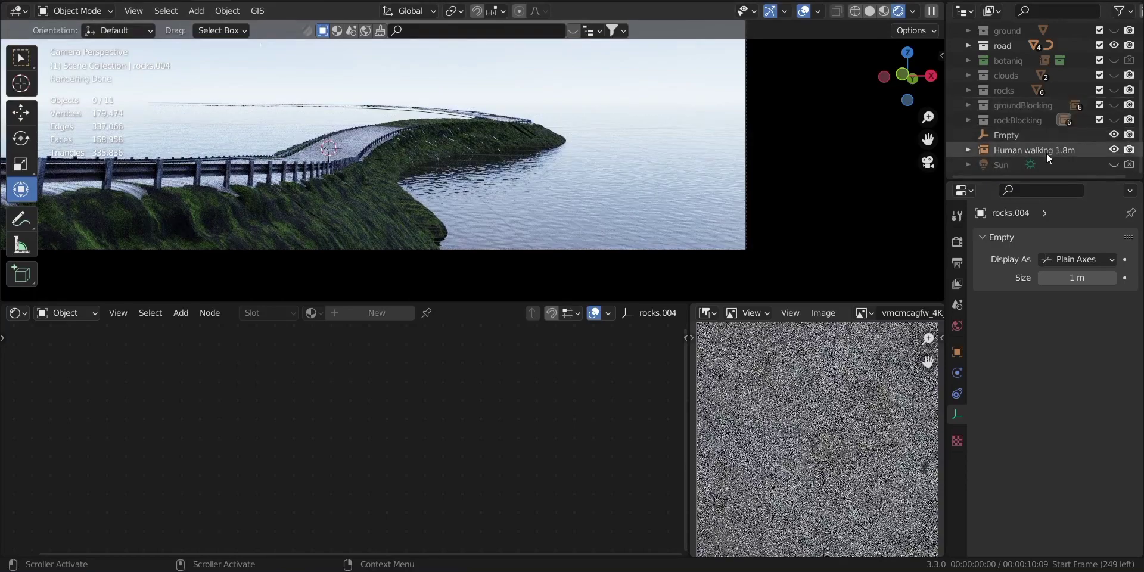
scroll(381, 152, "up", 3)
scroll(370, 150, "up", 3)
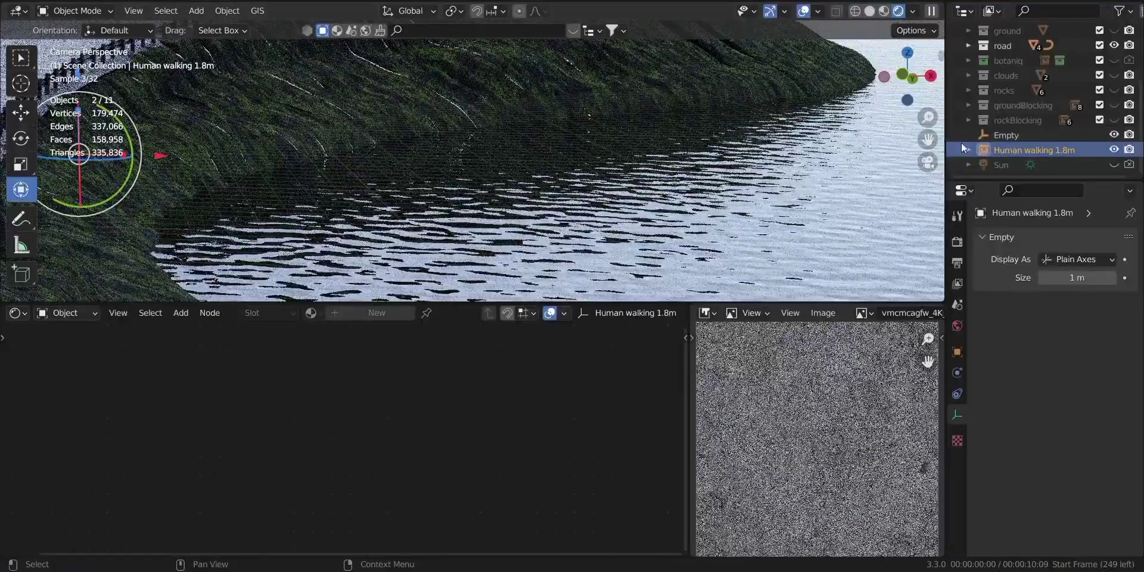
middle_click_drag(684, 155, 886, 181, "shift")
middle_click_drag(100, 113, 522, 104, "shift")
scroll(506, 103, "up", 3)
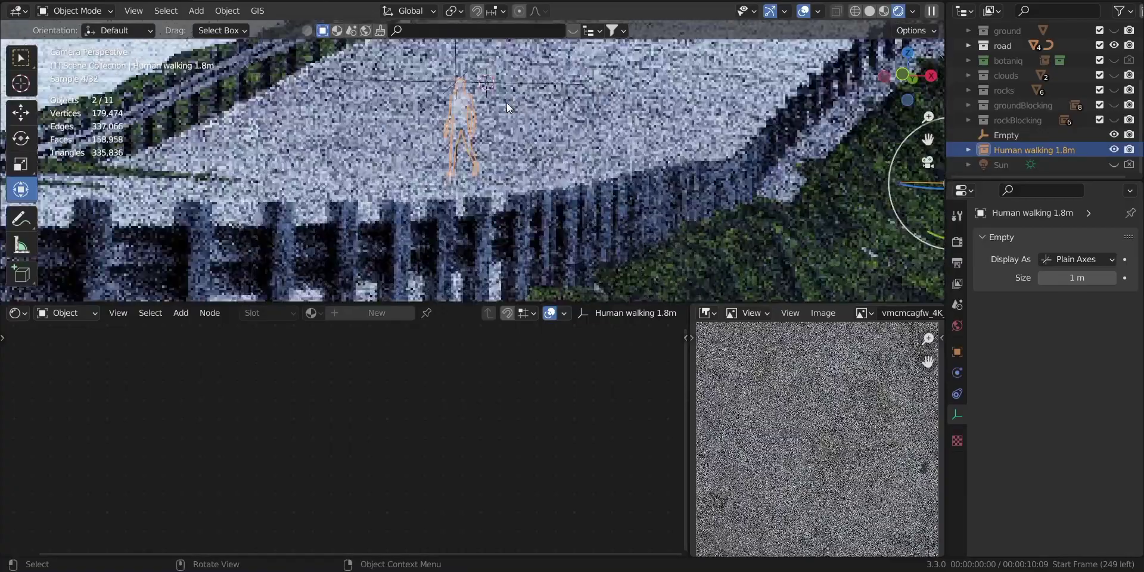
scroll(501, 103, "up", 2)
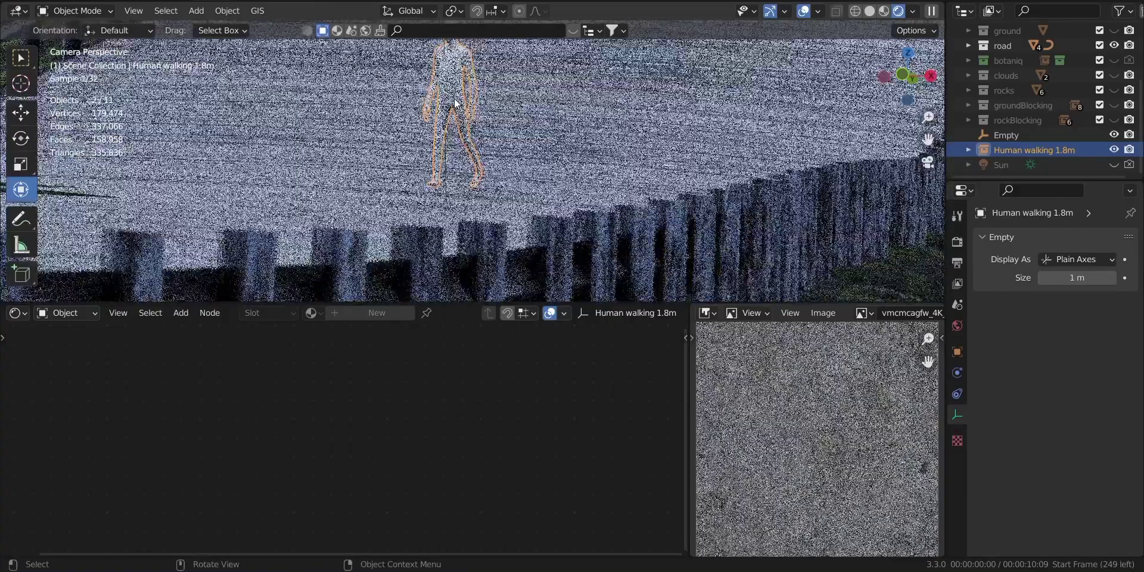
scroll(454, 95, "down", 2)
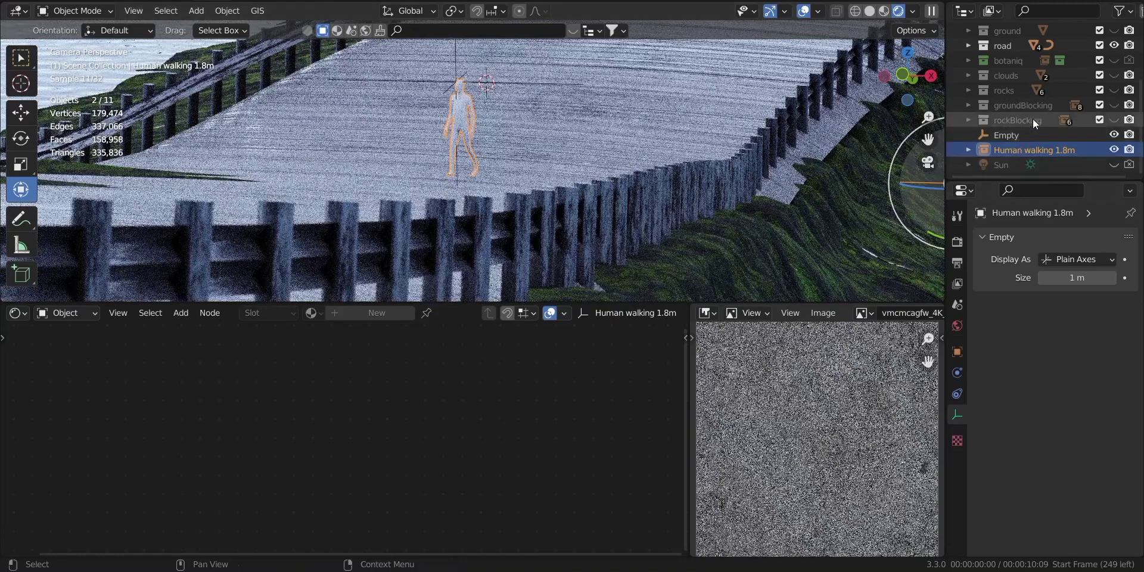
- Set the Human walking 1.8m figure's X, Y and Z scale to 1
left_click(958, 353)
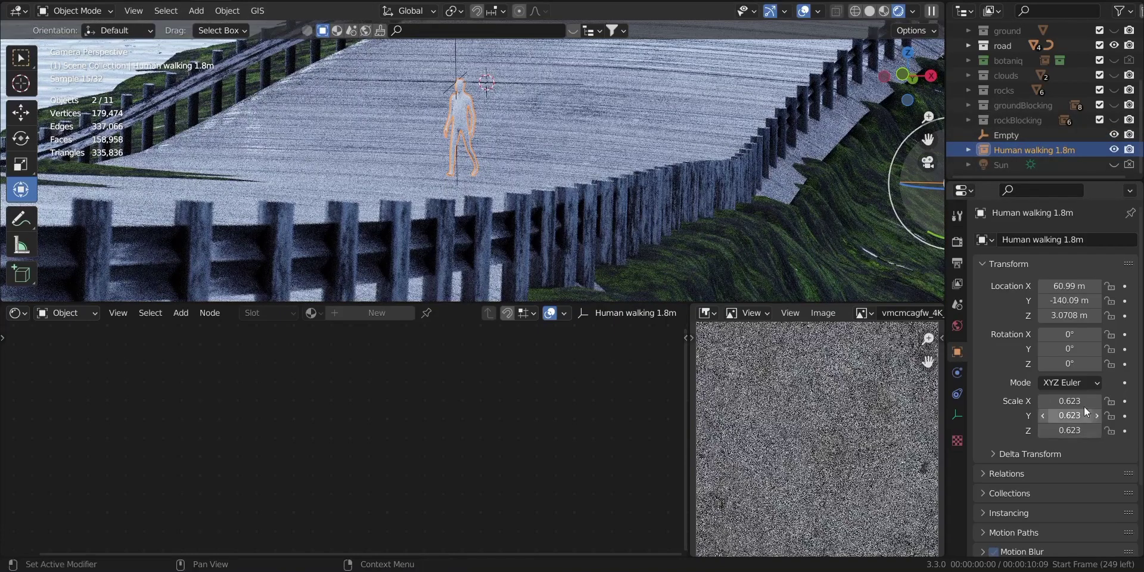
scroll(473, 166, "up", 2)
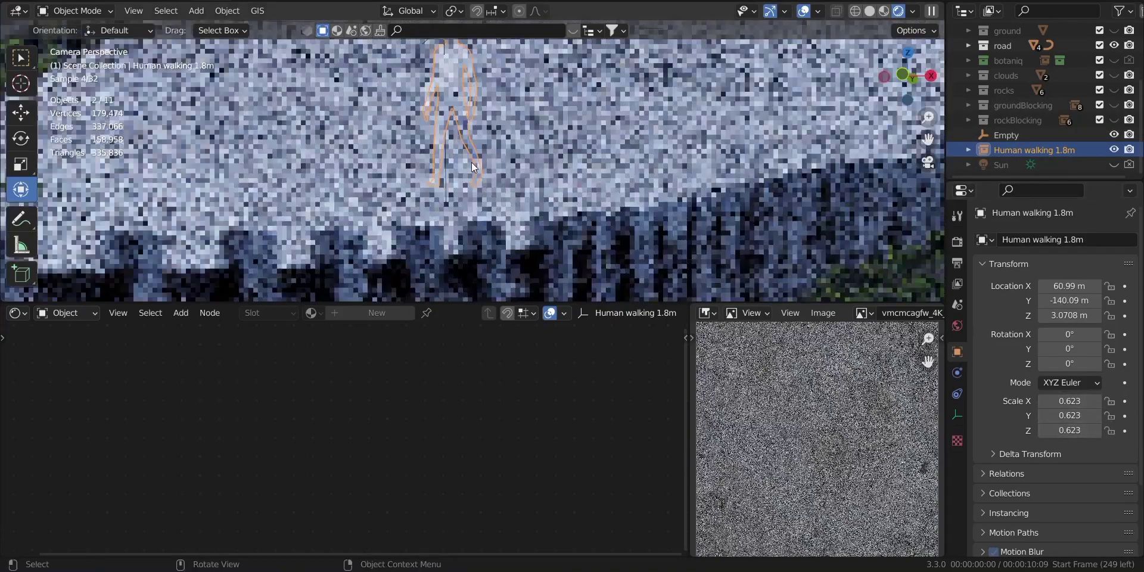
scroll(472, 167, "down", 2)
scroll(472, 167, "down", 3)
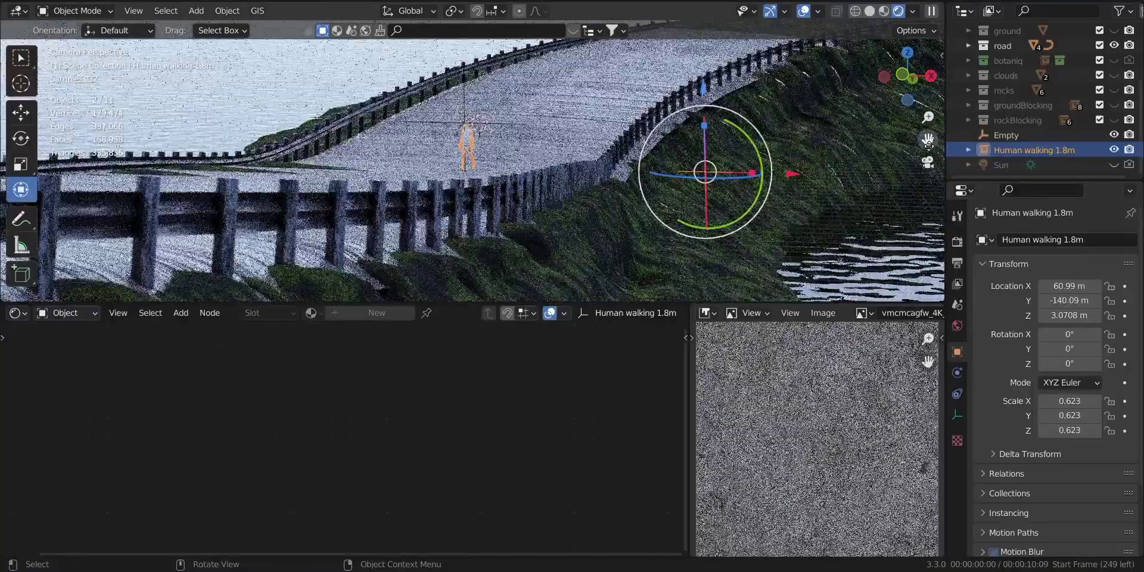
left_click_drag(927, 139, 900, 291)
middle_click_drag(812, 107, 739, 83)
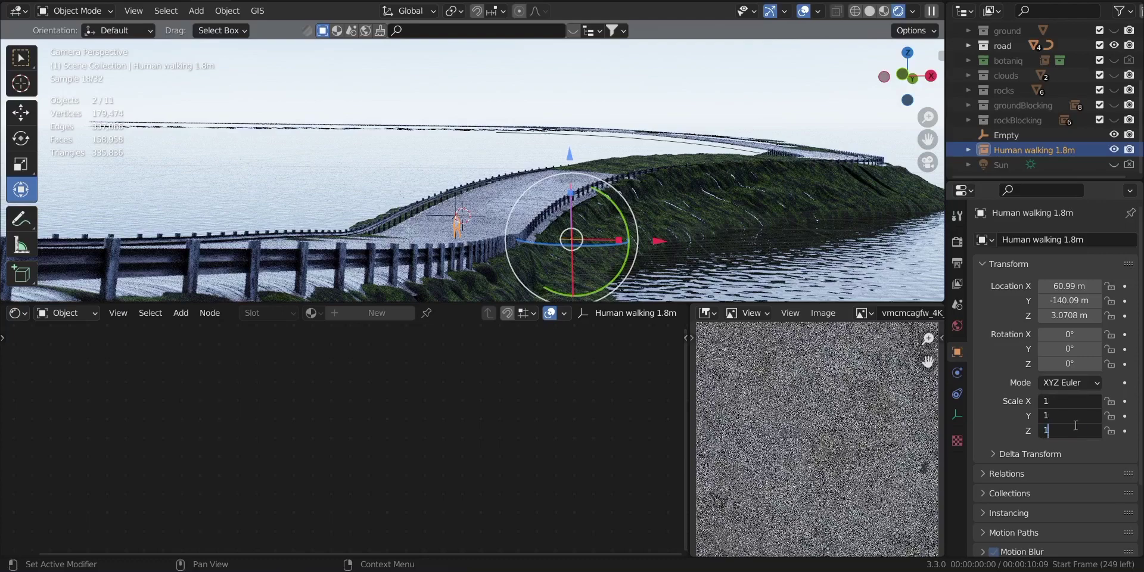
key("Return")
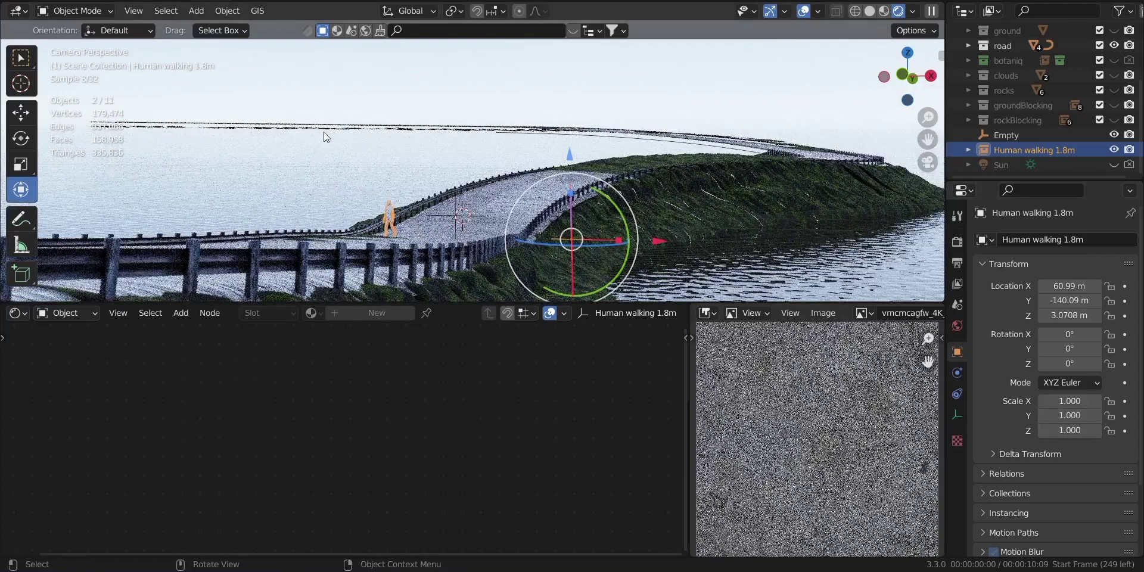
- Check the figure's place on the road from above, move it along X to about 63.4 m, and deselect it
scroll(324, 131, "up", 3)
left_click_drag(906, 81, 910, 173)
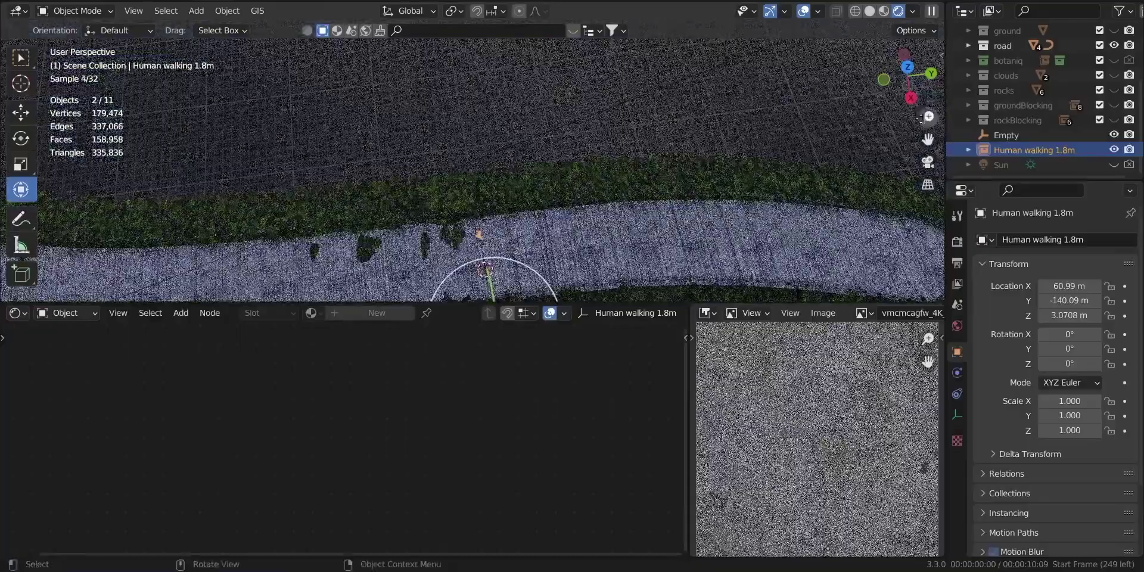
middle_click_drag(636, 190, 663, 137, "shift")
scroll(663, 138, "up", 3)
scroll(663, 138, "up", 4)
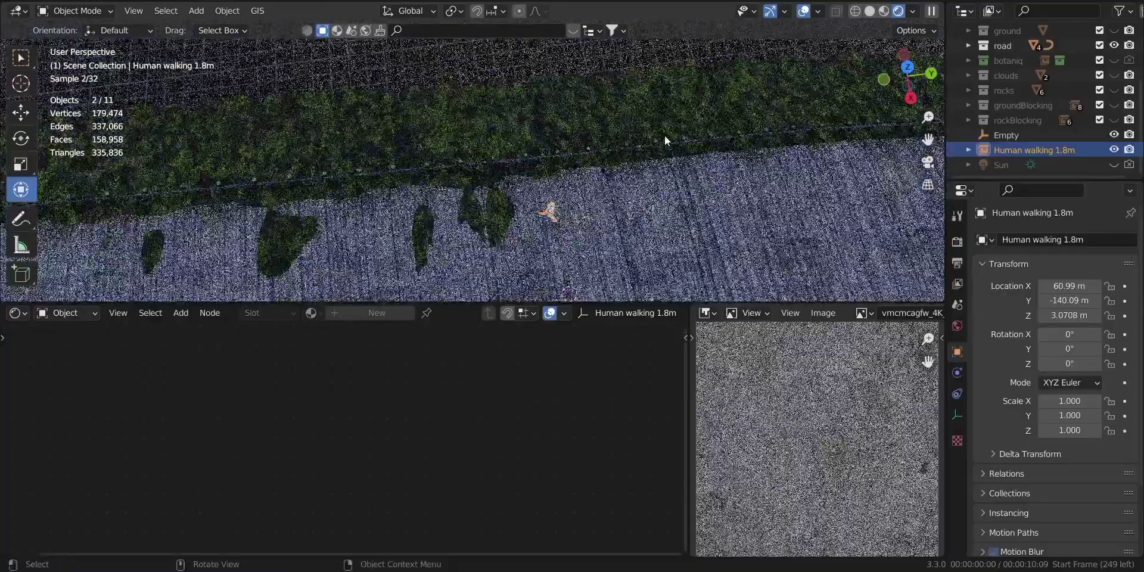
left_click(927, 162)
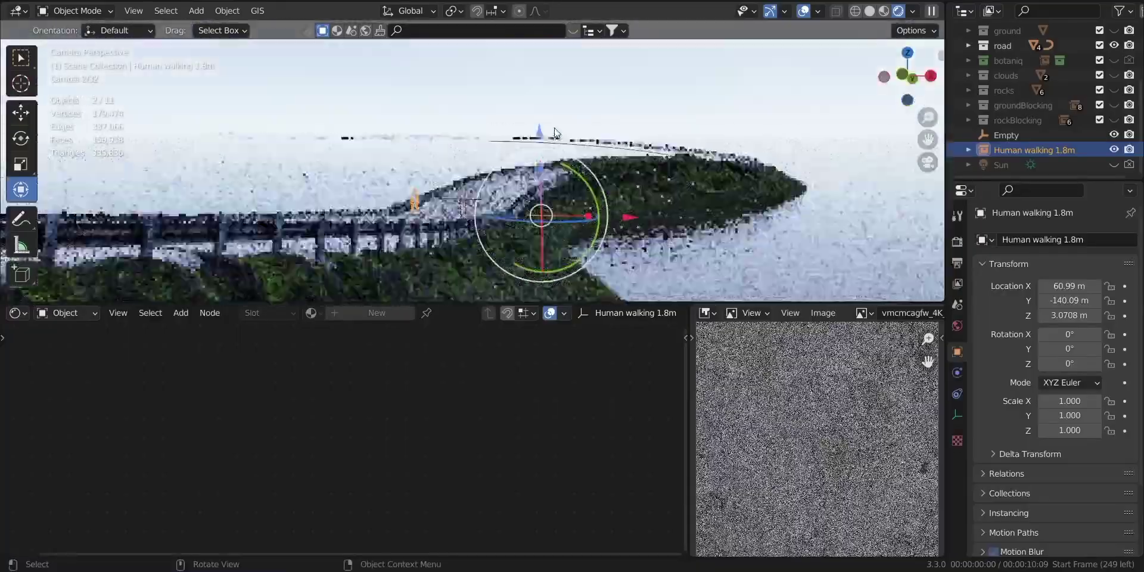
left_click_drag(627, 219, 706, 218)
left_click(710, 90)
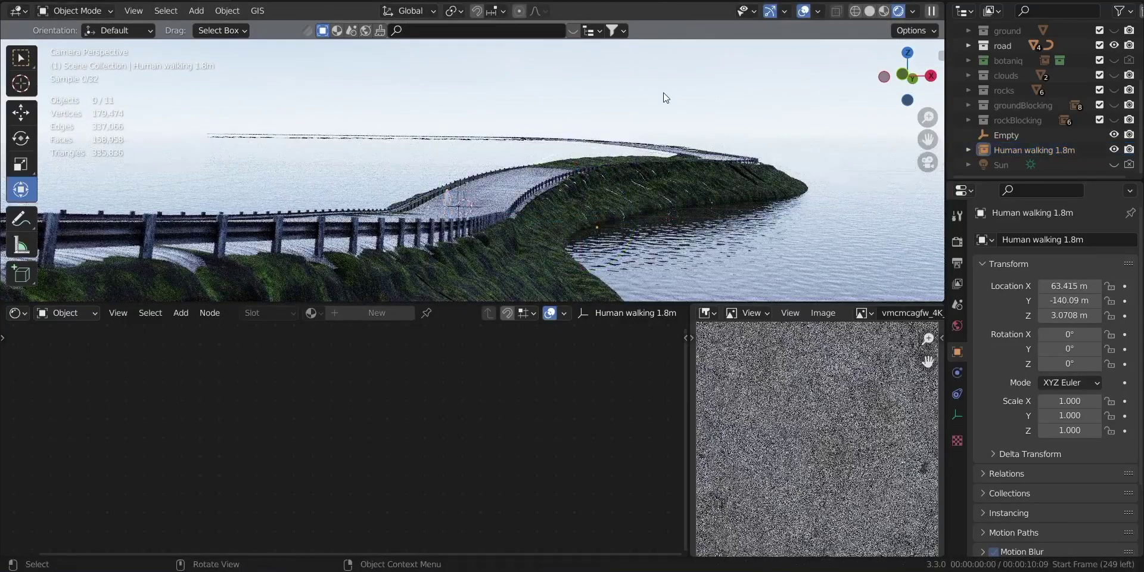
- Check the moved figure's scale on the road, and hide Human walking 1.8m in the viewport
scroll(663, 97, "up", 3)
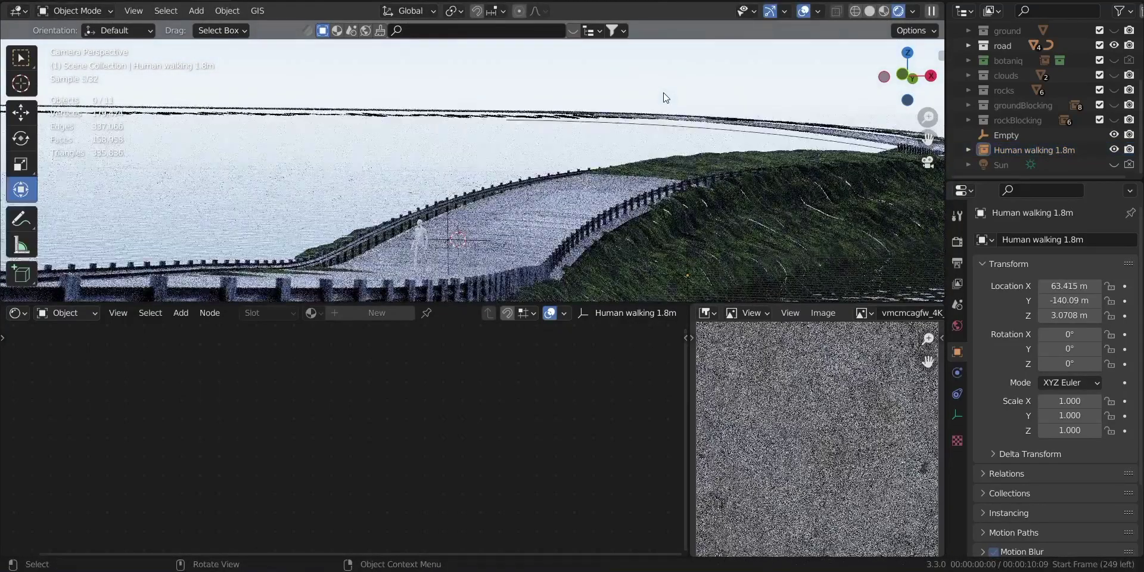
scroll(665, 97, "down", 4)
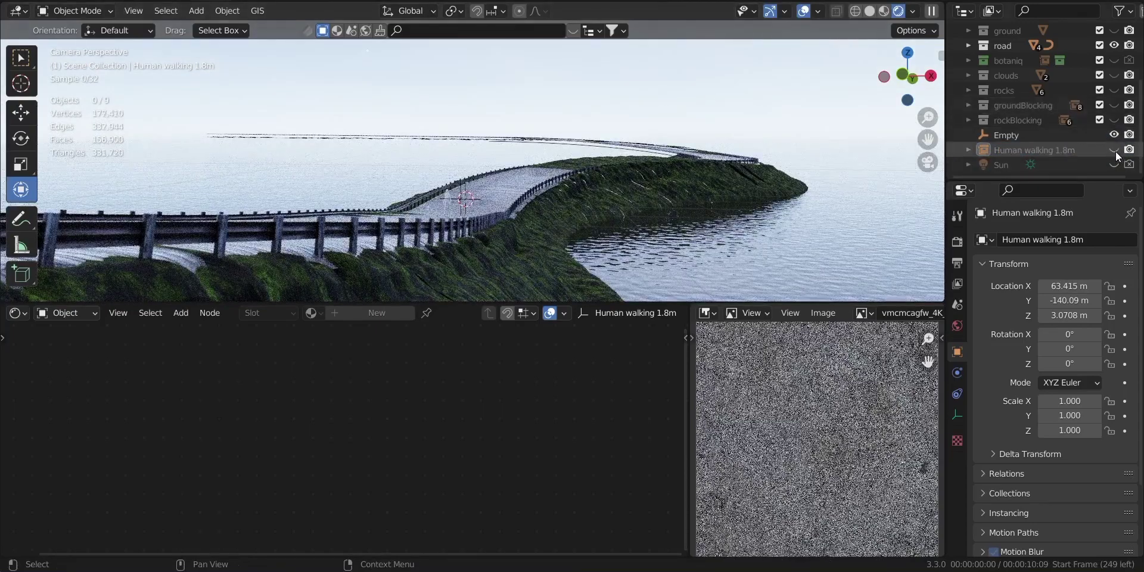
scroll(1060, 117, "up", 6)
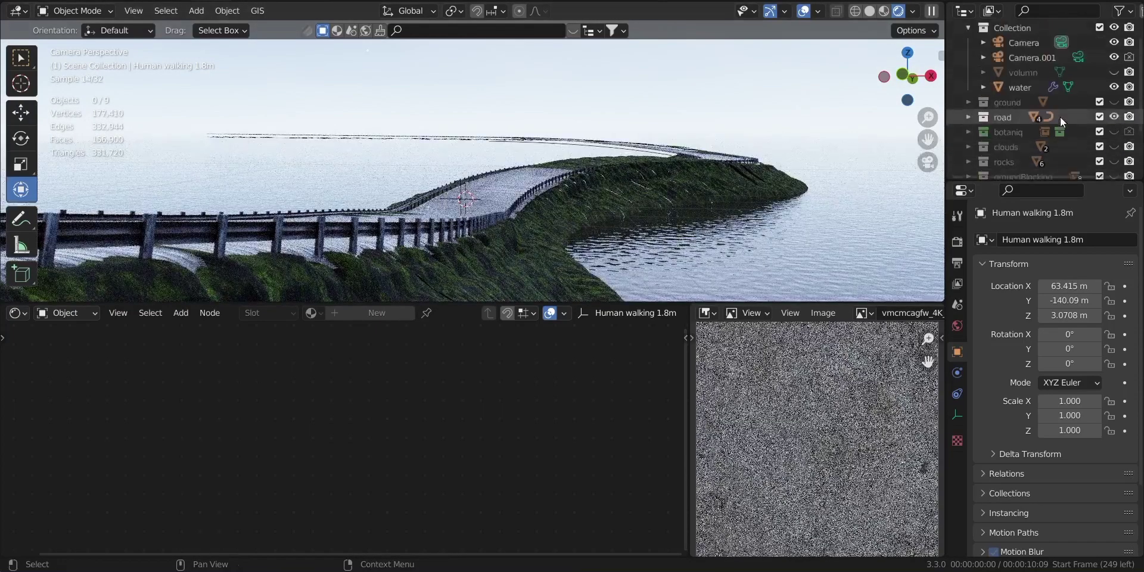
- Select the Empty and examine its position on the road within the full camera frame
scroll(1060, 117, "down", 5)
left_click(1006, 156)
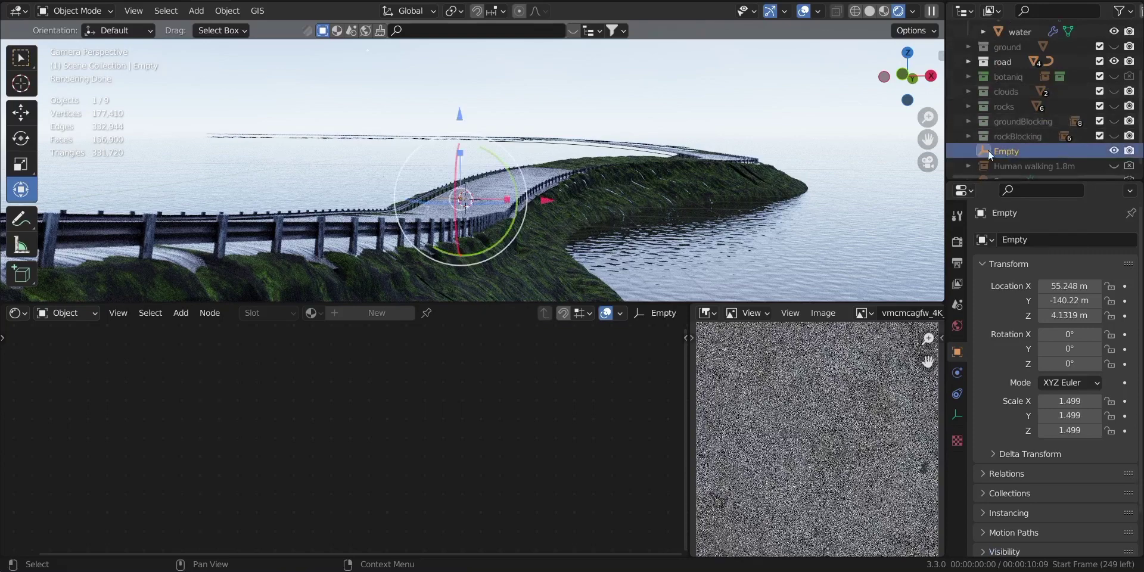
scroll(600, 98, "down", 4)
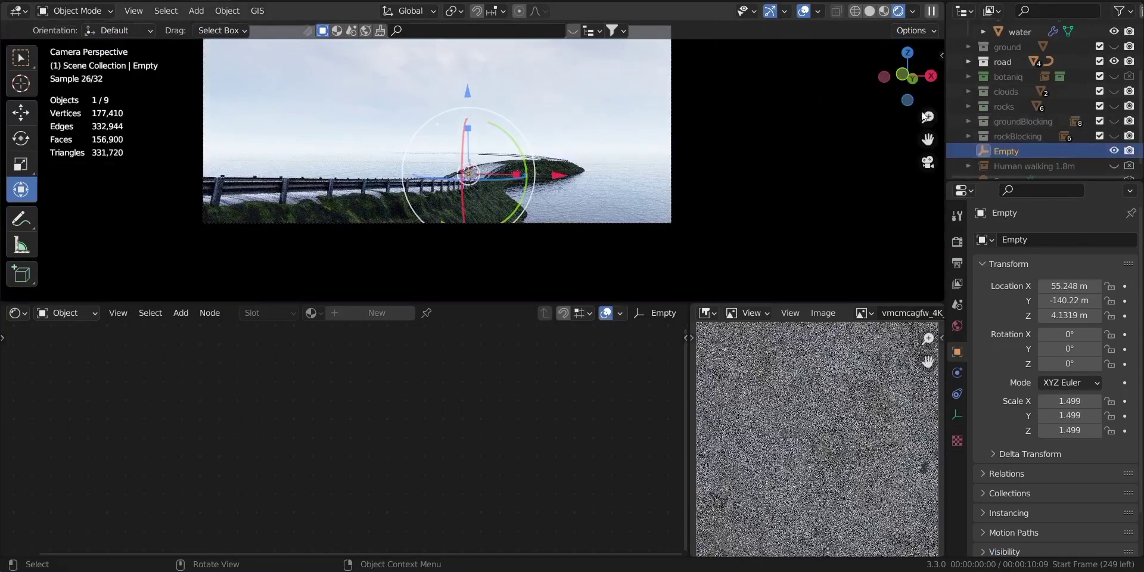
left_click_drag(923, 139, 934, 149)
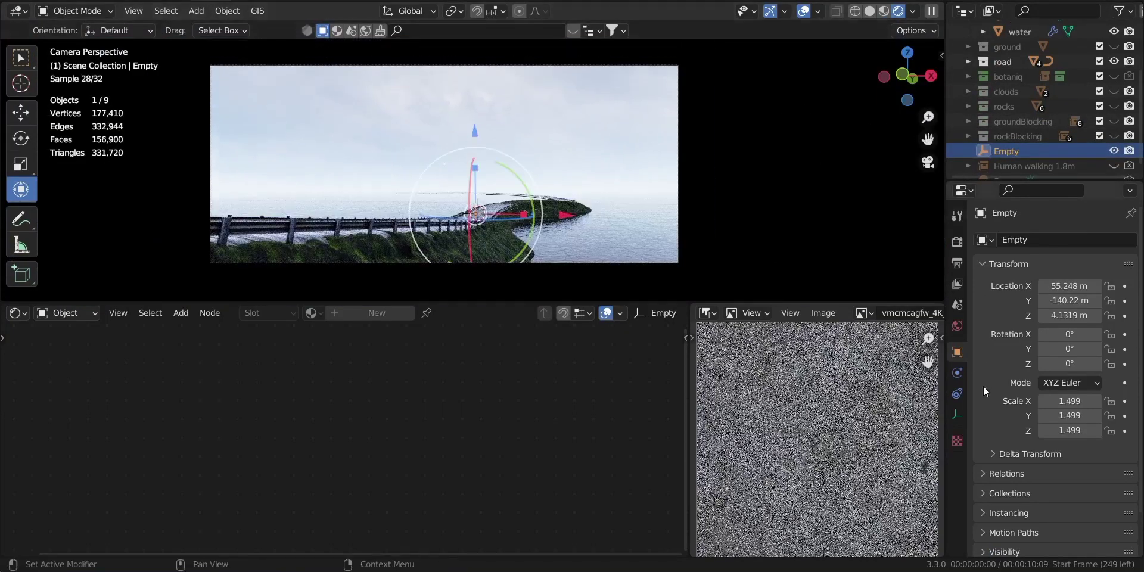
- Hide Camera.001 in the viewport, and check the focus object in Camera's depth of field settings
scroll(1011, 96, "up", 5)
left_click(1022, 62)
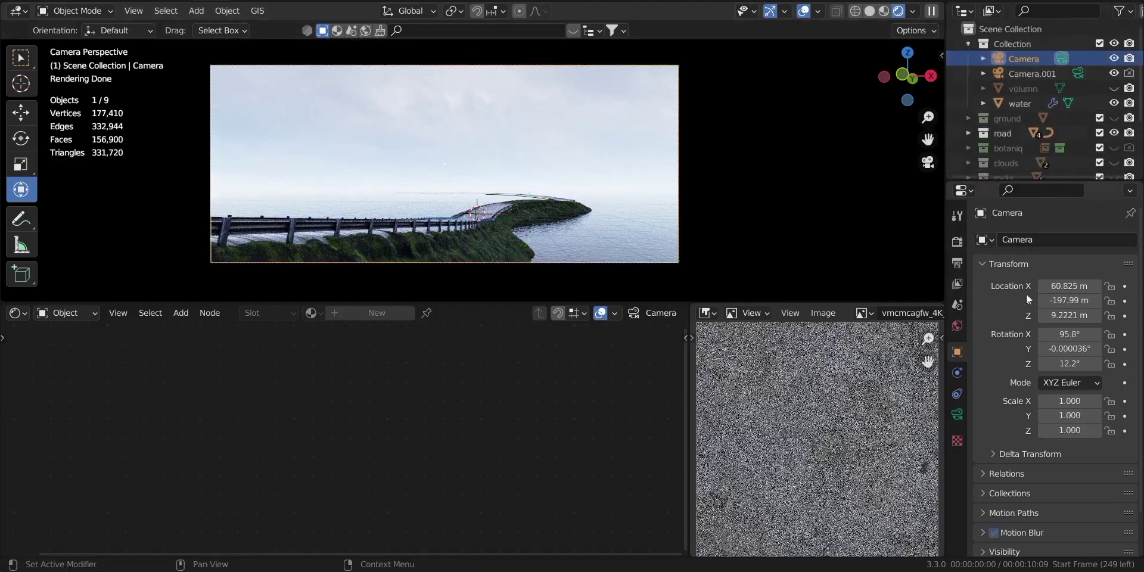
left_click(1113, 74)
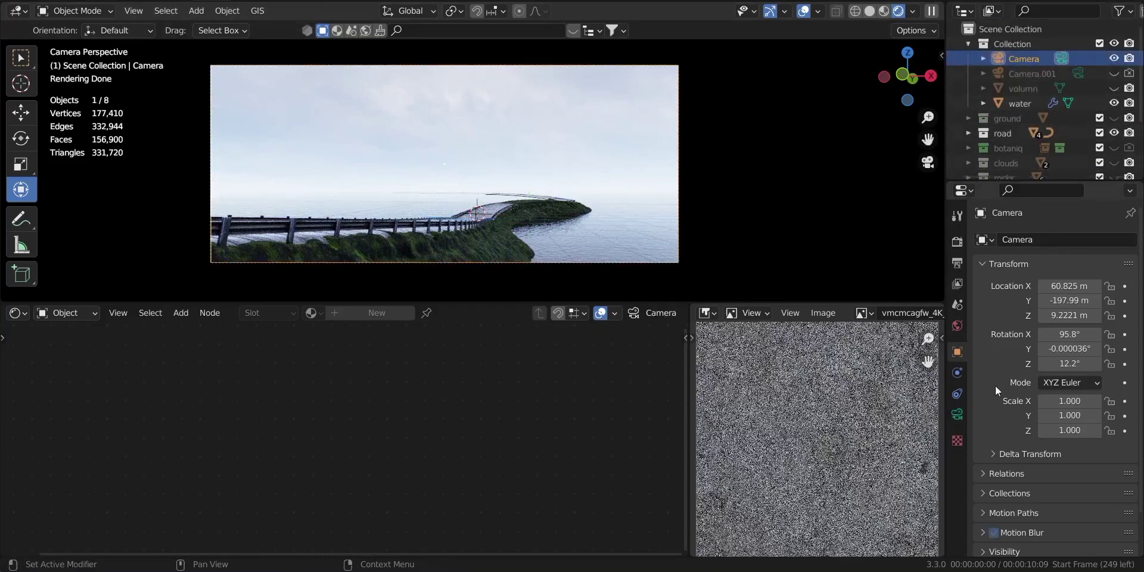
left_click(957, 414)
scroll(1038, 445, "down", 4)
left_click(1070, 407)
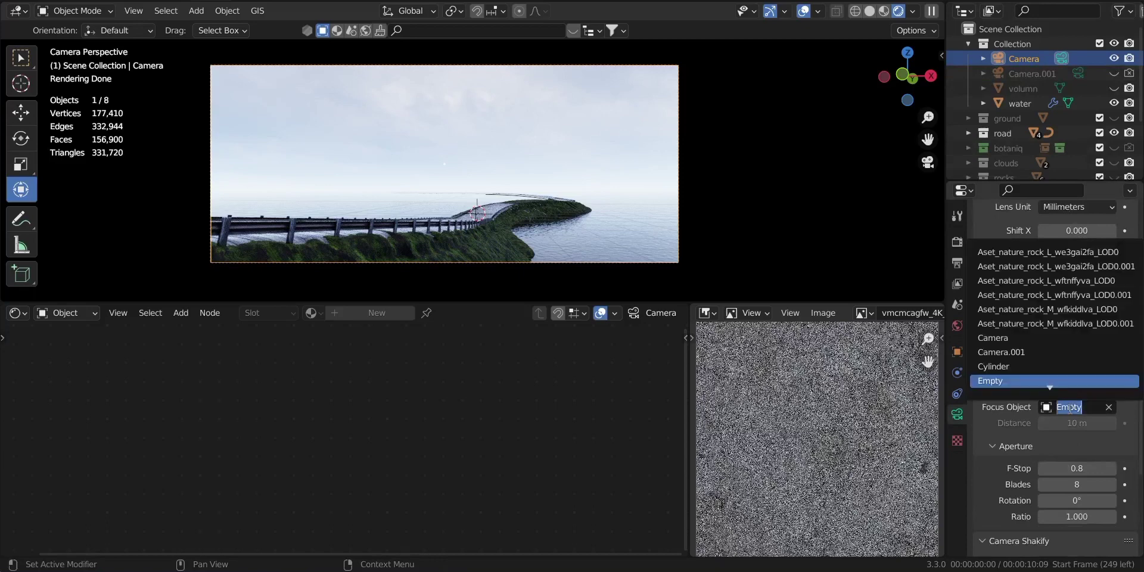
left_click(1060, 392)
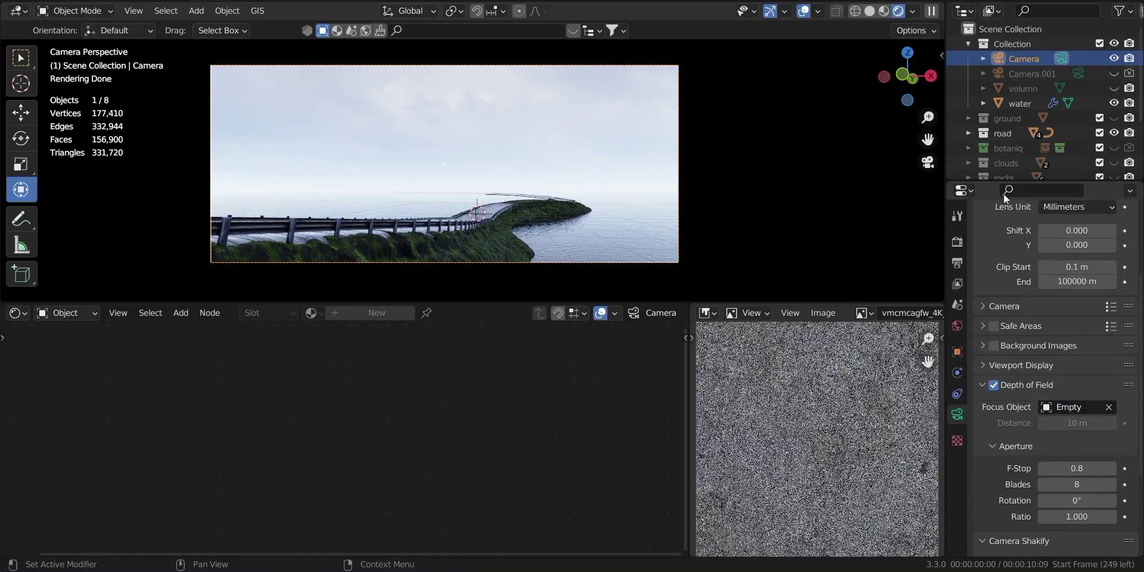
- Move the Empty about -18.8 m along the global Y axis and deselect it
scroll(1003, 162, "down", 4)
left_click(1009, 137)
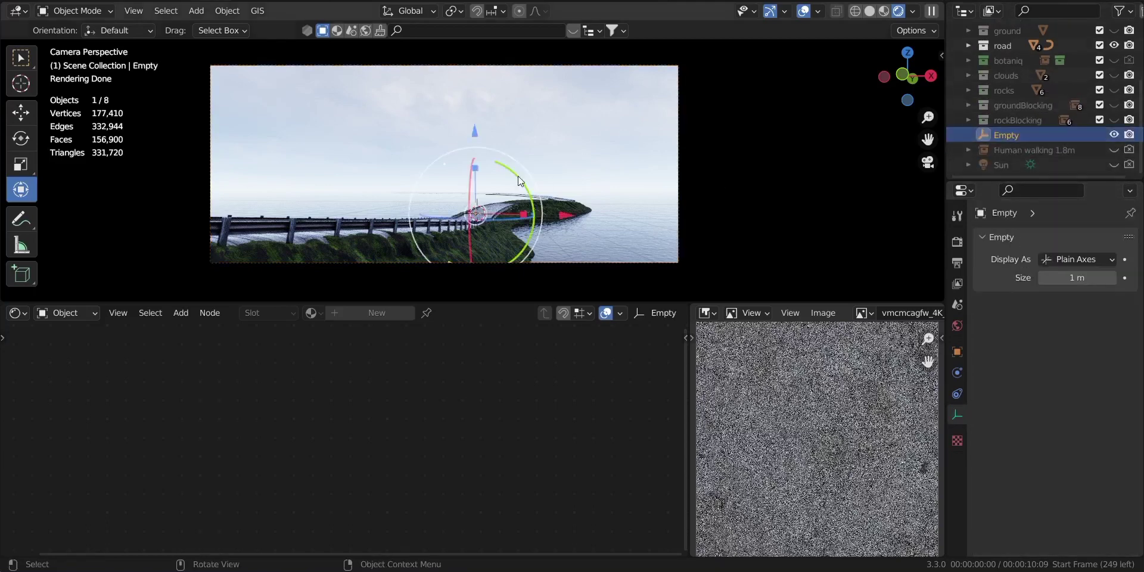
key("g")
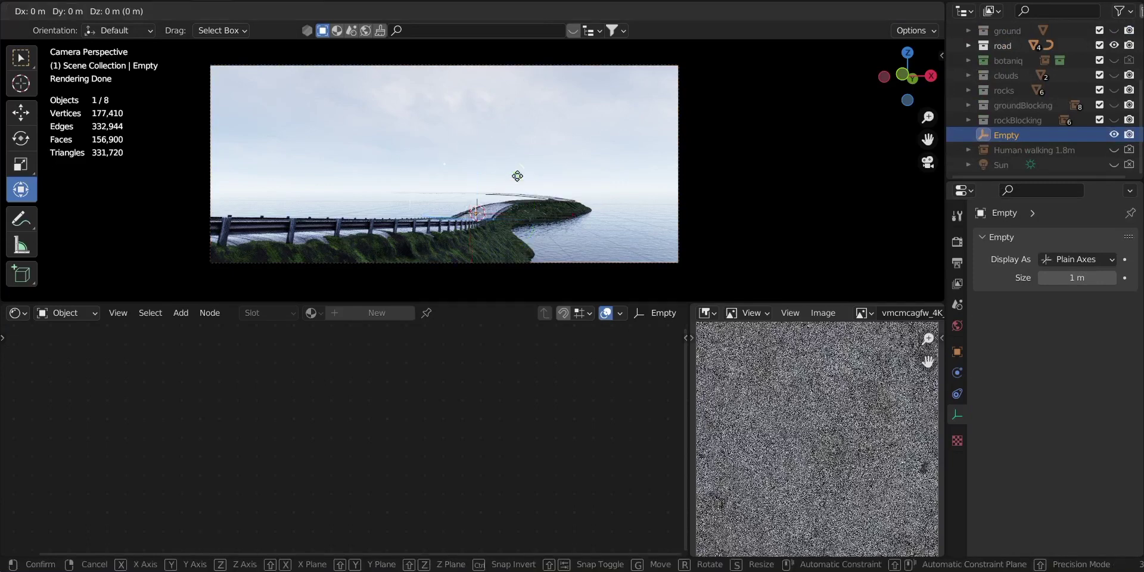
key("y")
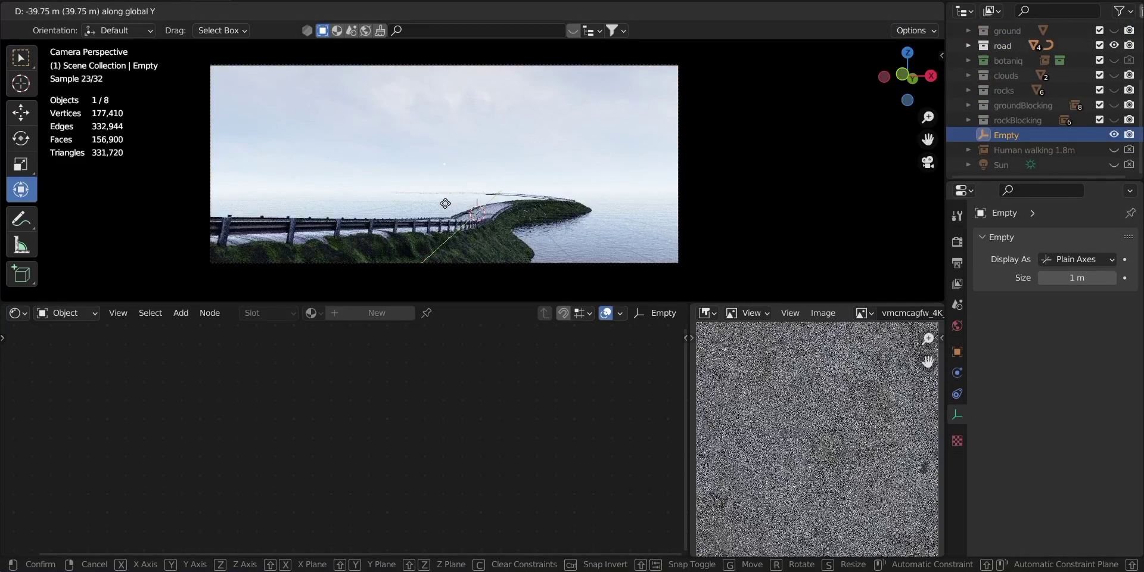
left_click(506, 187)
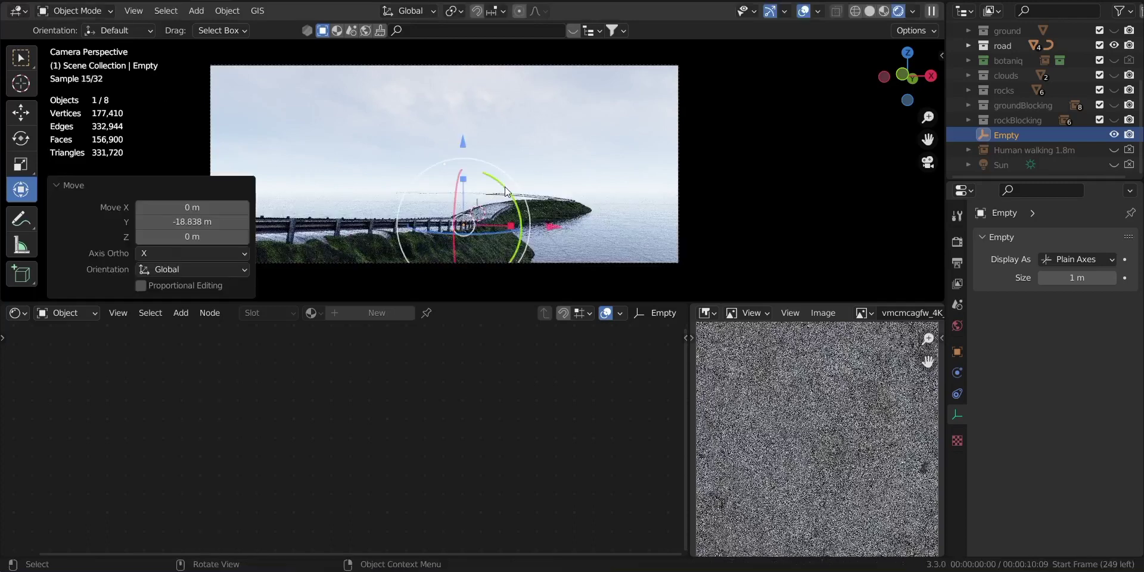
left_click(553, 155)
- Show the ground, clouds, rocks, rockBlocking and groundBlocking collections in the viewport
scroll(1052, 120, "up", 3)
scroll(1052, 120, "up", 1)
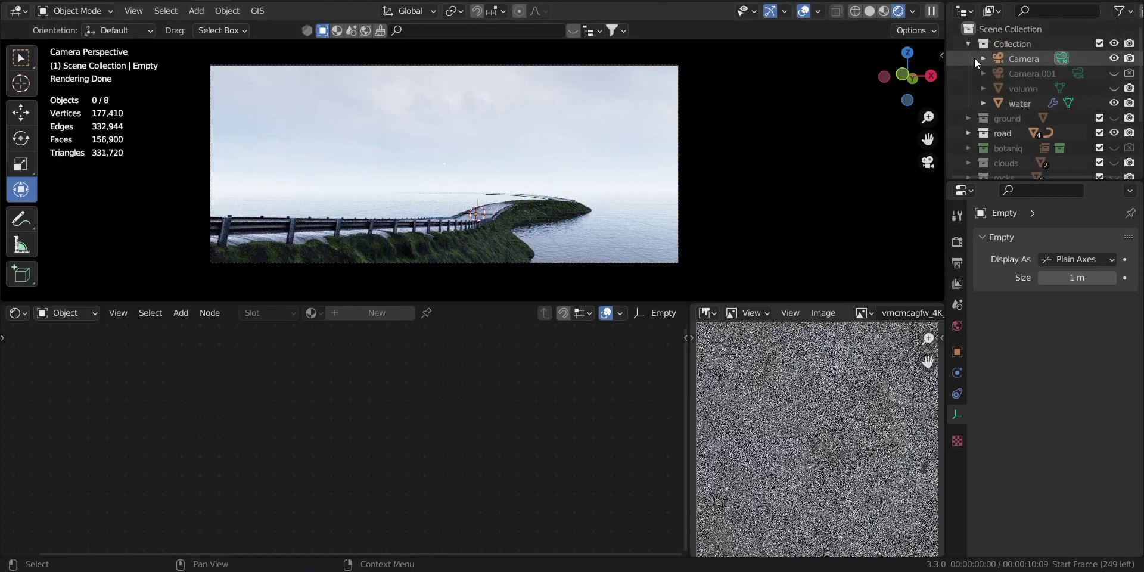
left_click(1114, 118)
scroll(1116, 119, "down", 1)
left_click(1114, 136)
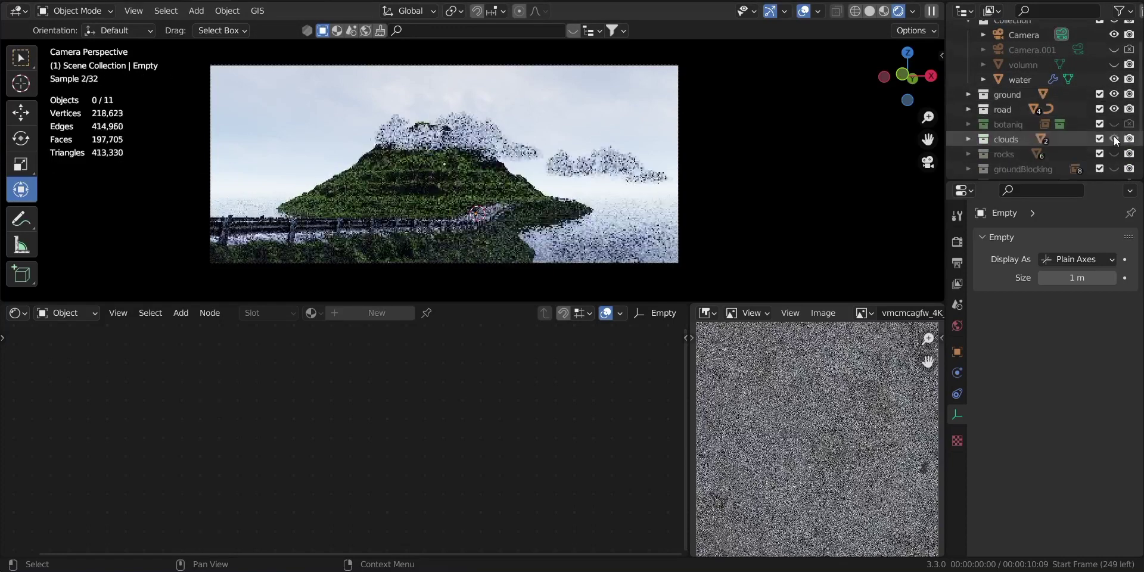
scroll(1114, 136, "down", 1)
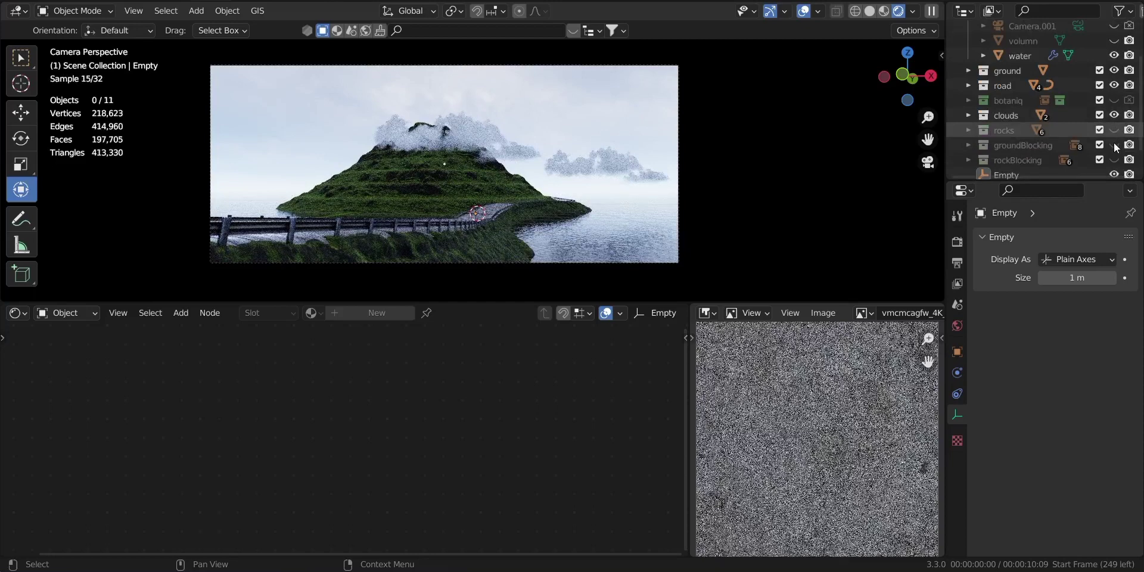
left_click(1114, 137)
left_click(1114, 145)
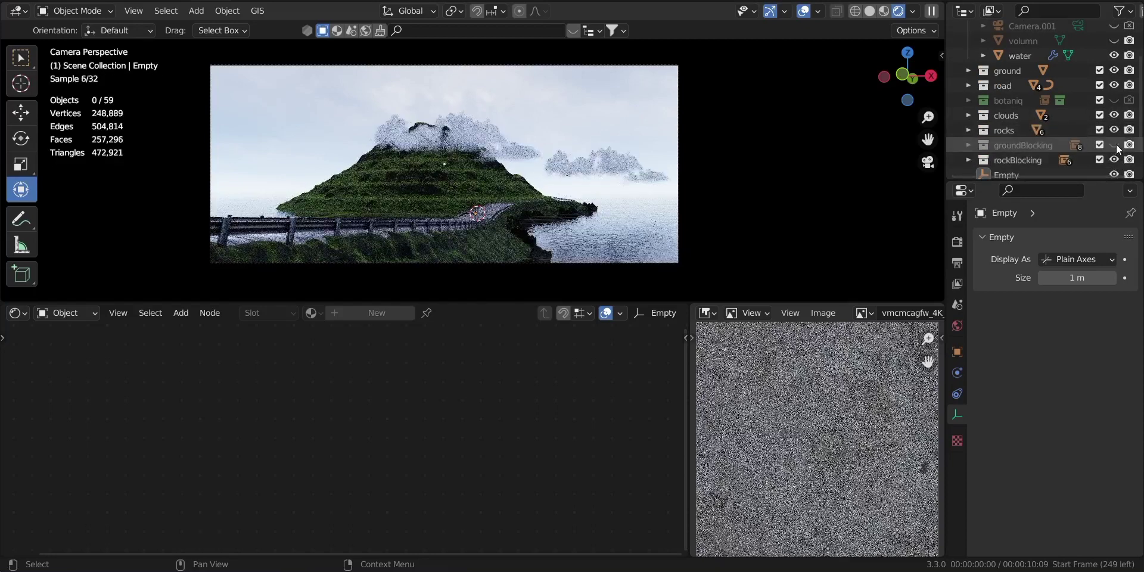
scroll(1111, 141, "down", 3)
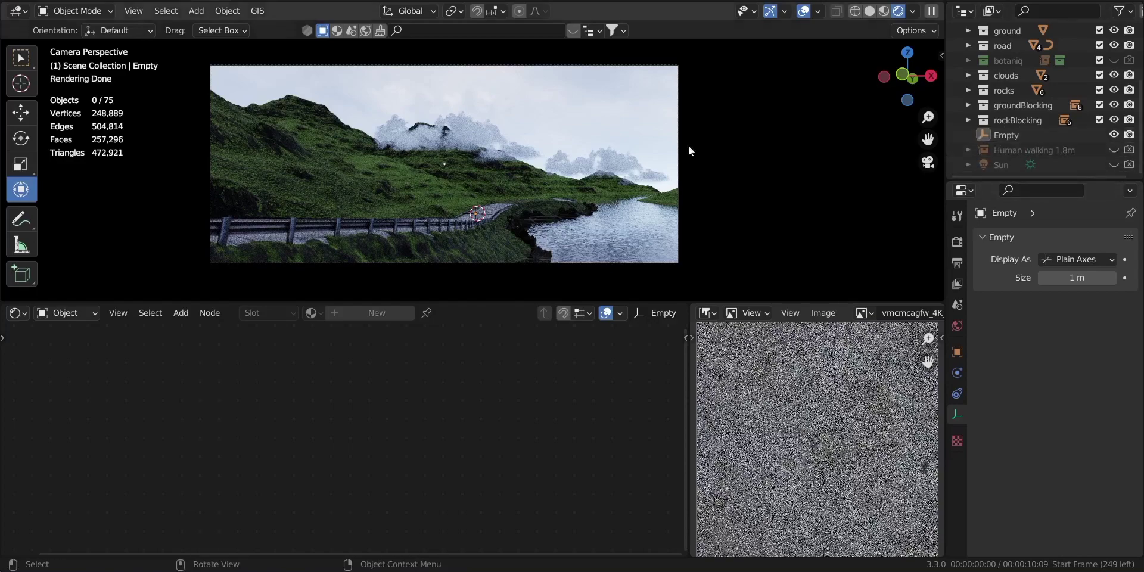
scroll(533, 123, "up", 2)
scroll(288, 96, "down", 2)
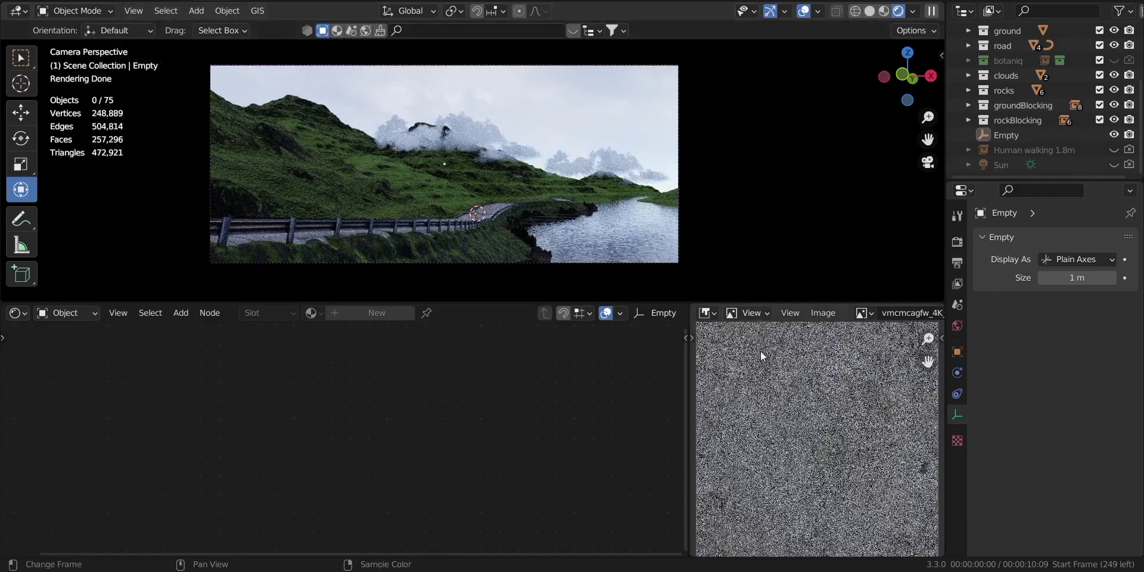
- Select the water object and examine its extent around the mountains from outside the camera view
scroll(433, 164, "down", 2)
left_click_drag(915, 75, 775, 75)
scroll(915, 75, "down", 4)
mouse_move(915, 75)
left_mouse_down()
mouse_move(868, 64)
mouse_move(912, 69)
mouse_move(898, 75)
left_mouse_up()
scroll(912, 69, "down", 2)
left_click(928, 161)
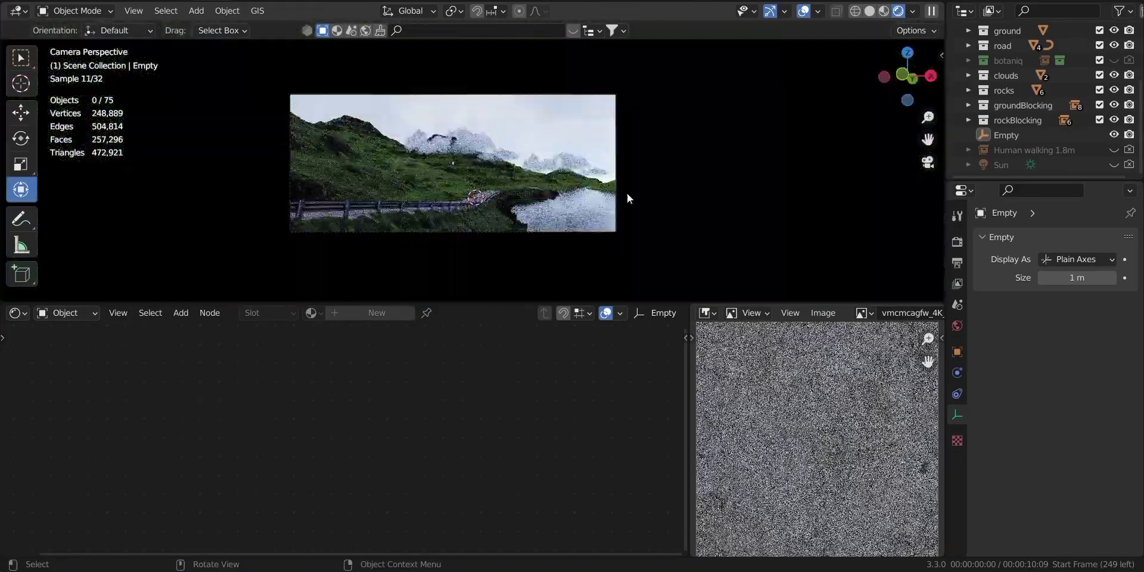
left_click(587, 207)
key("KP_0")
left_click_drag(909, 69, 899, 88)
scroll(885, 90, "down", 15)
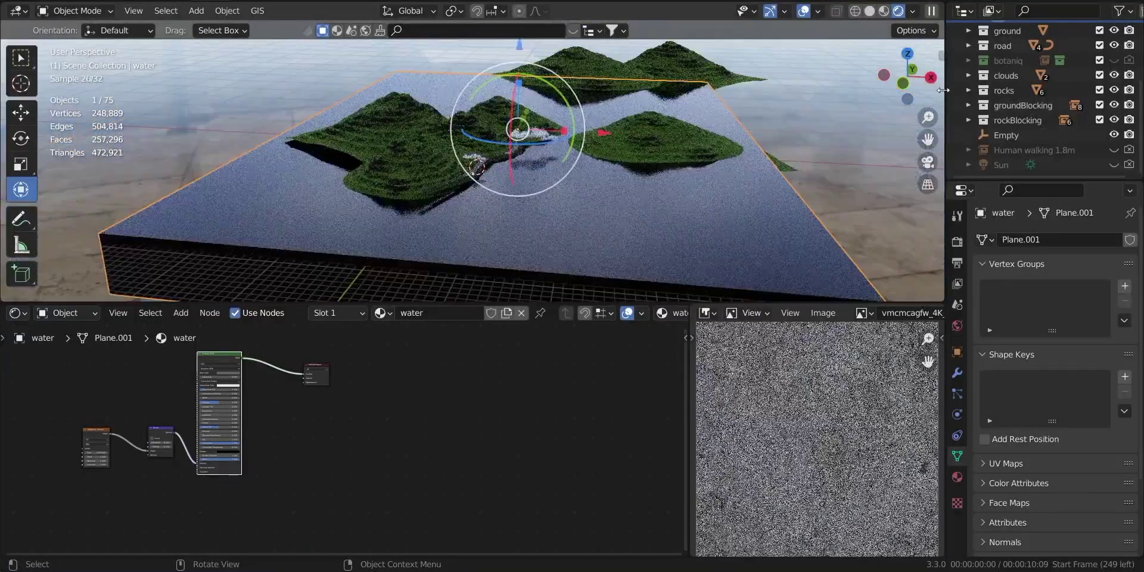
left_click_drag(903, 84, 814, 134)
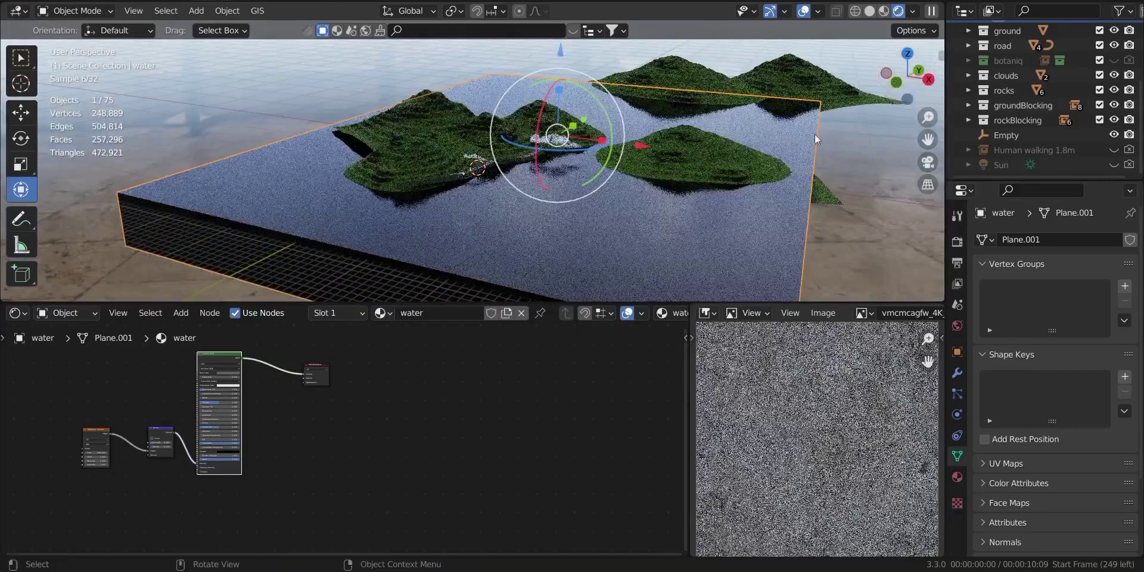
- Unlink the Bump node from the water shader's Normal input, compare the water in camera view, and restore the link
scroll(396, 414, "up", 5)
left_click_drag(485, 552, 198, 516)
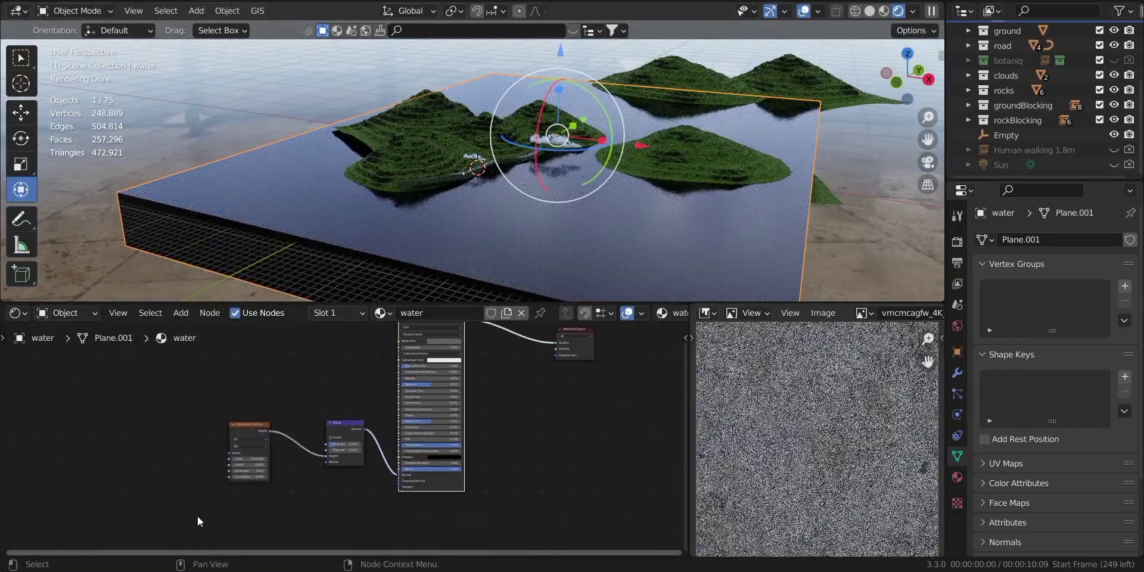
scroll(361, 428, "up", 4)
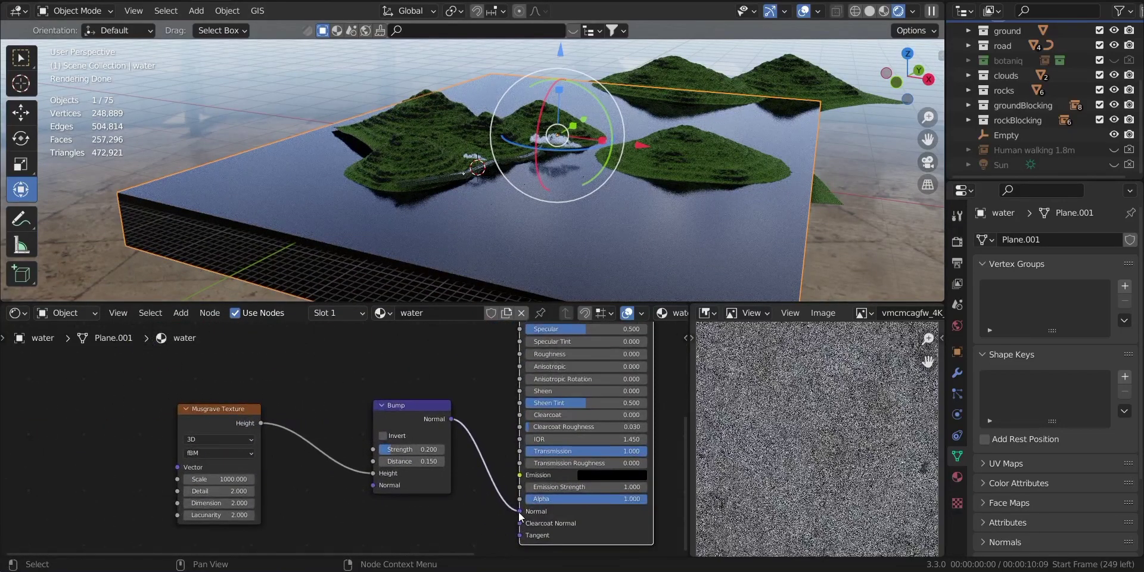
left_click_drag(519, 513, 483, 458)
scroll(780, 214, "up", 4)
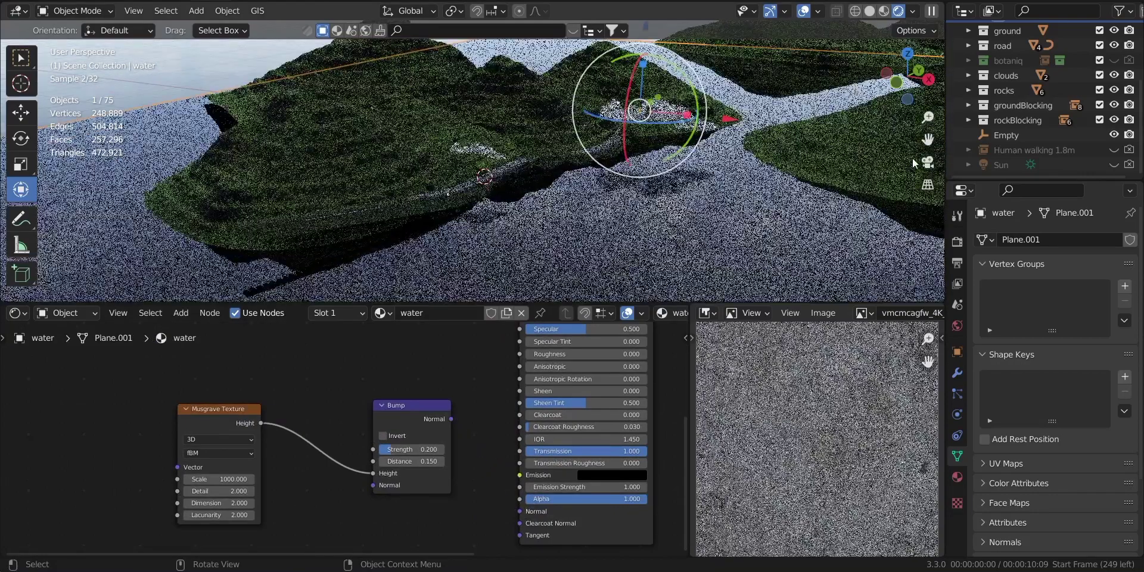
left_click(927, 162)
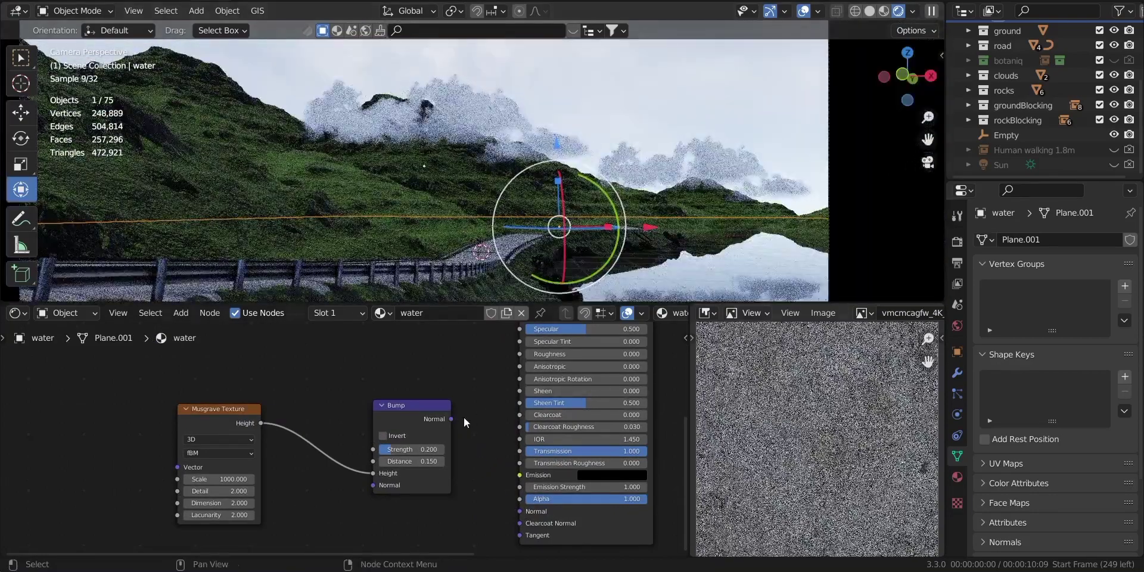
left_click_drag(451, 419, 519, 511)
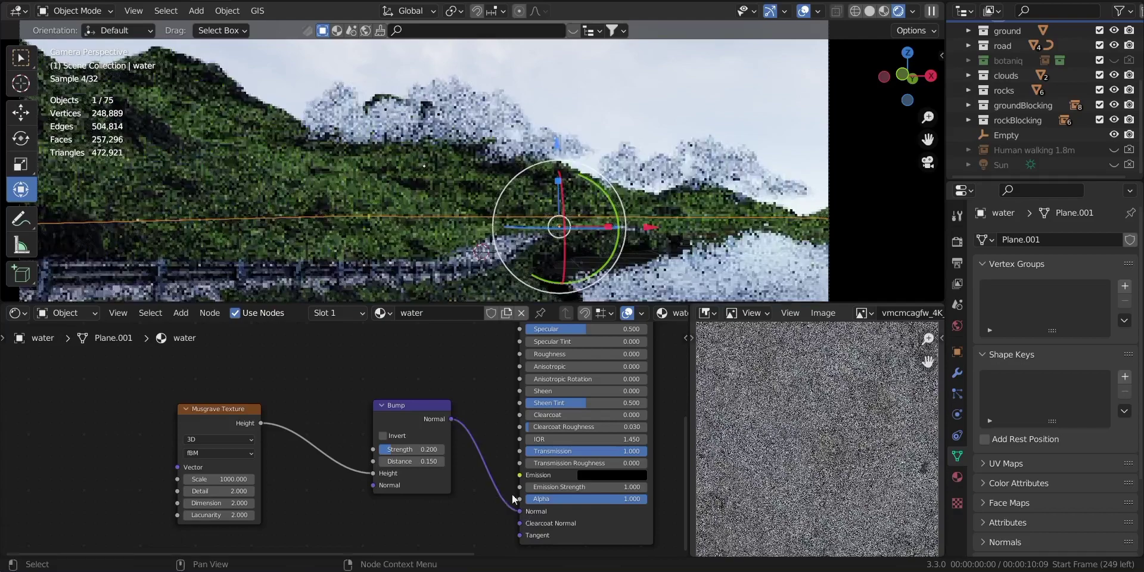
- Try a different Bump Strength, restore it to 0.2, and unlink and relink the Musgrave Texture's Height output to Bump
mouse_move(411, 449)
left_mouse_down()
mouse_move(453, 449)
mouse_move(385, 450)
mouse_move(394, 449)
left_mouse_up()
left_click(395, 450)
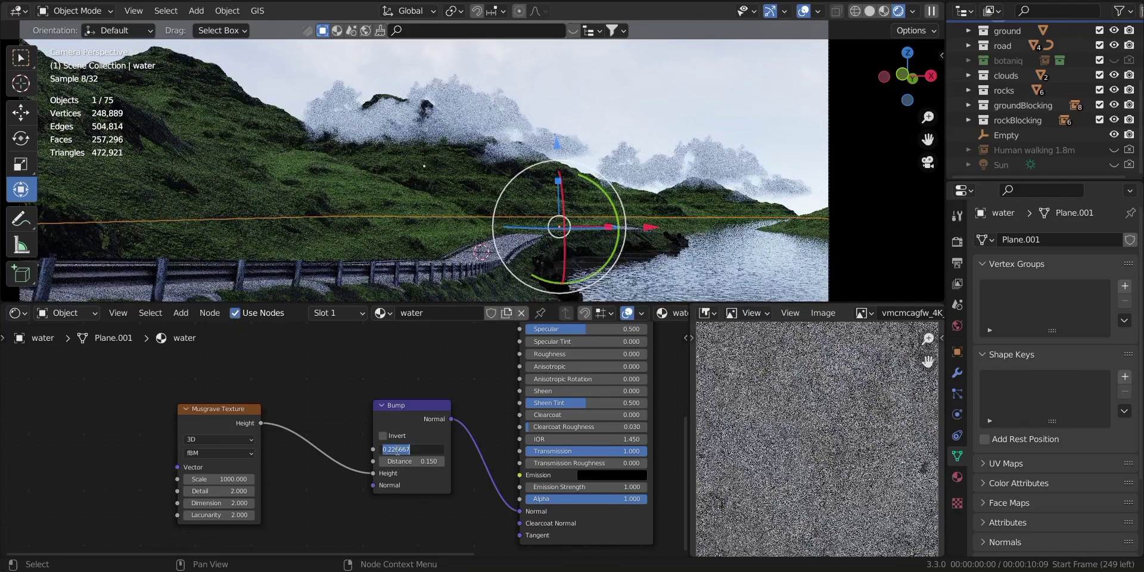
type("0.2")
key("Return")
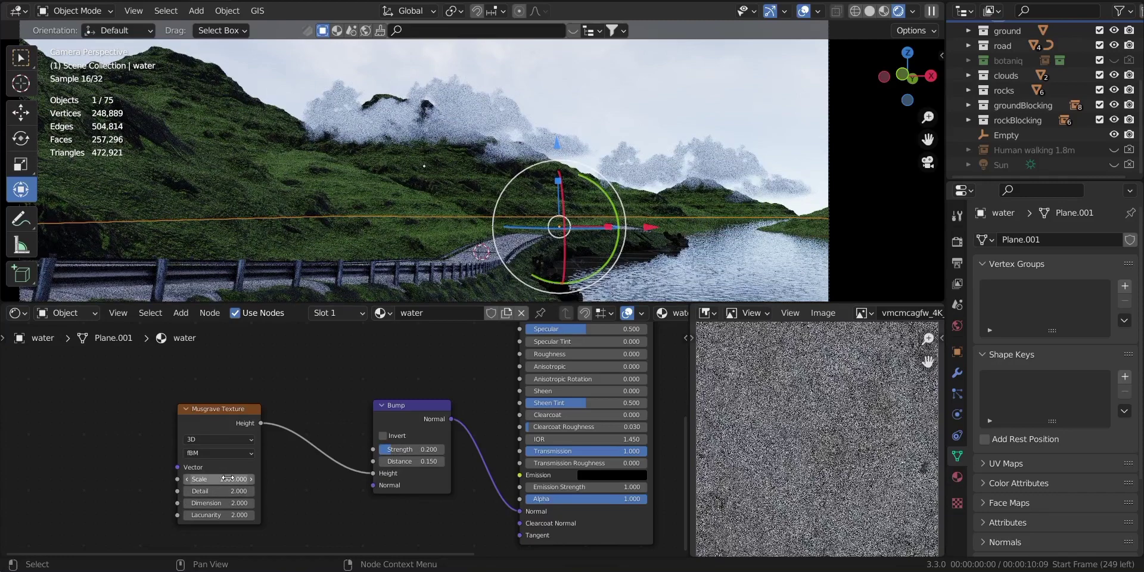
left_click_drag(374, 471, 321, 441)
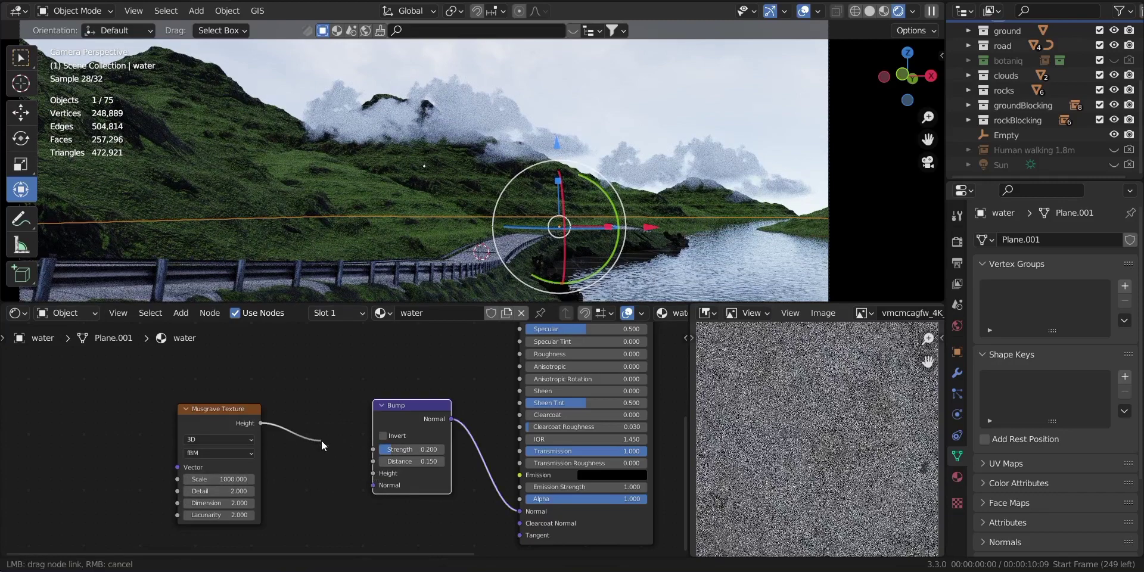
left_click_drag(262, 422, 374, 474)
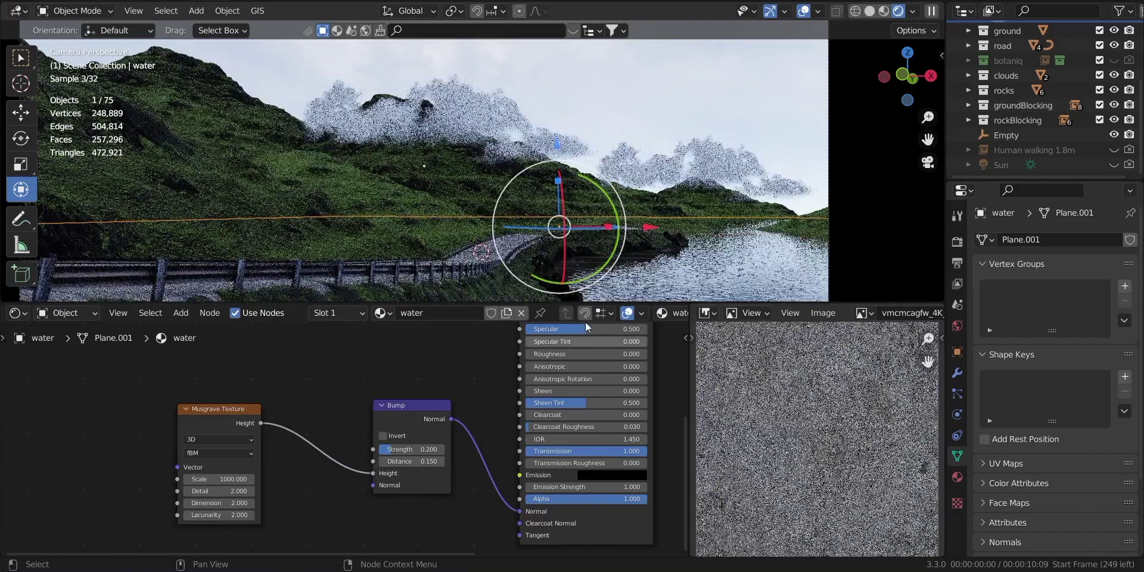
- Deselect the water and show the volumn object in the viewport
left_click(724, 91)
scroll(581, 91, "down", 3)
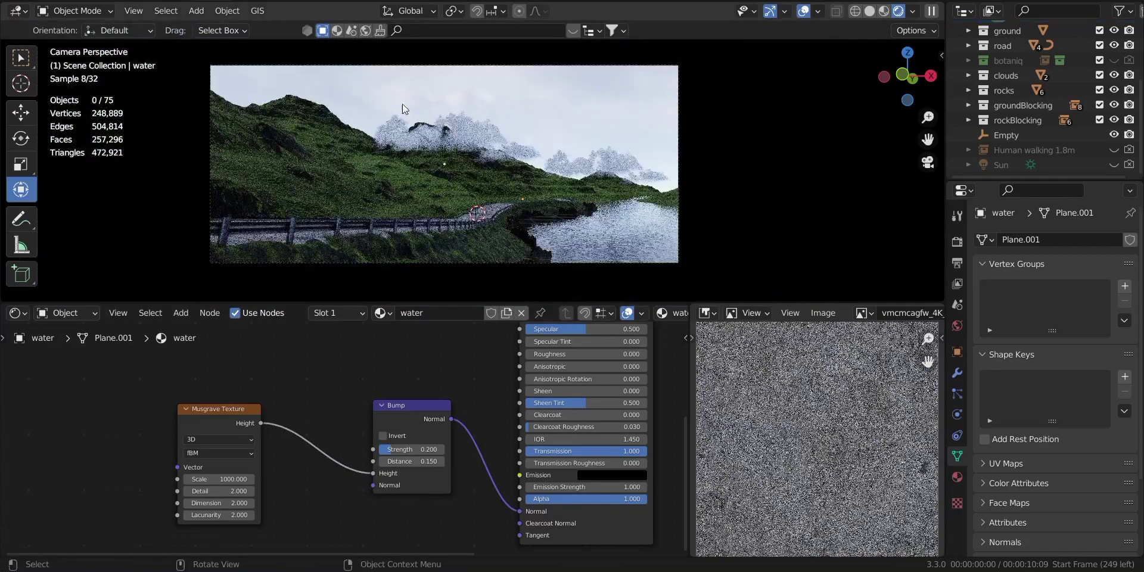
scroll(1052, 94, "up", 4)
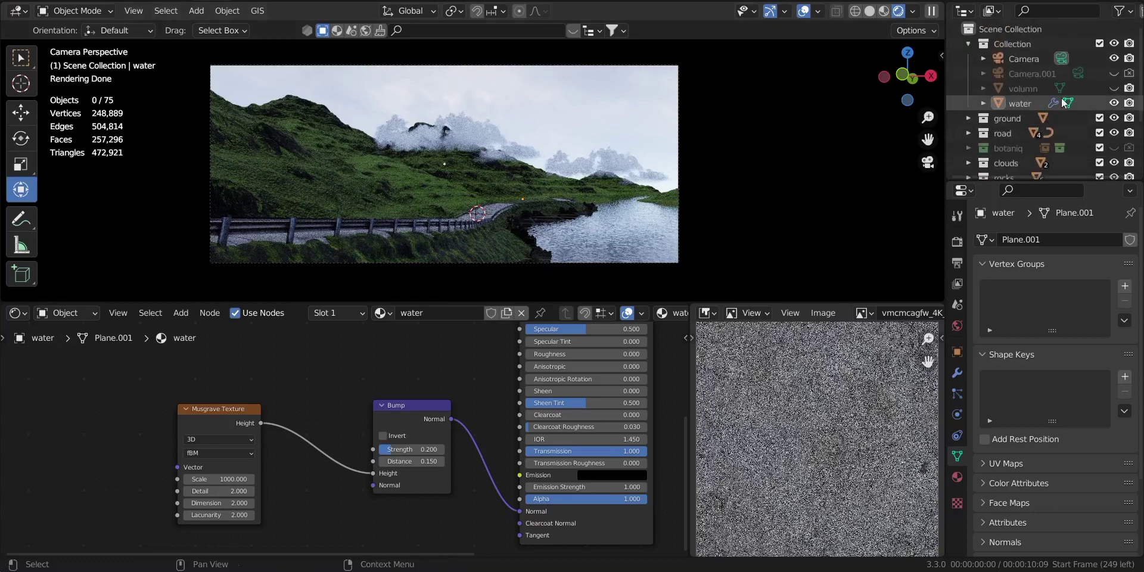
left_click(1114, 88)
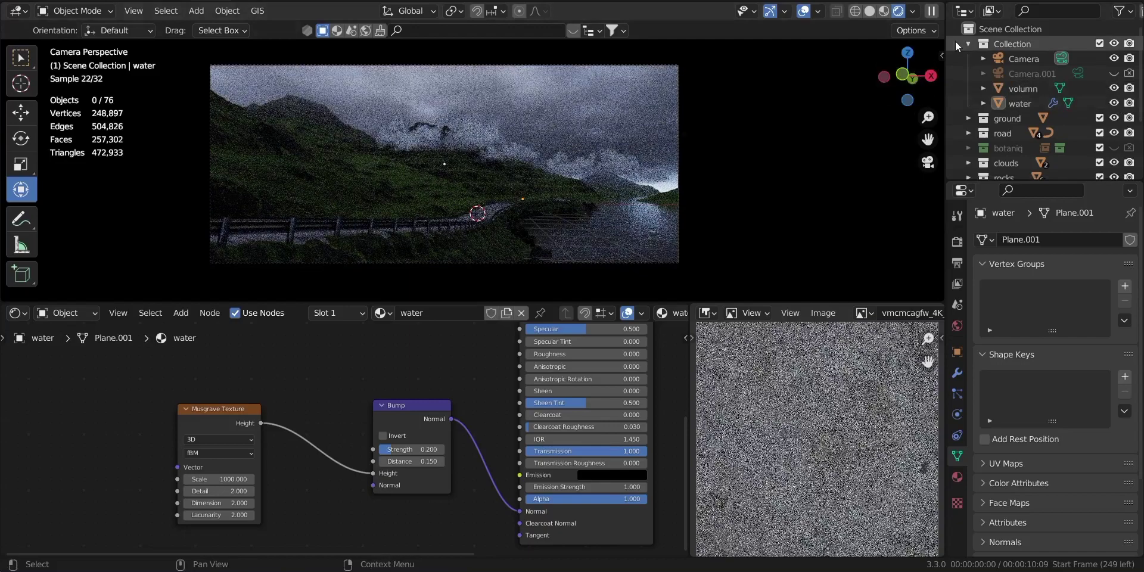
- Select the volumn box and examine its extent around the scene from the side, along with its material nodes
left_click(931, 76)
scroll(871, 90, "down", 5)
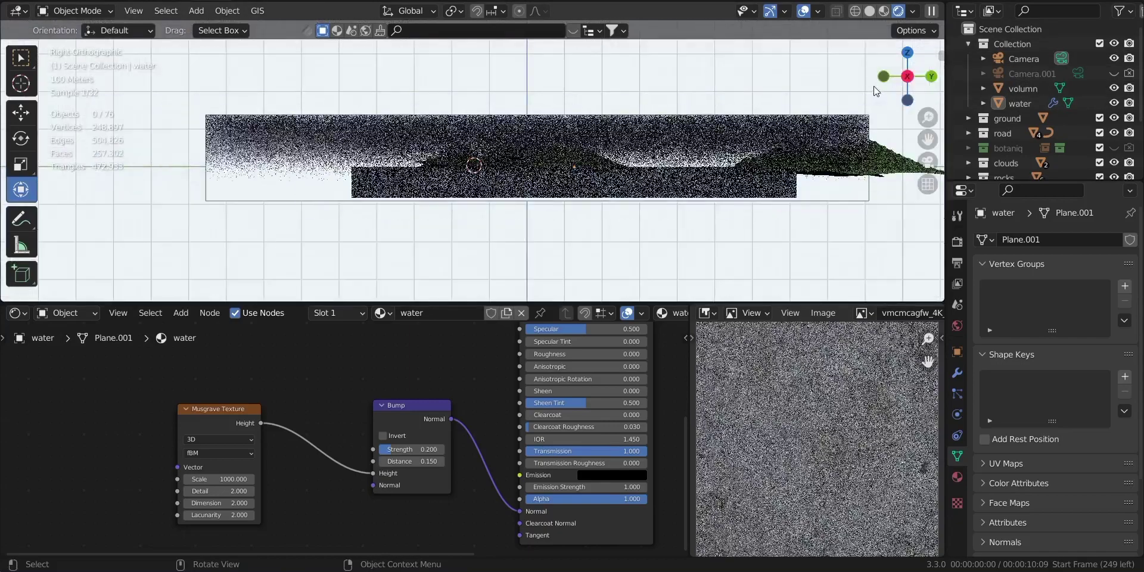
left_click(806, 131)
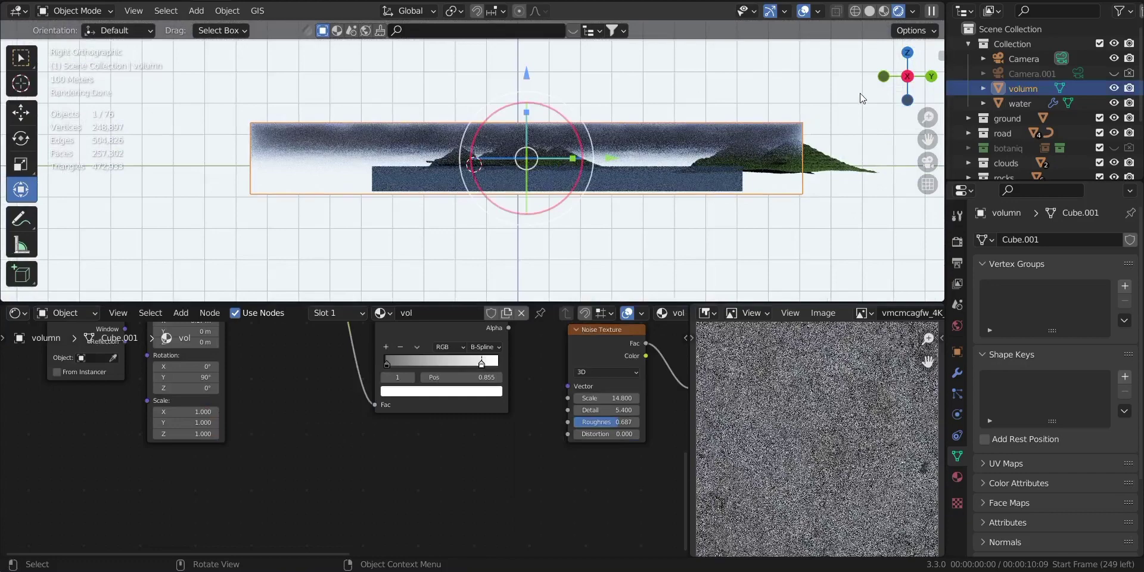
left_click_drag(904, 77, 880, 87)
scroll(583, 406, "down", 4)
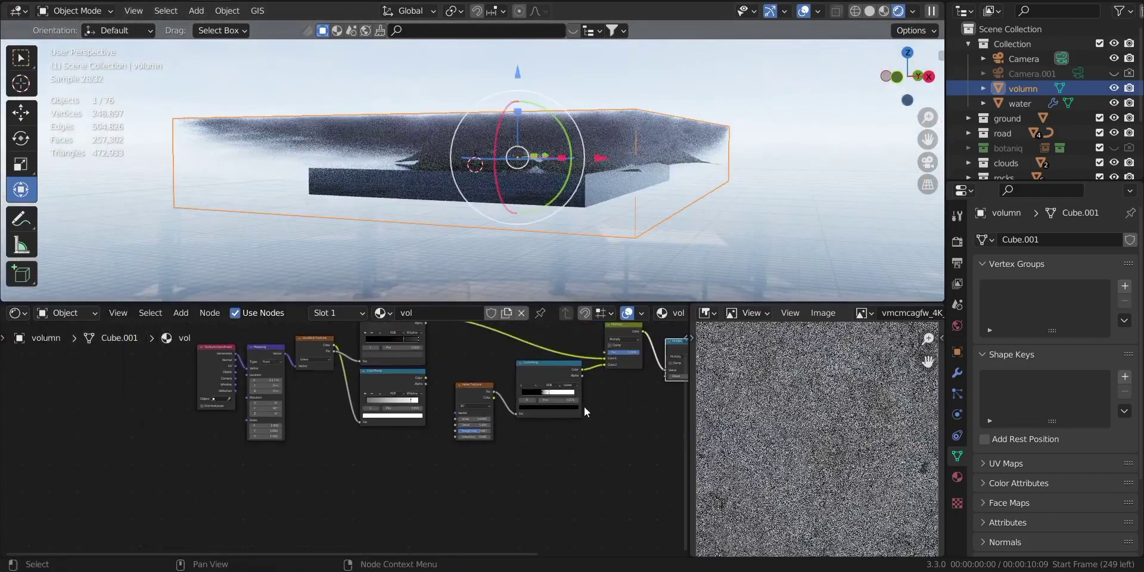
- Examine the complete vol node tree, from the Texture Coordinate node through to the Material Output
left_click_drag(446, 554, 572, 553)
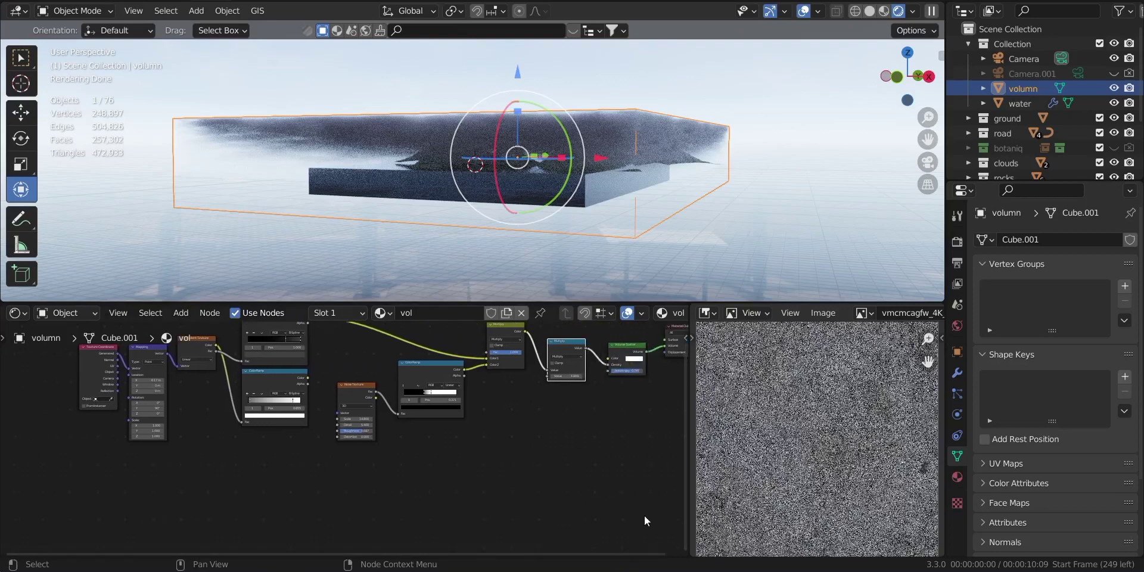
left_click_drag(683, 504, 684, 470)
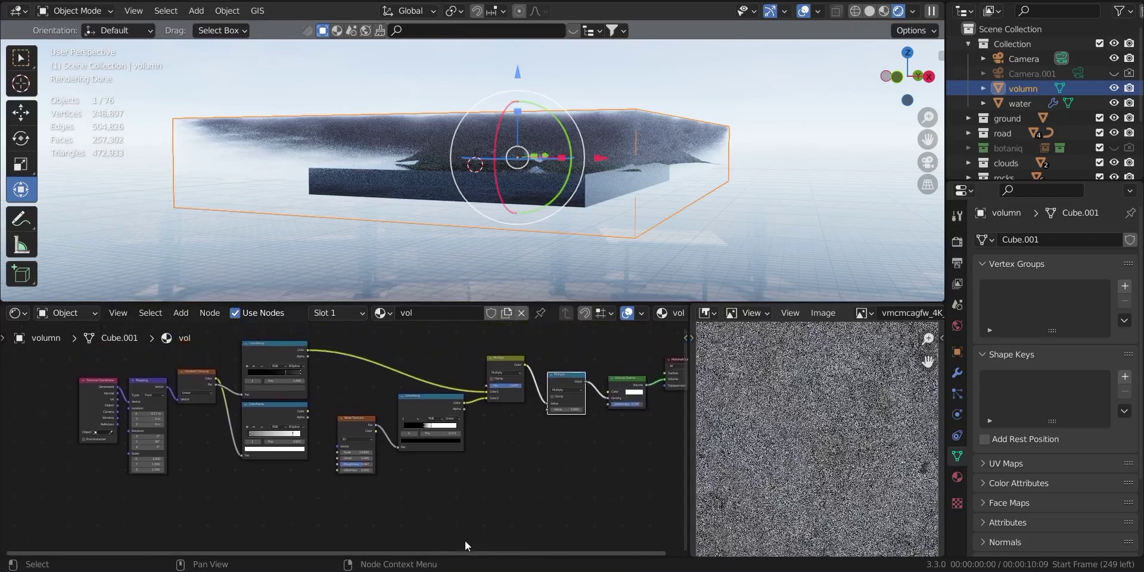
left_click_drag(488, 549, 520, 549)
left_click_drag(684, 477, 685, 460)
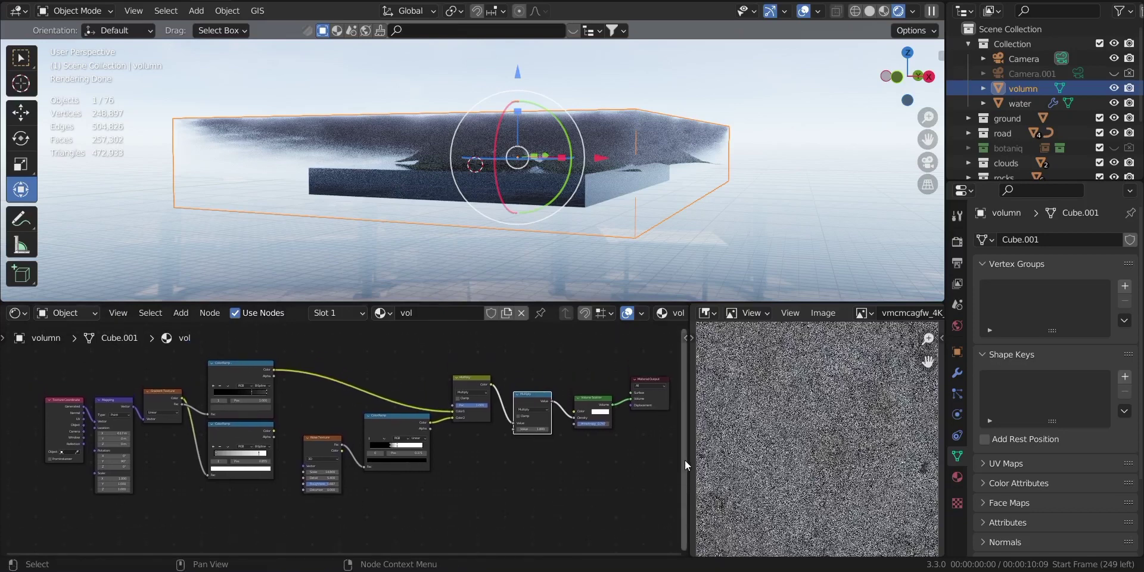
left_click_drag(32, 371, 638, 502)
left_click(556, 481)
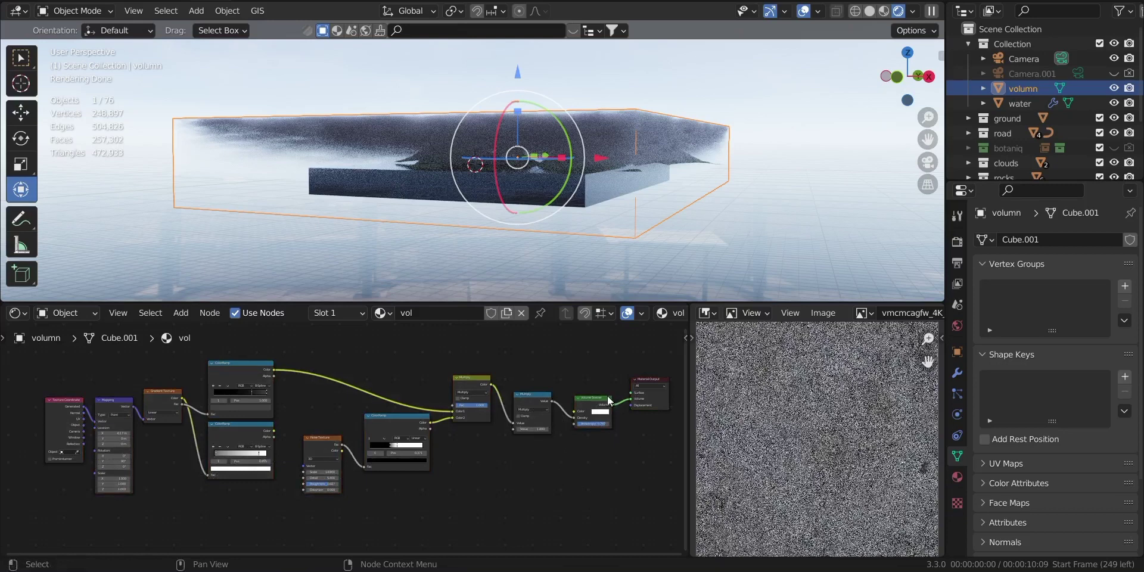
- Preview the output of the math Multiply node directly on the volumn box and inspect it from above
left_click(528, 400)
scroll(531, 339, "up", 1)
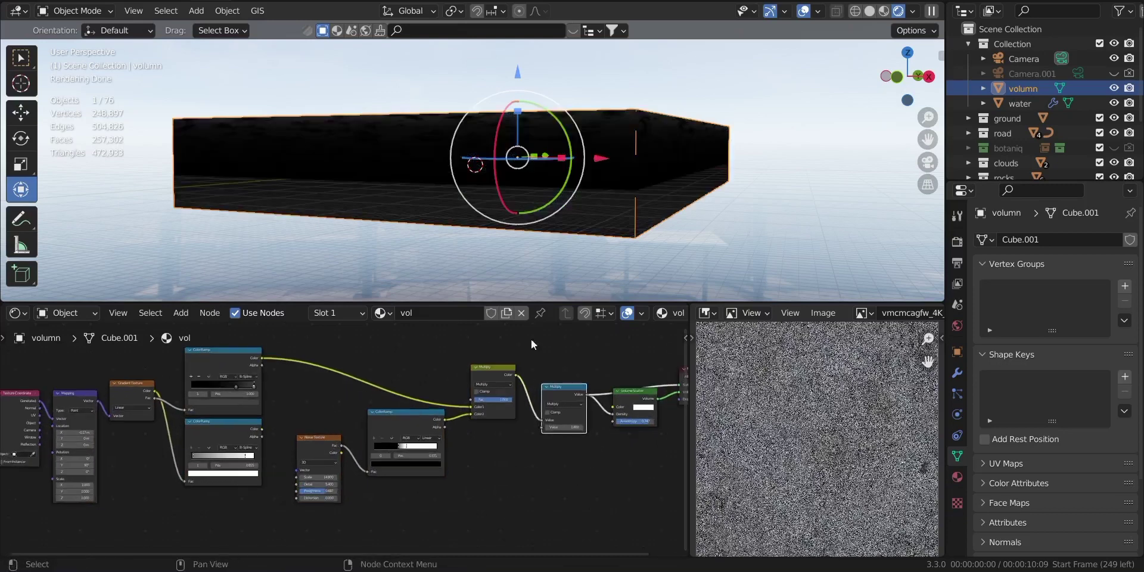
left_click_drag(907, 77, 938, 89)
scroll(697, 340, "down", 2)
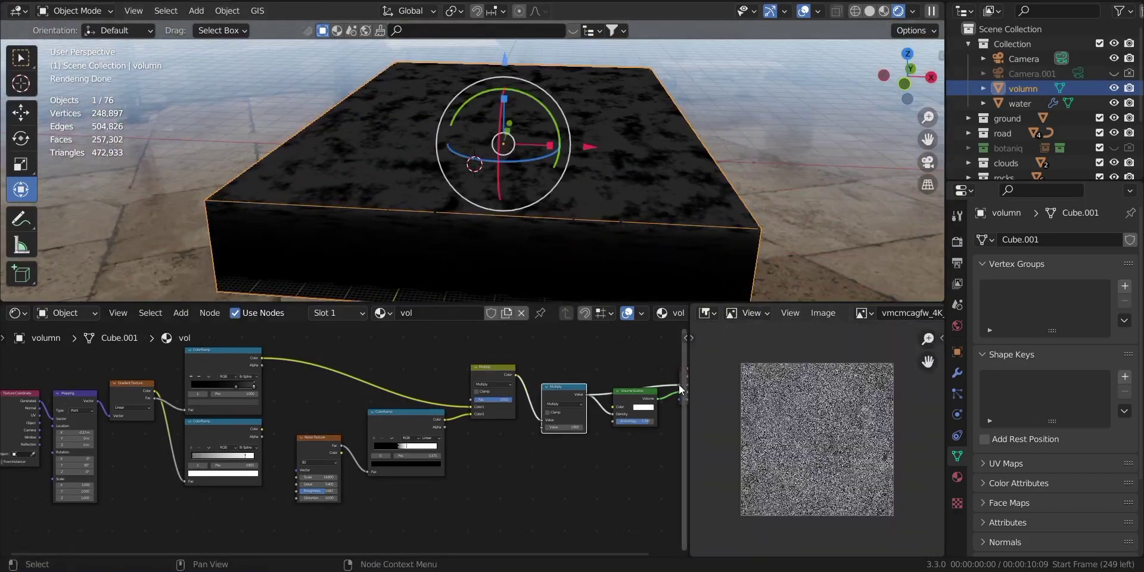
- Move the preview link to the Material Output's Volume input, then restore the Volume Scatter link and view the box from the side
left_click_drag(679, 386, 678, 393)
scroll(778, 396, "up", 3)
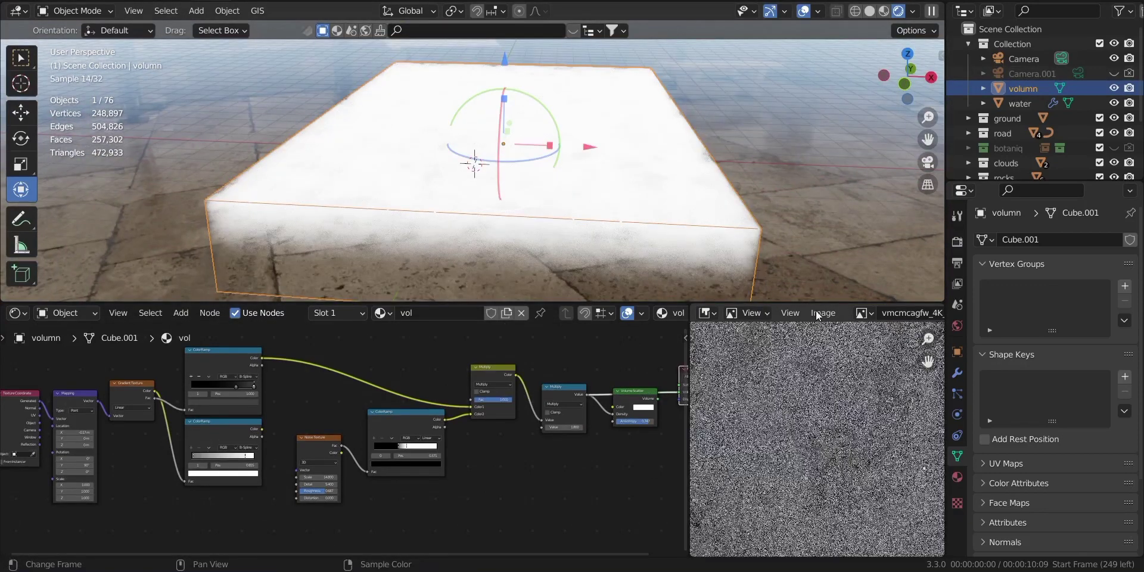
left_click_drag(911, 102, 617, 254)
scroll(516, 395, "down", 4)
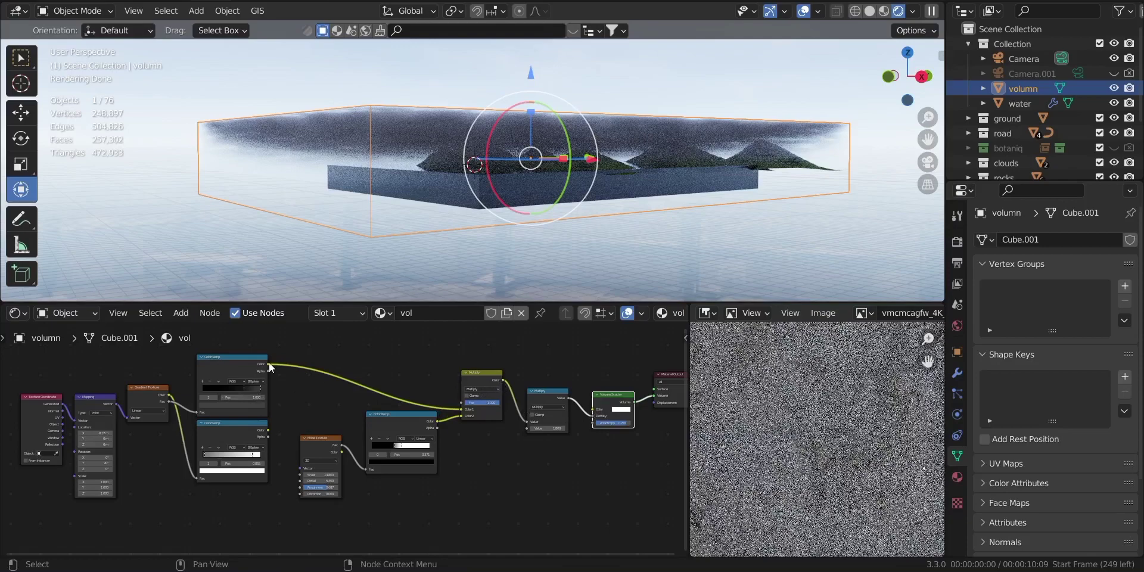
- Link the upper gradient ColorRamp's Color output to the Volume Scatter's Density and inspect the fog in front orthographic view
left_click_drag(270, 366, 295, 373)
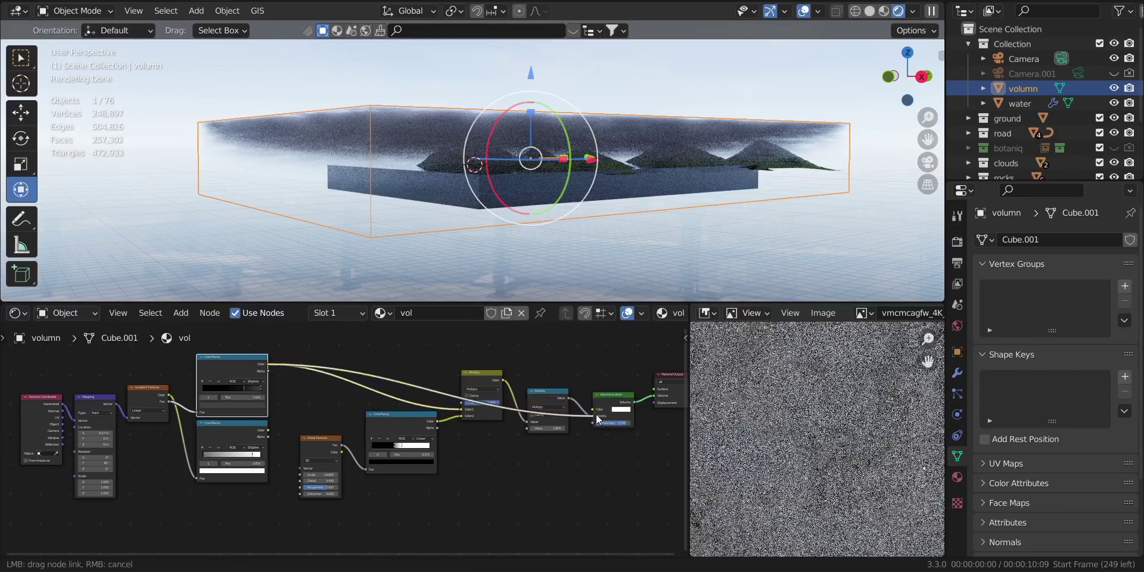
left_click_drag(597, 419, 598, 418)
scroll(741, 195, "up", 4)
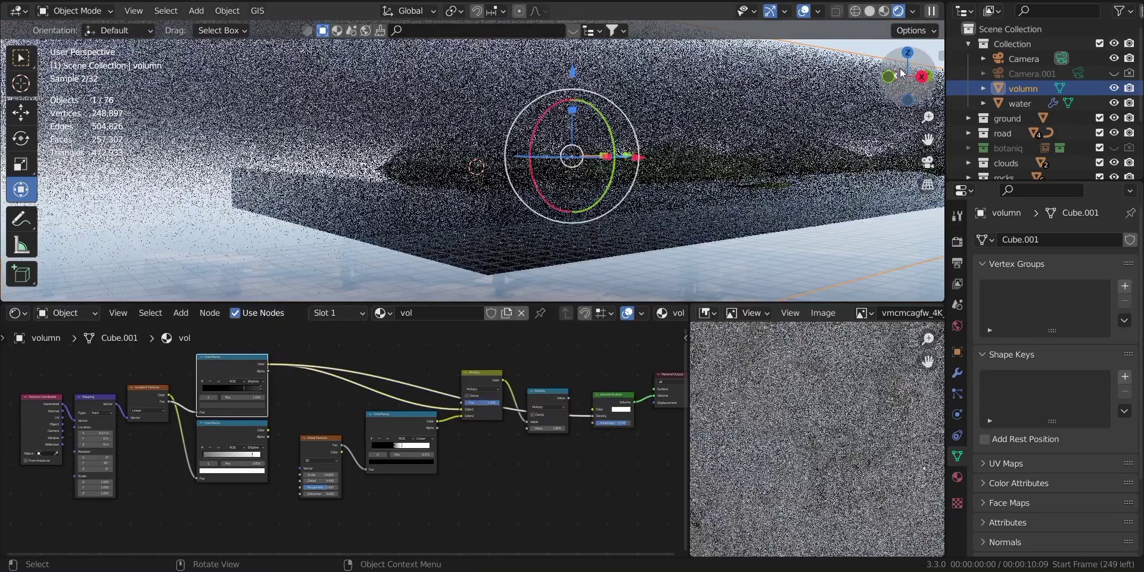
left_click_drag(902, 73, 908, 80)
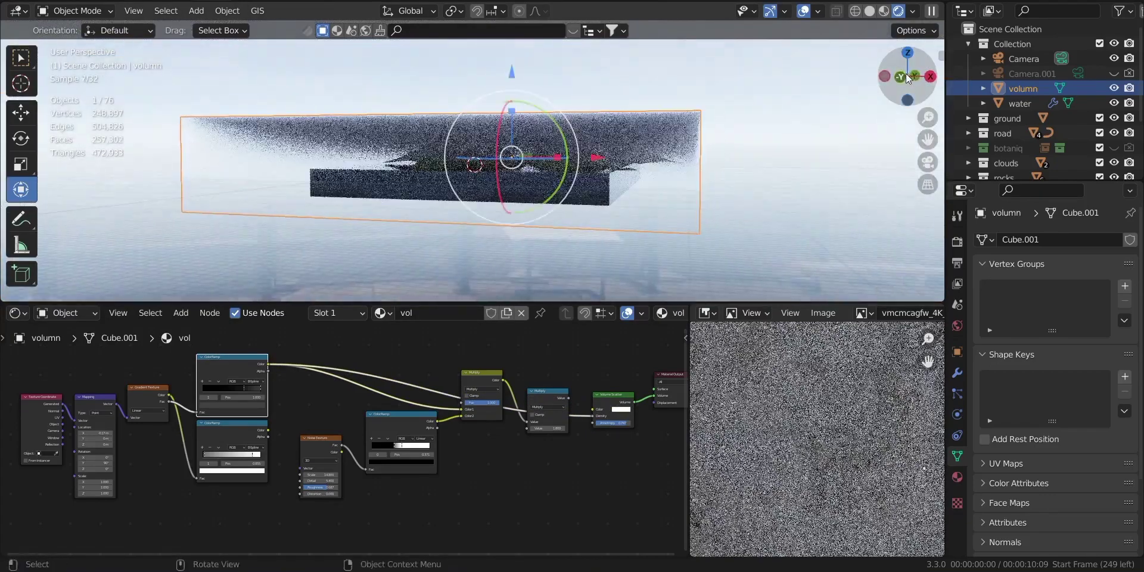
left_click(902, 77)
left_click_drag(657, 109, 661, 147)
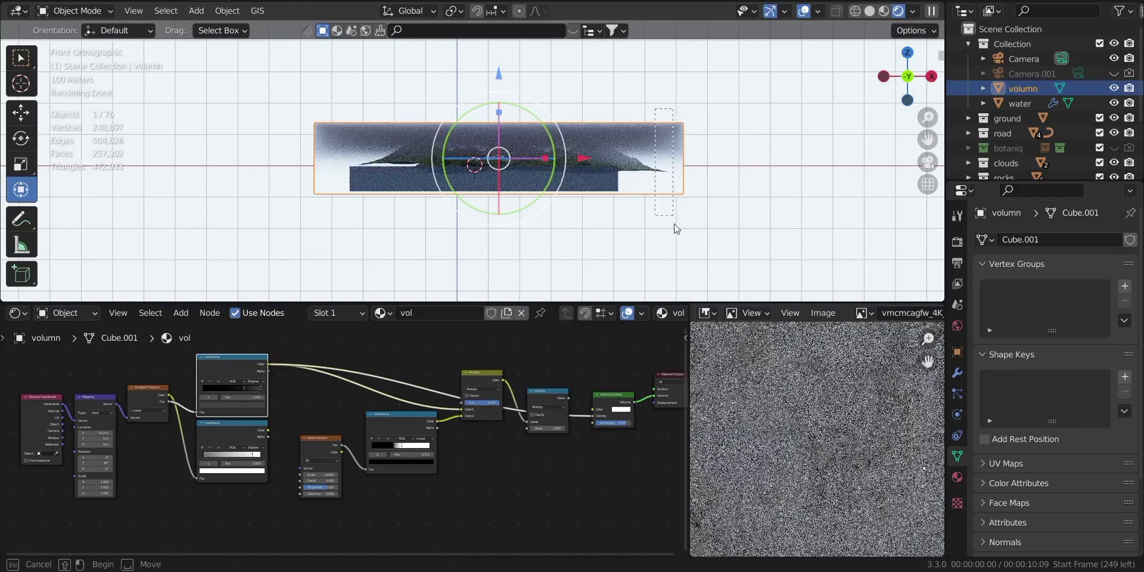
left_click_drag(676, 236, 677, 235)
left_click(744, 188)
scroll(660, 275, "up", 3)
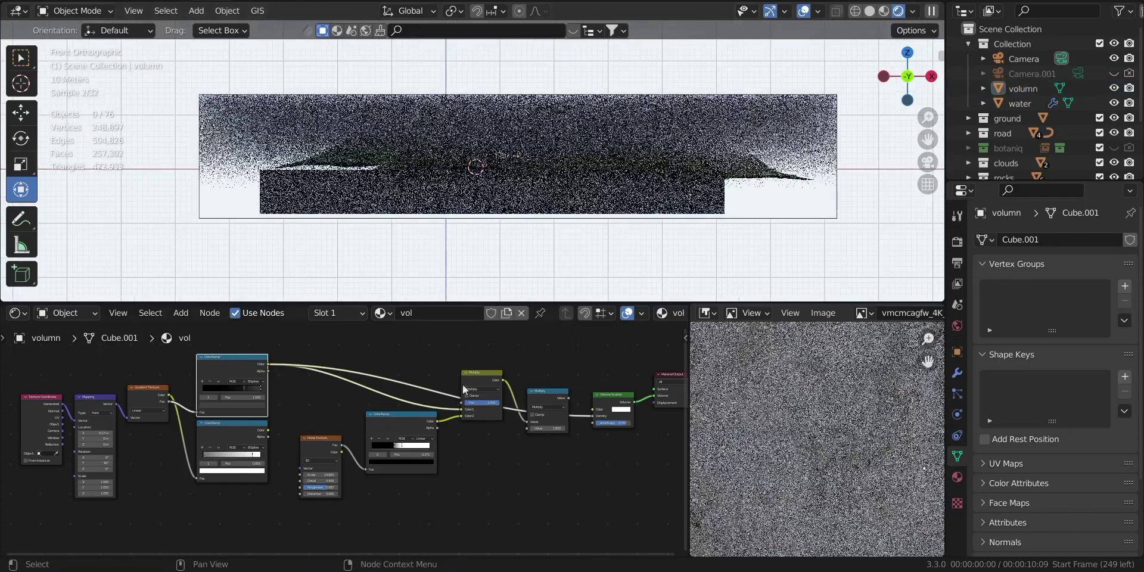
- Link the noise ColorRamp's Color output to the Volume Scatter's Density and inspect the fog box from several angles
left_click_drag(437, 421, 591, 416)
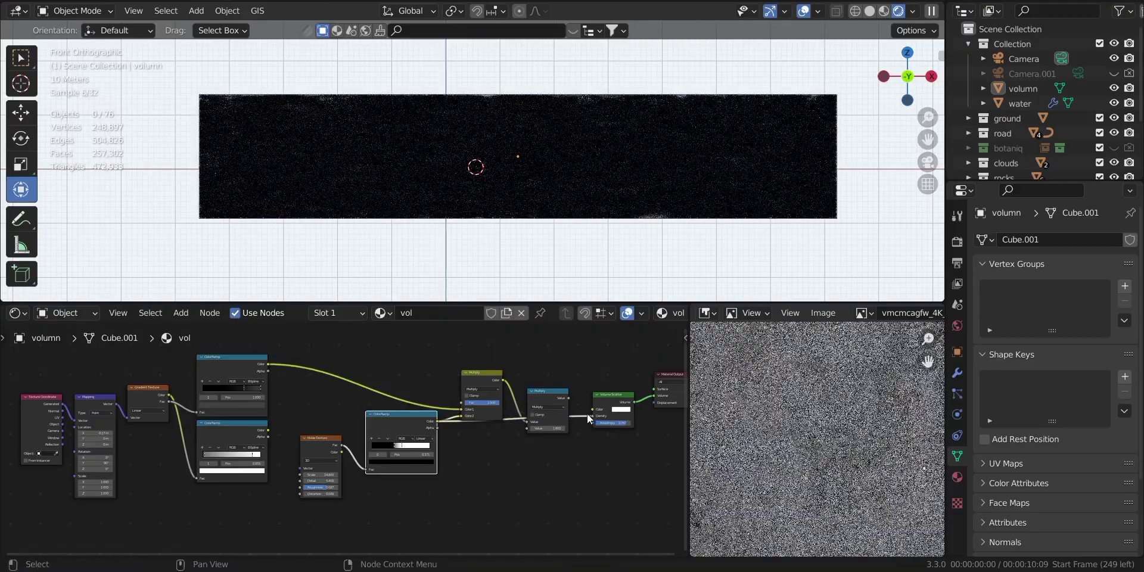
mouse_move(907, 78)
left_mouse_down()
mouse_move(919, 87)
mouse_move(906, 80)
left_mouse_up()
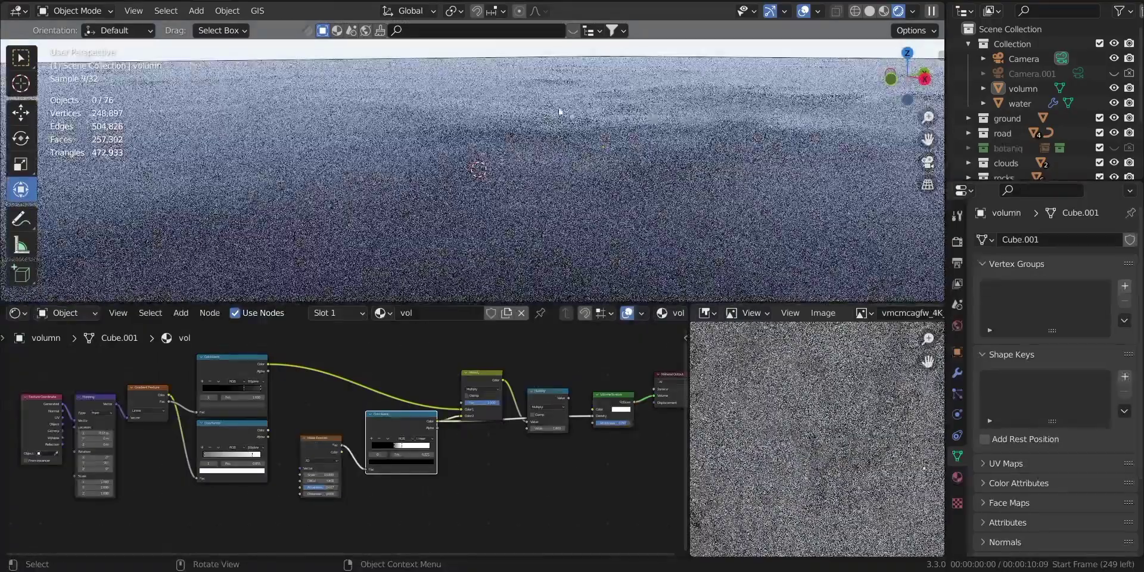
scroll(716, 138, "down", 5)
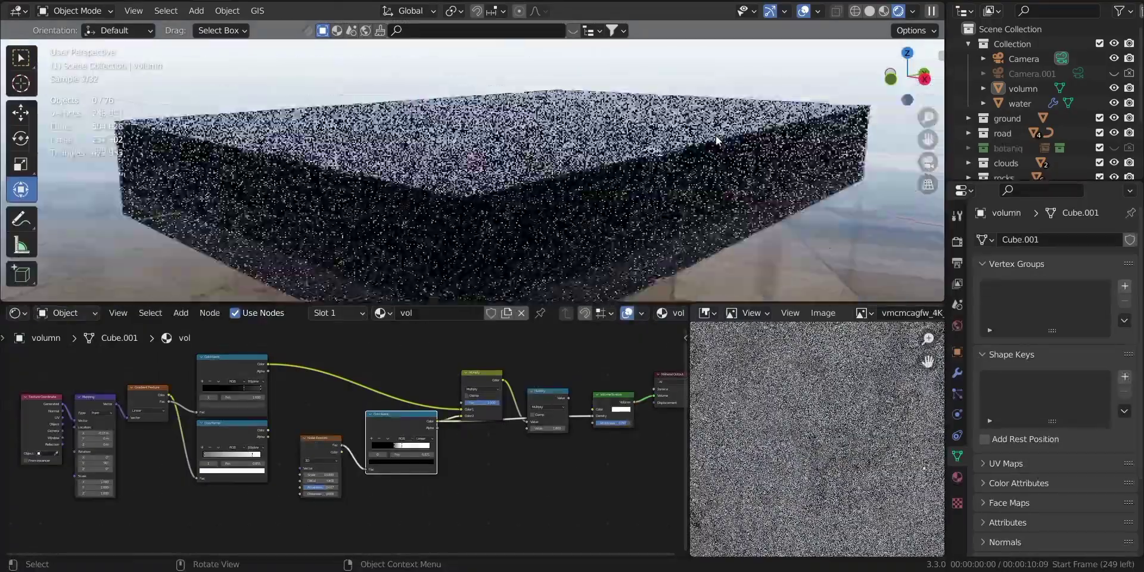
left_click_drag(879, 79, 878, 103)
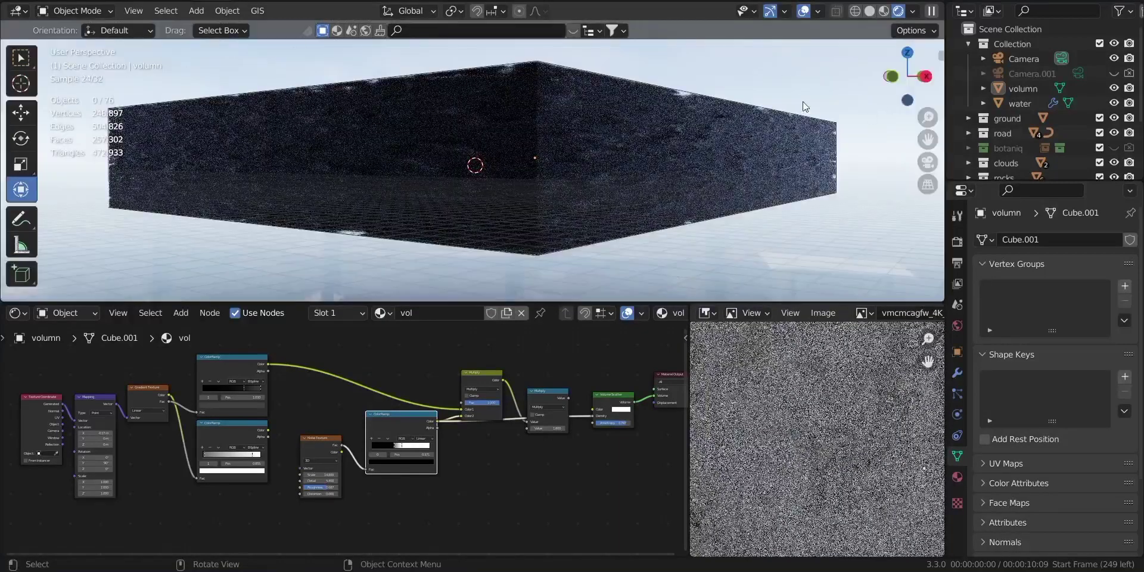
left_click_drag(800, 94, 825, 166)
left_click_drag(863, 242, 863, 242)
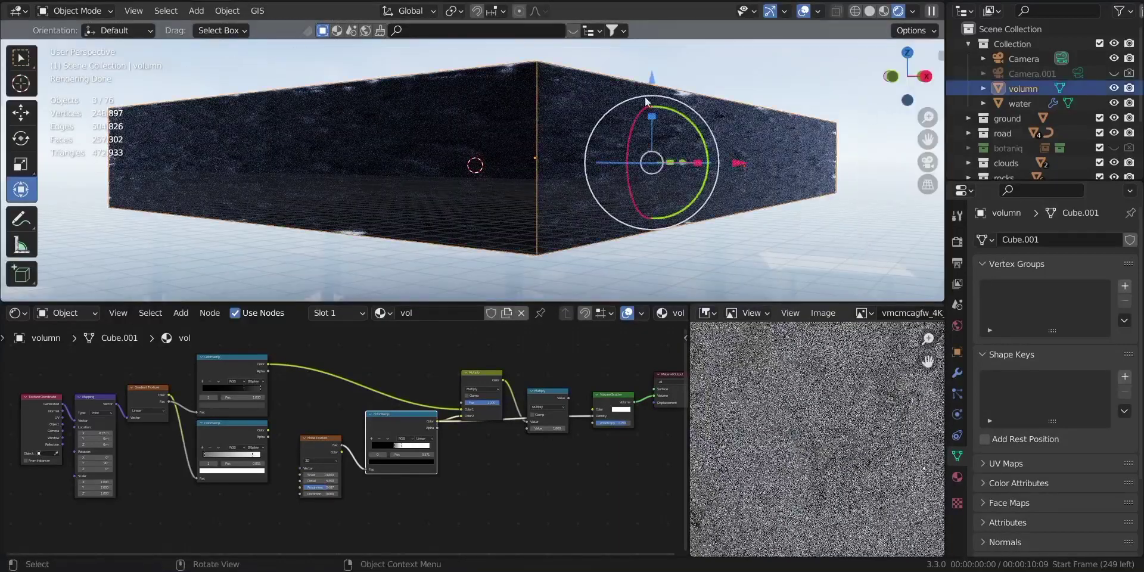
left_click(796, 93)
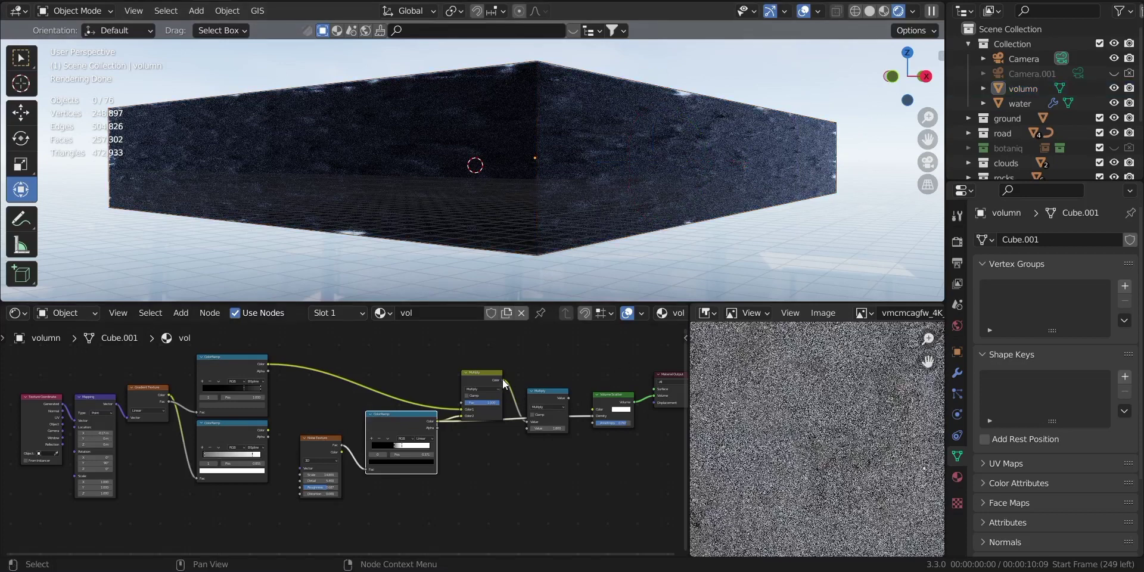
- Move the math Multiply node up slightly and relink its output to the Volume Scatter's Density
left_click_drag(569, 401, 557, 372)
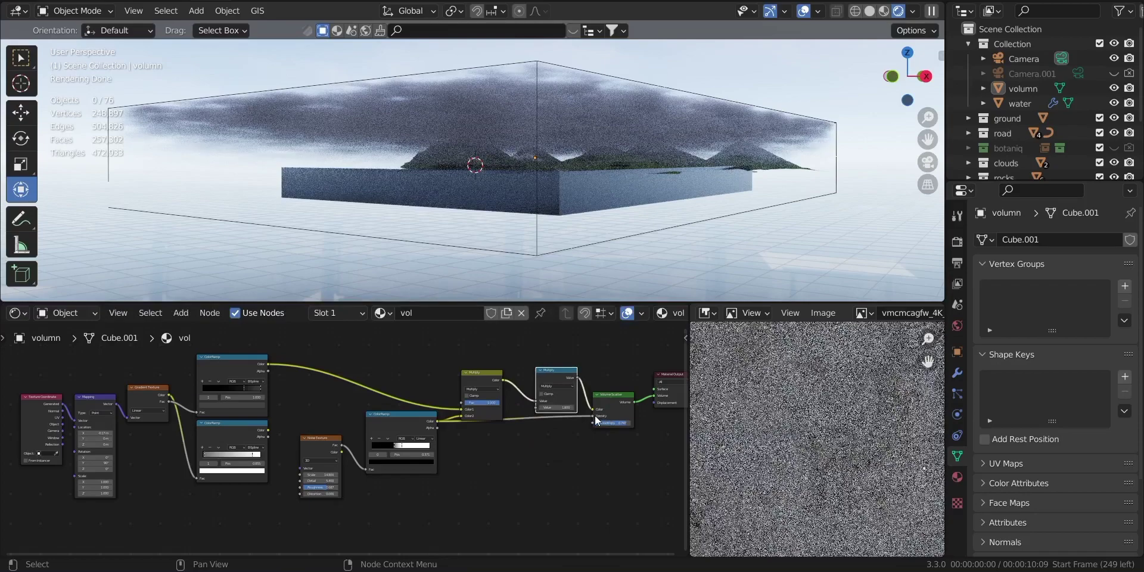
left_click_drag(591, 410, 595, 416)
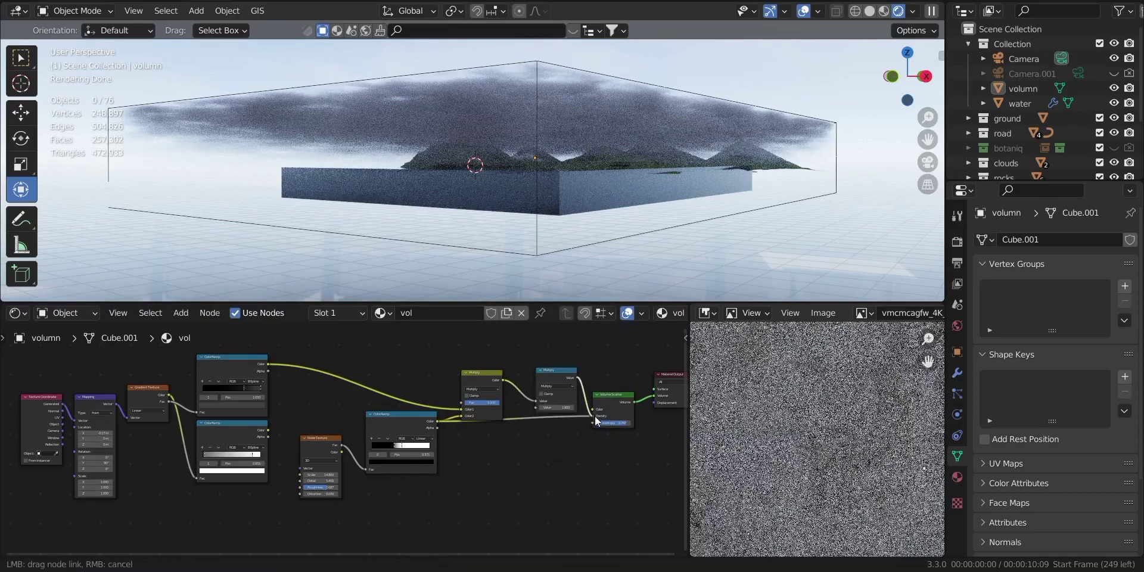
scroll(759, 131, "up", 3)
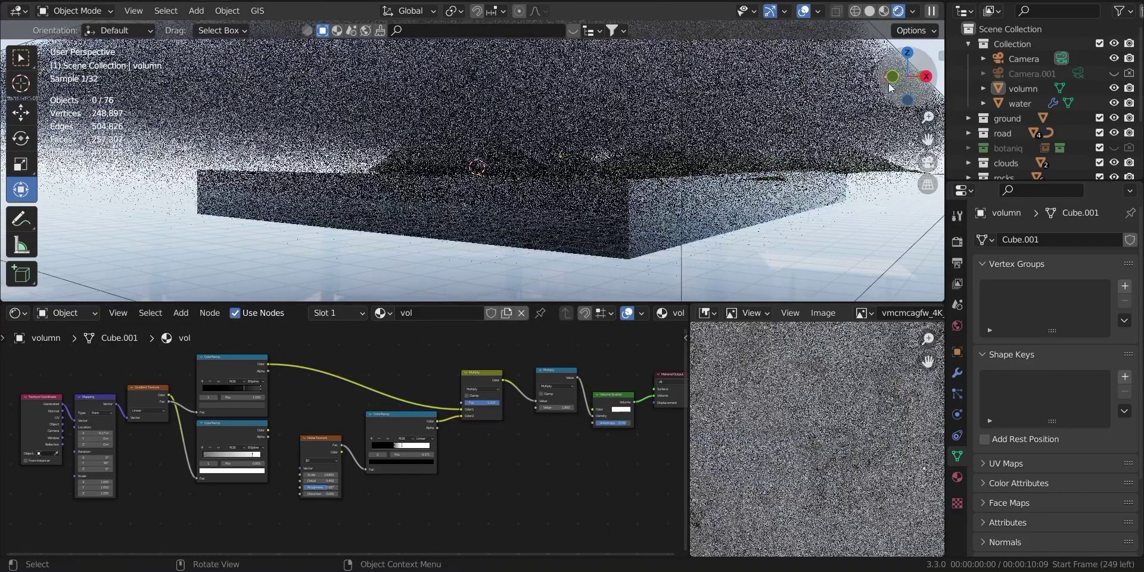
- Inspect the combined fog volume from above, then view the scene through the camera
left_click_drag(908, 77, 914, 92)
middle_click_drag(739, 143, 777, 112)
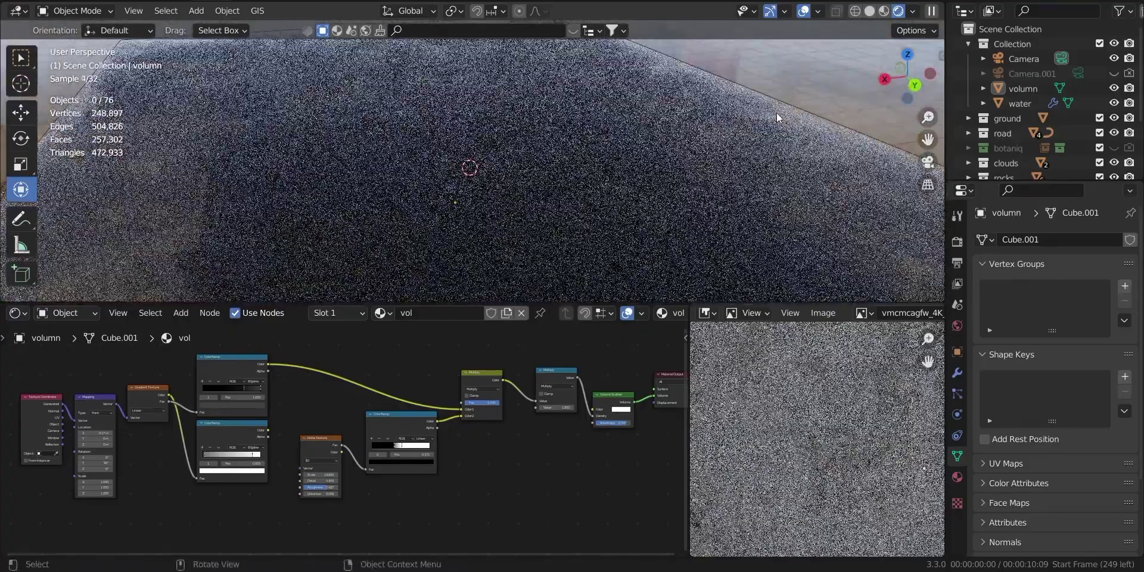
scroll(777, 112, "down", 8)
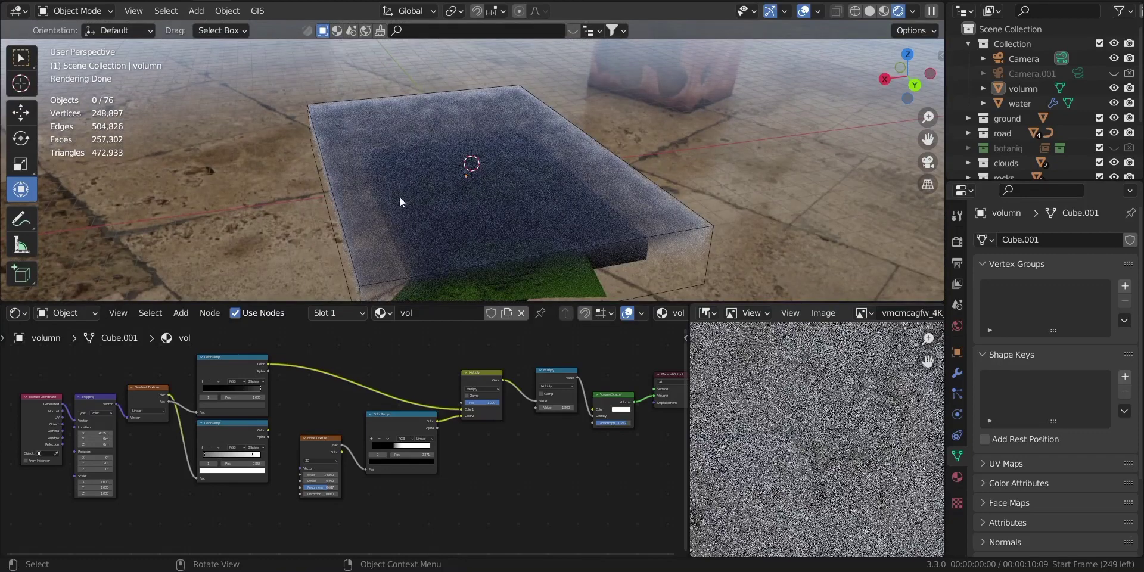
left_click(929, 164)
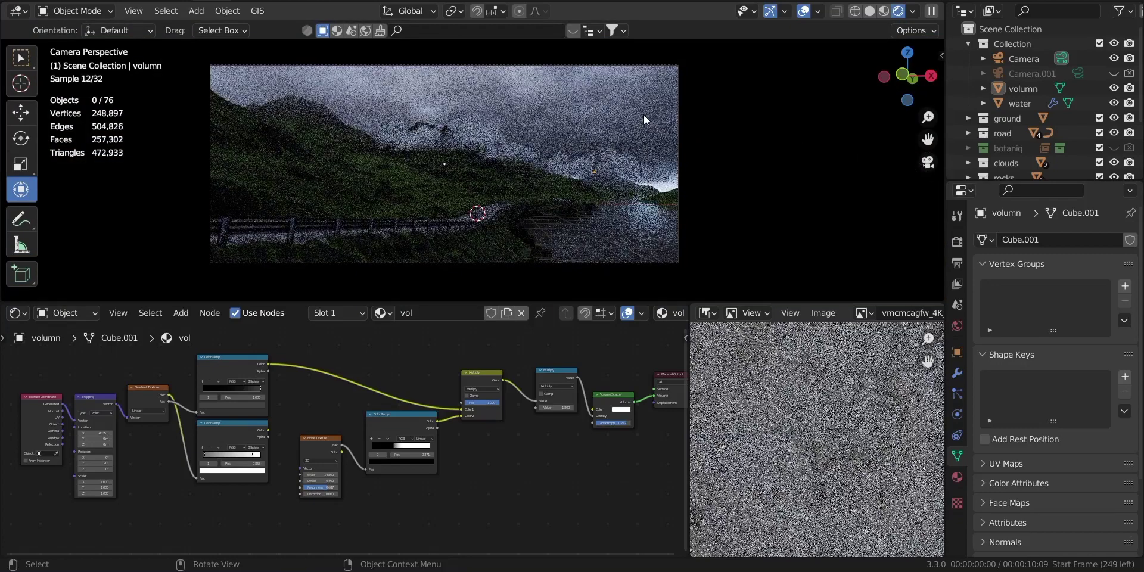